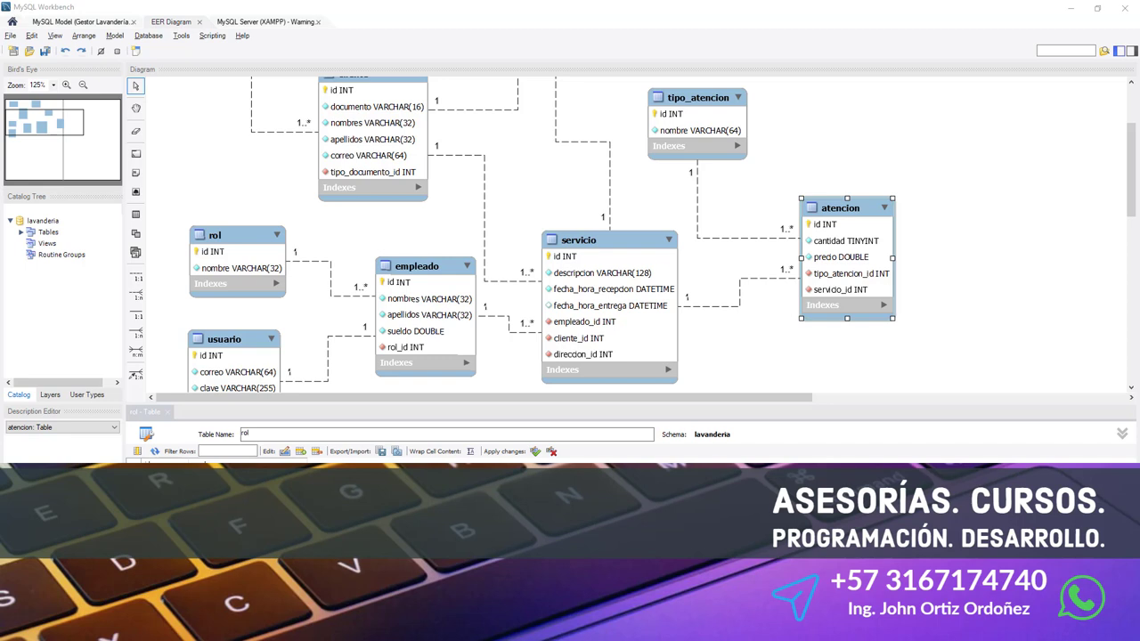
# Step: Examine the cliente, empleado, usuario and servicio tables and their relationships in the EER diagram
pyautogui.scroll(3, 965, 267)
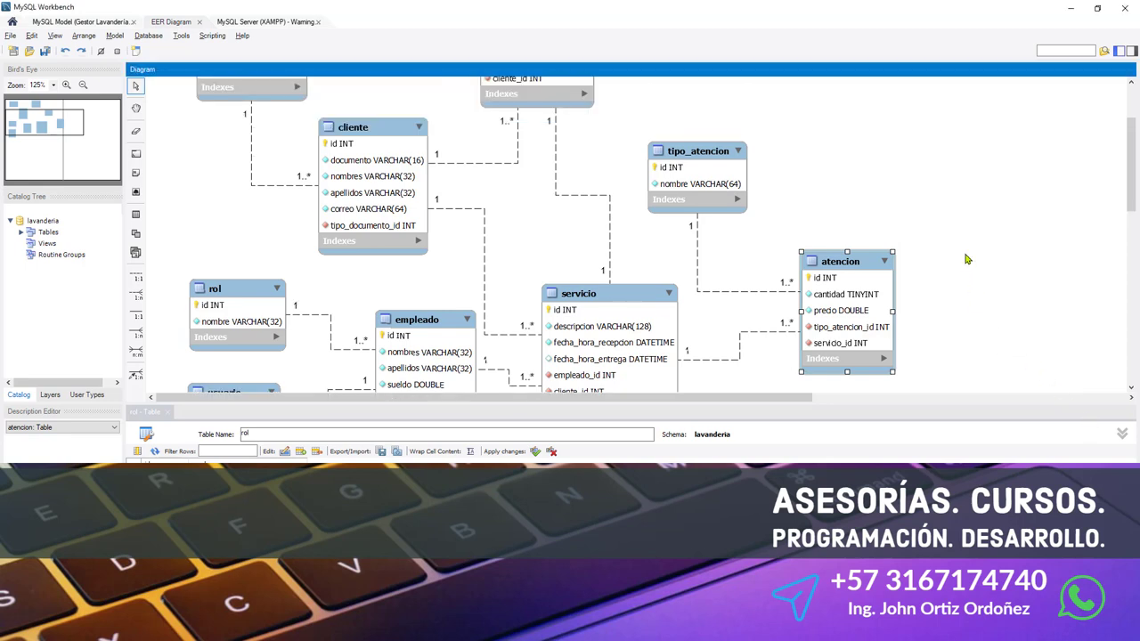
pyautogui.click(356, 214)
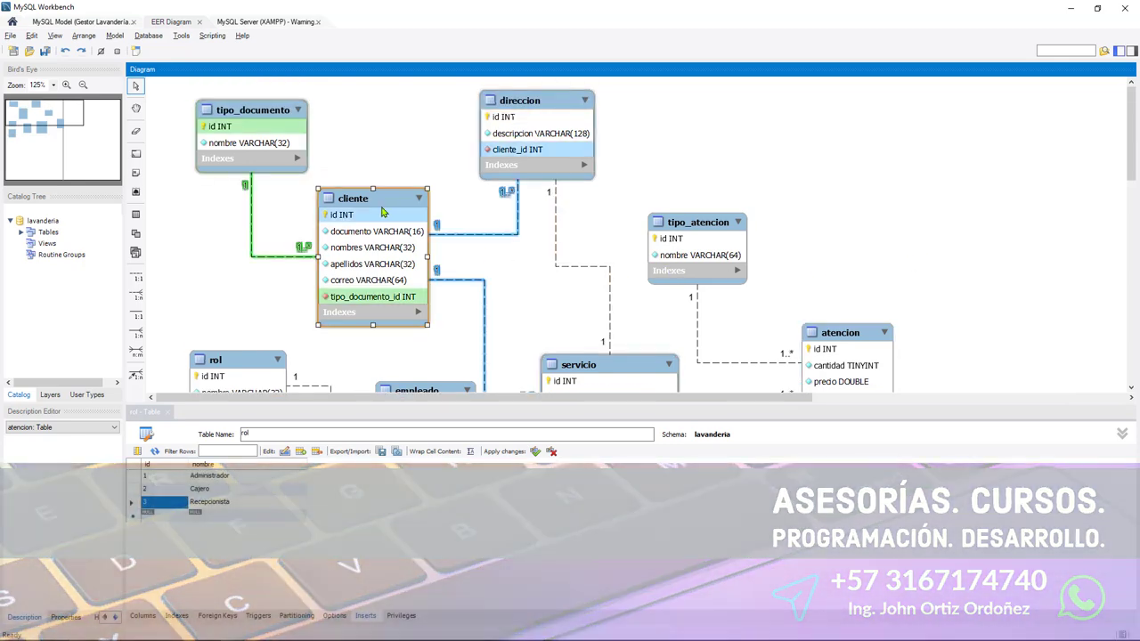
pyautogui.scroll(-1, 501, 314)
pyautogui.click(428, 351)
pyautogui.scroll(-2, 392, 338)
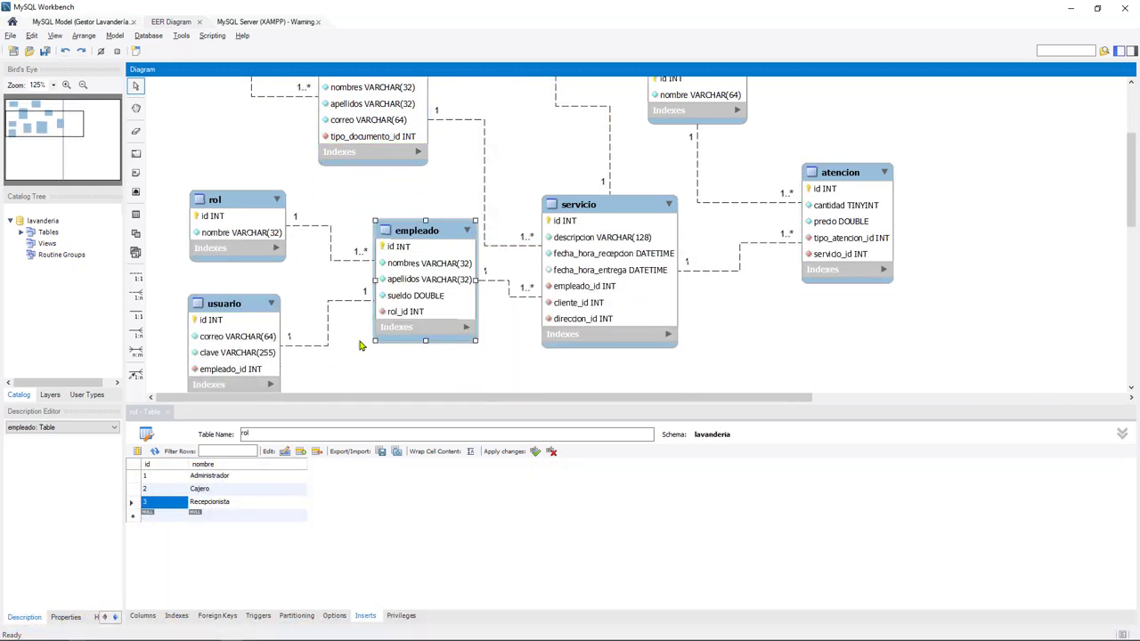
pyautogui.click(228, 306)
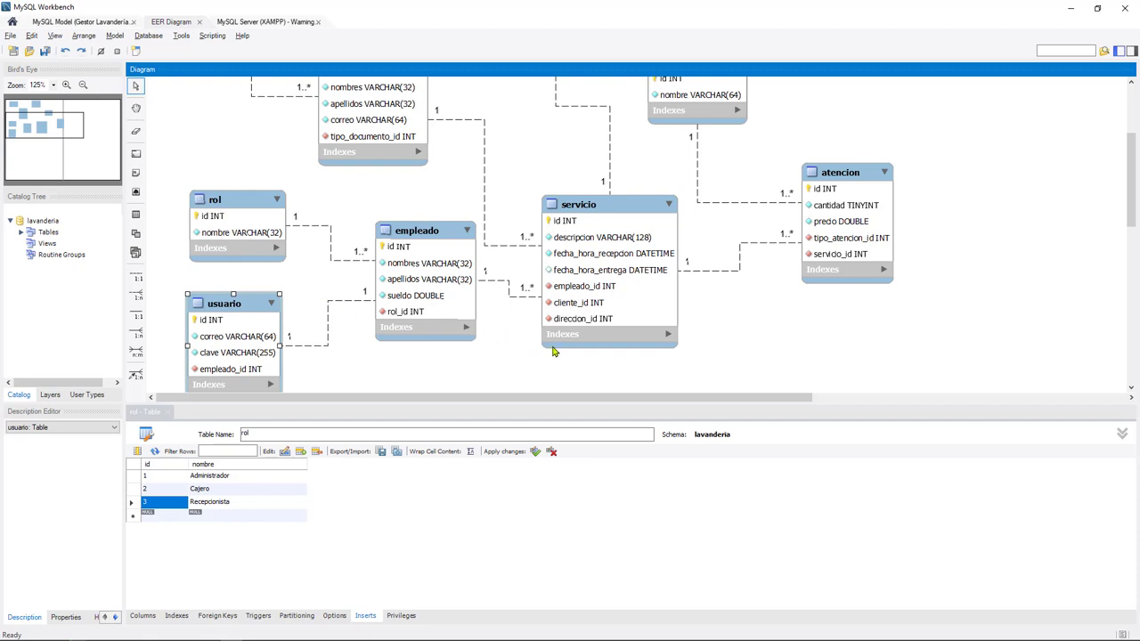
pyautogui.scroll(2, 793, 345)
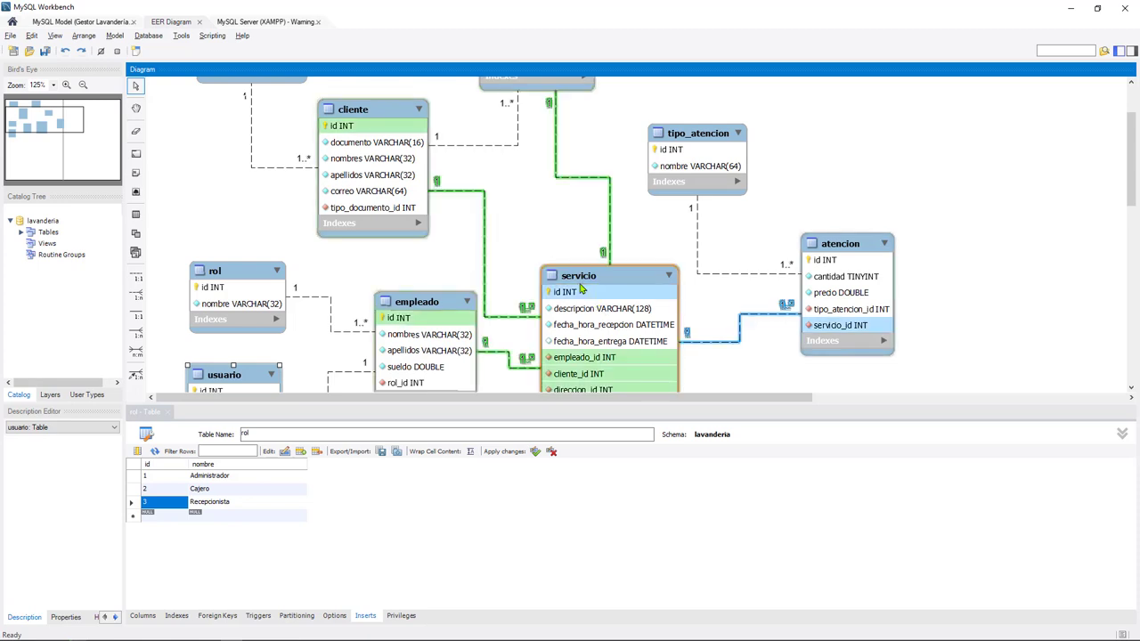
pyautogui.click(606, 283)
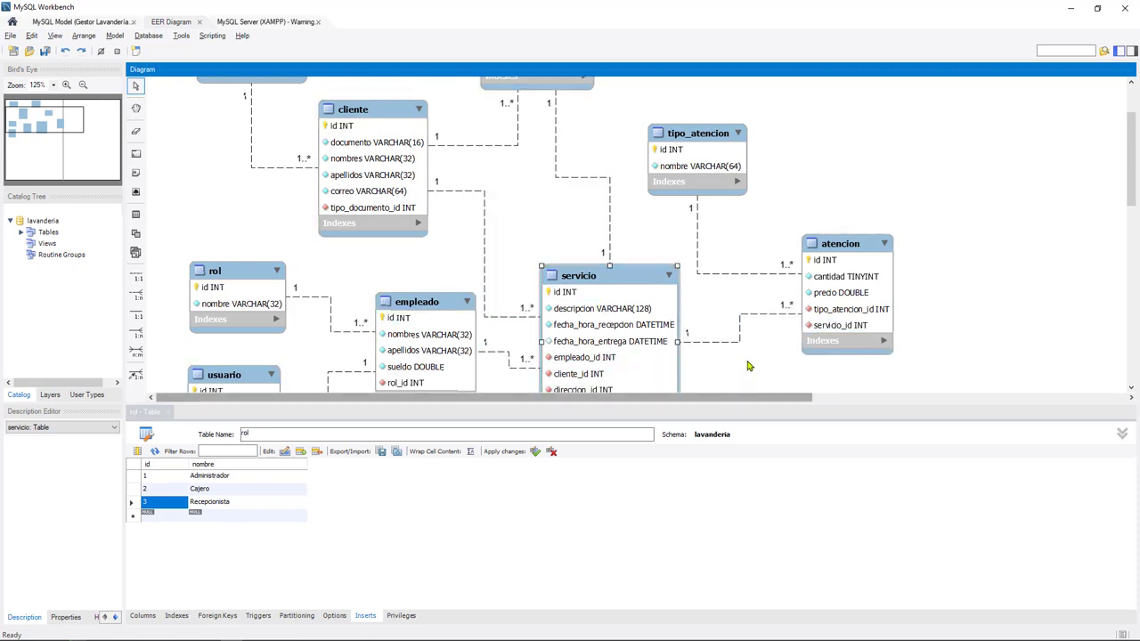
pyautogui.scroll(-1, 753, 347)
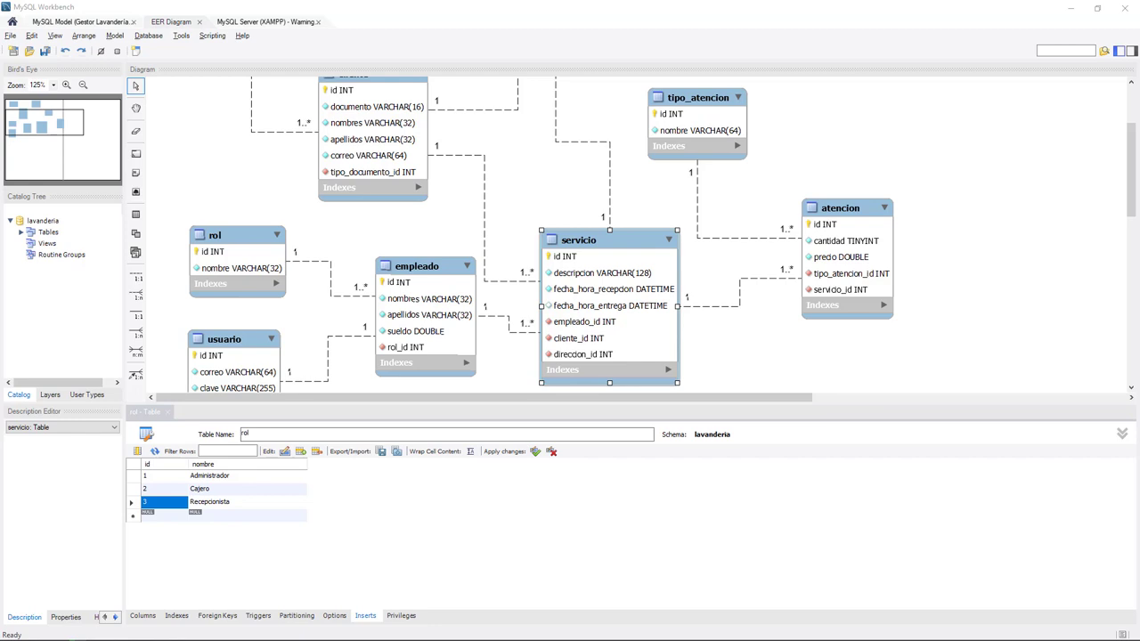
# Step: Switch to Mockaroo in the browser, dismiss the data preview and clone the lavanderia_usuario schema
pyautogui.hotkey('alt', 'Tab')
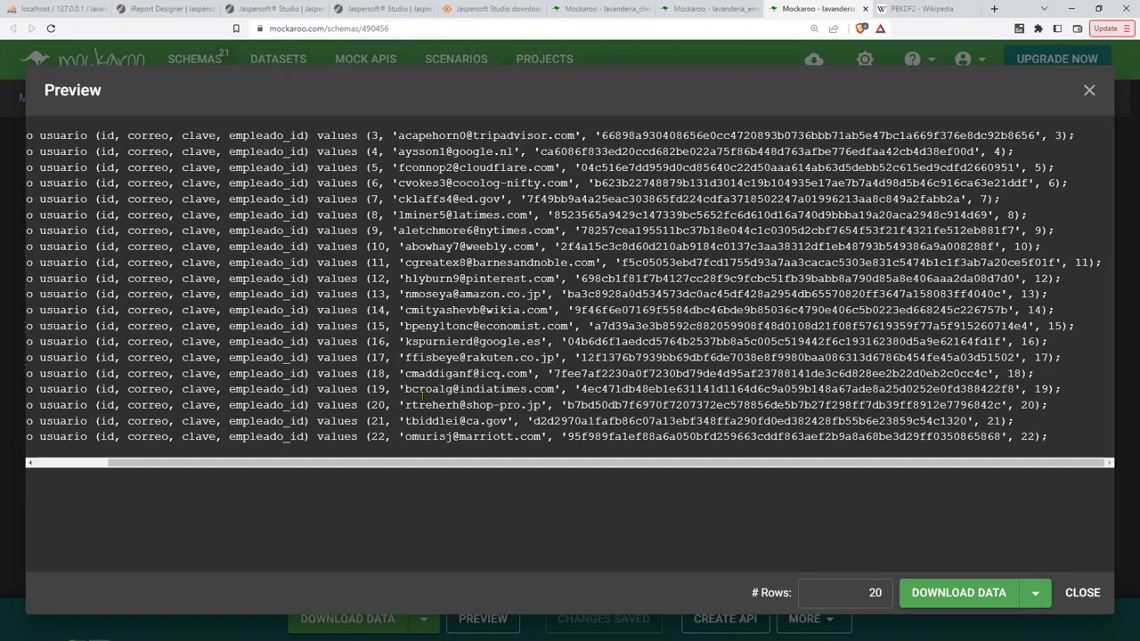
pyautogui.click(1081, 590)
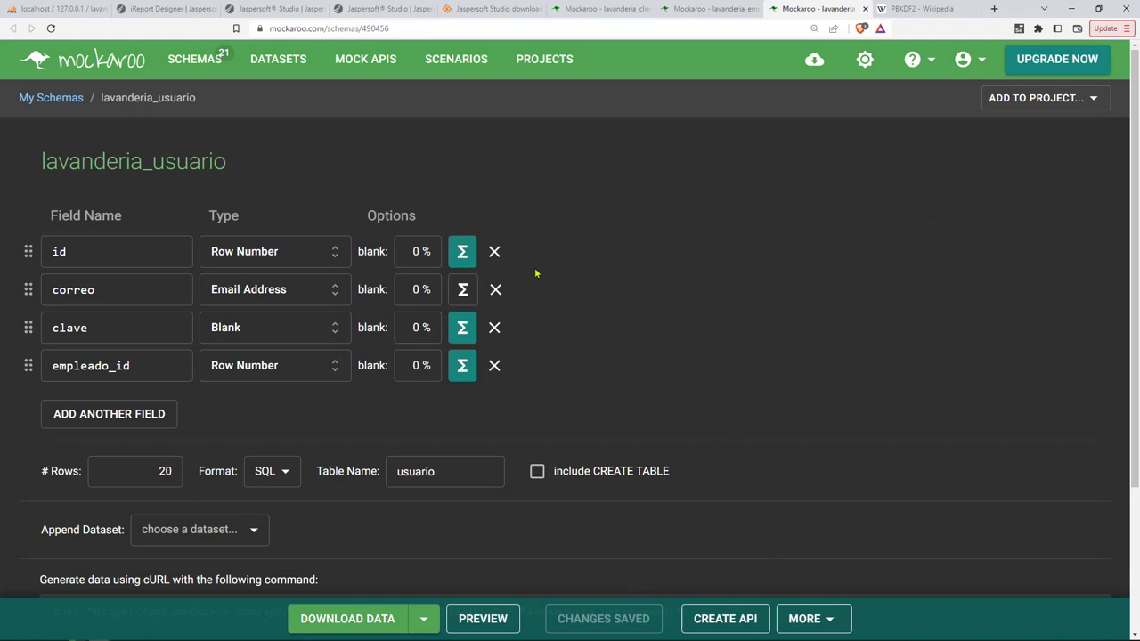
pyautogui.click(813, 623)
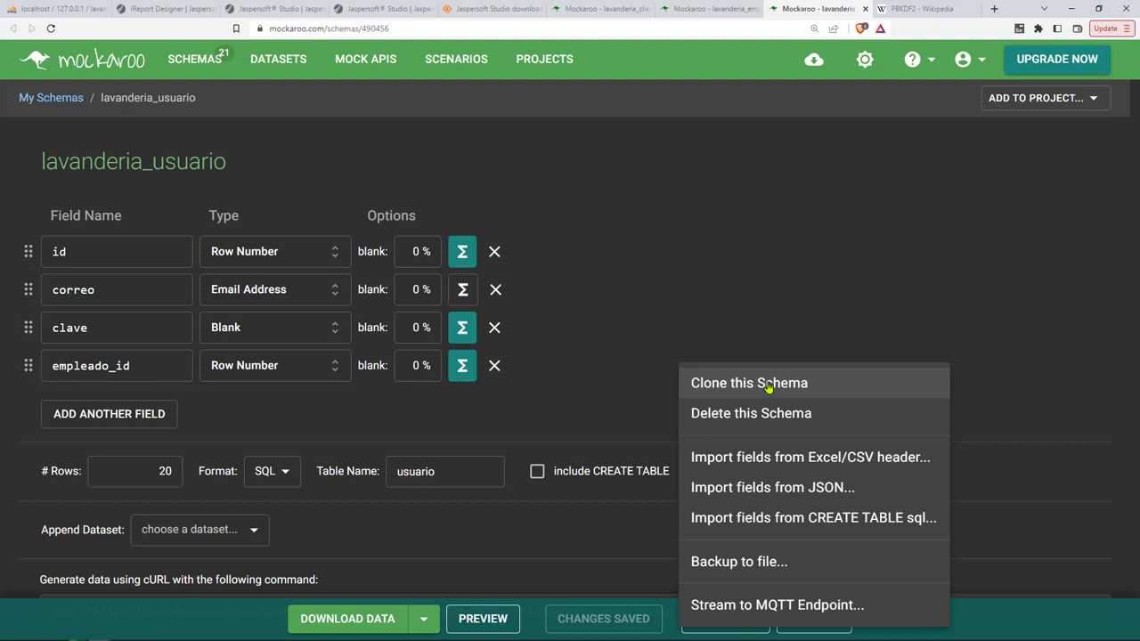
pyautogui.click(819, 620)
pyautogui.click(737, 385)
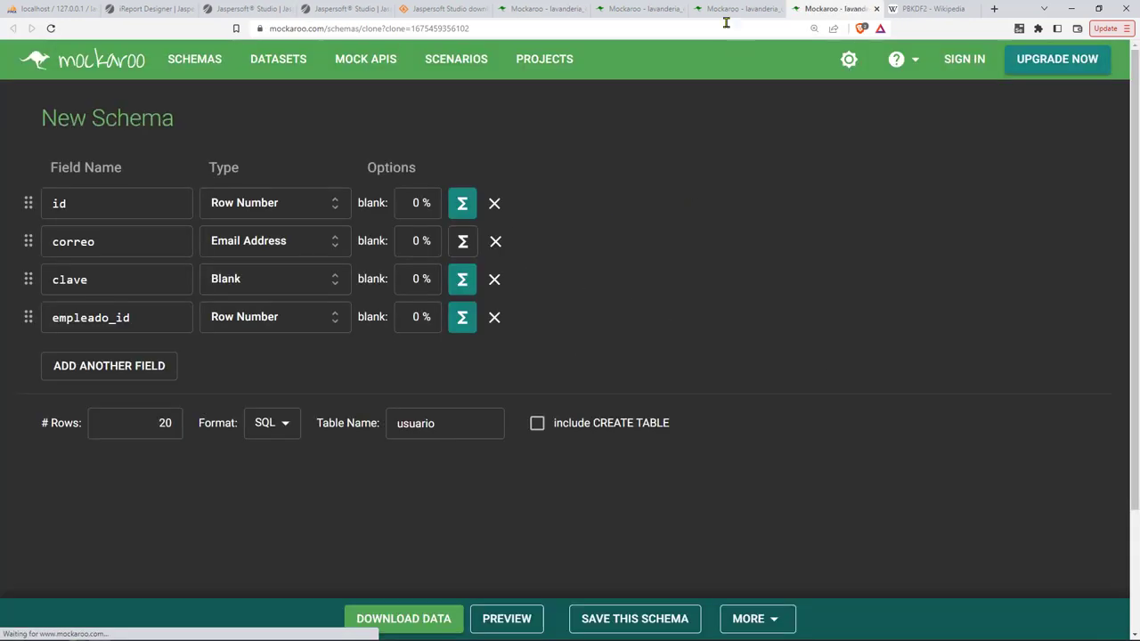
# Step: Close unneeded Mockaroo schema pages in the browser and show the cloned schema in full screen
pyautogui.click(693, 9)
pyautogui.click(686, 9)
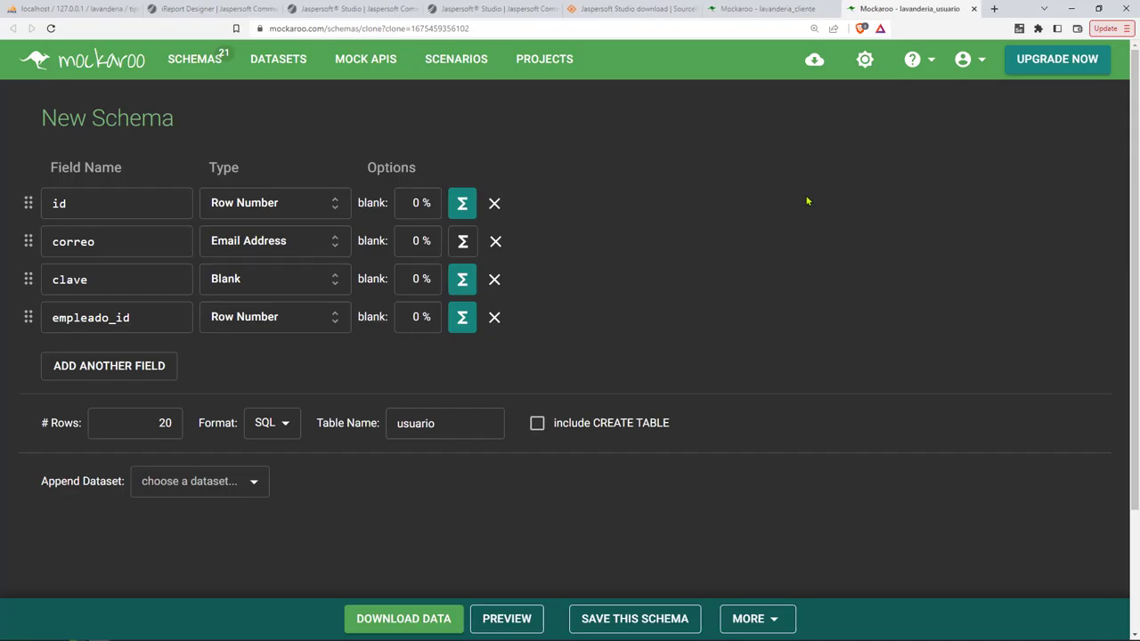
pyautogui.press('F11')
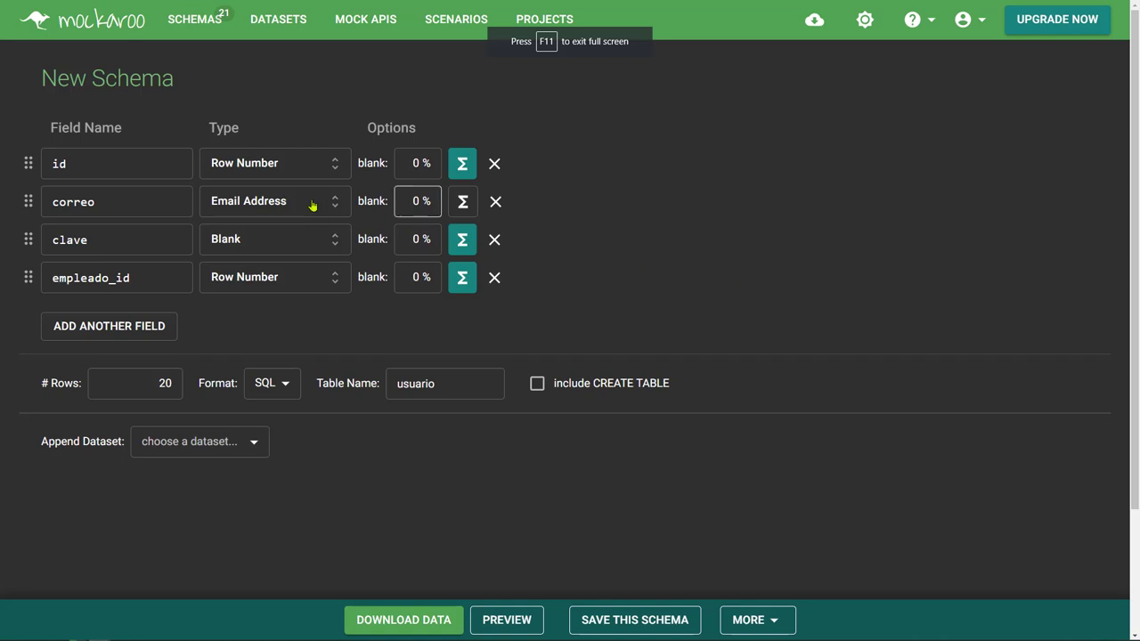
# Step: Switch to MySQL Workbench and list the rows of the servicio table in the lavanderia schema
pyautogui.doubleClick(107, 163)
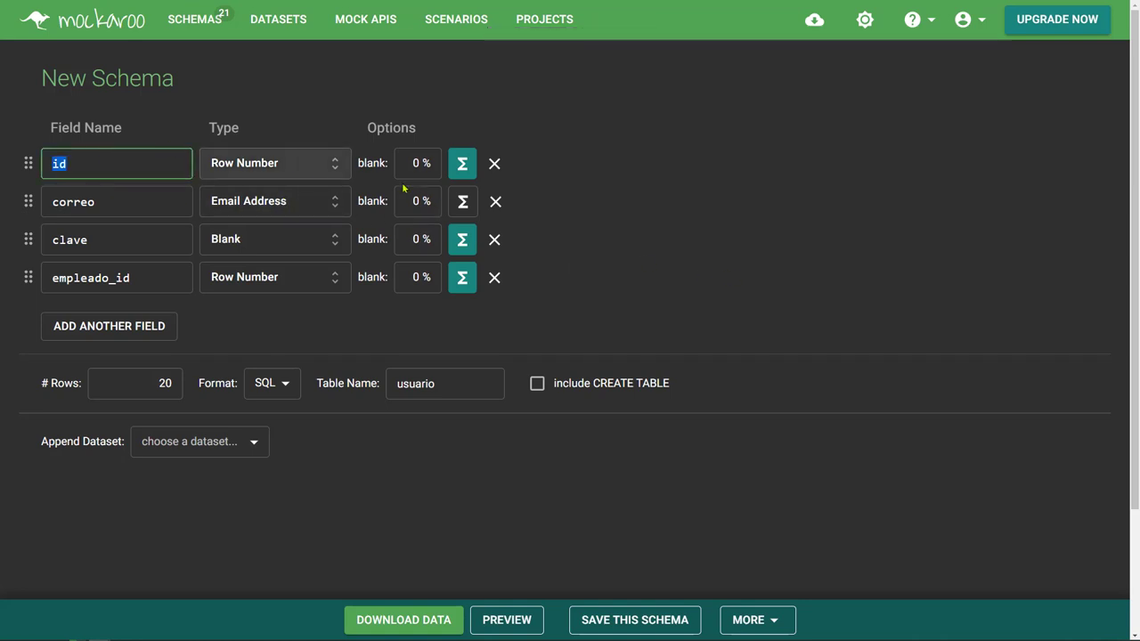
pyautogui.click(884, 251)
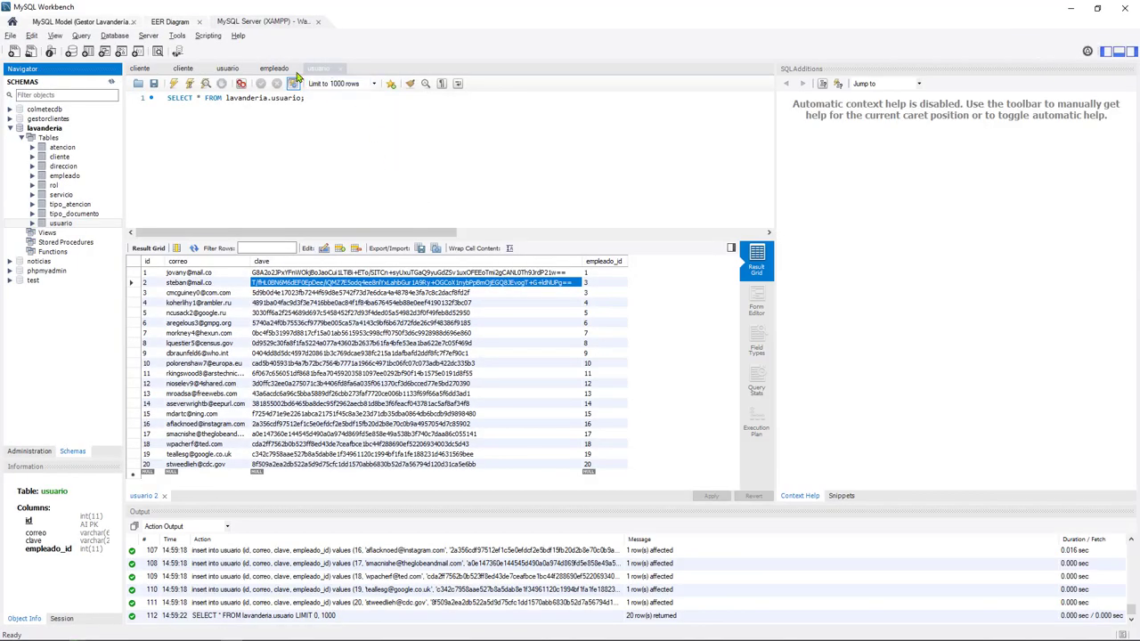
pyautogui.rightClick(64, 195)
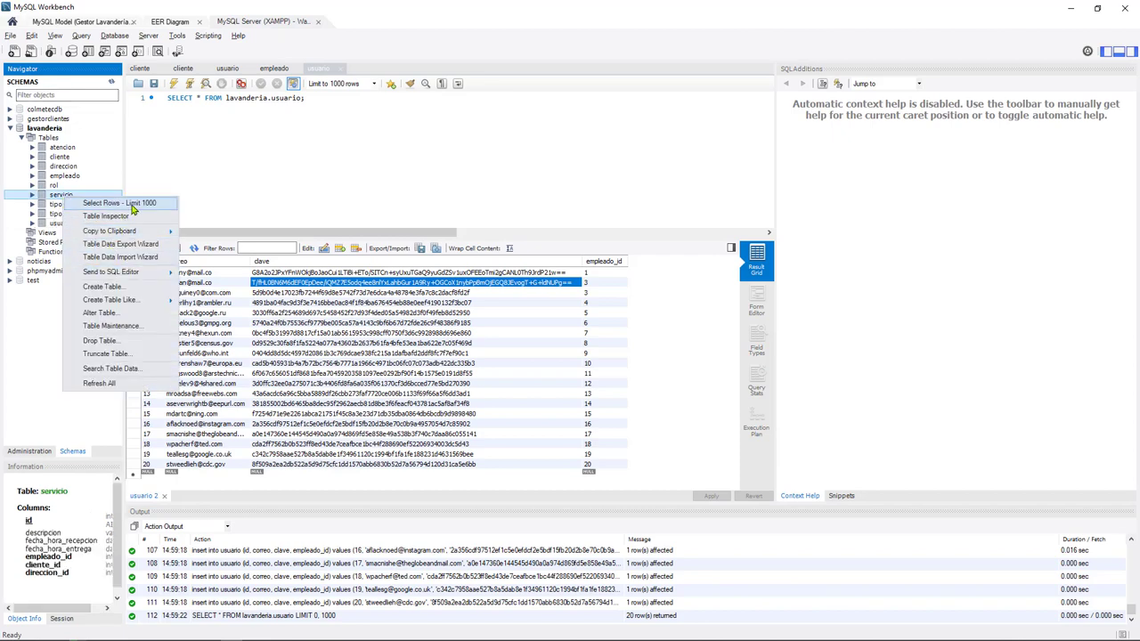
pyautogui.click(131, 205)
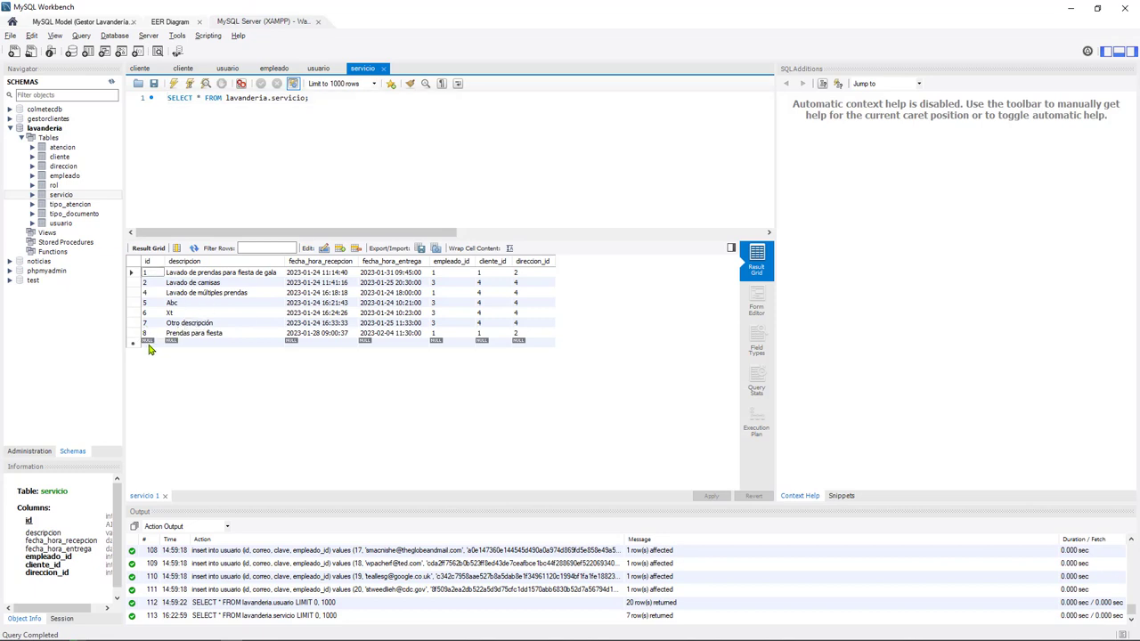
# Step: Check the last servicio id, switch back to Mockaroo and apply the formula this + 8 to the id field
pyautogui.click(150, 342)
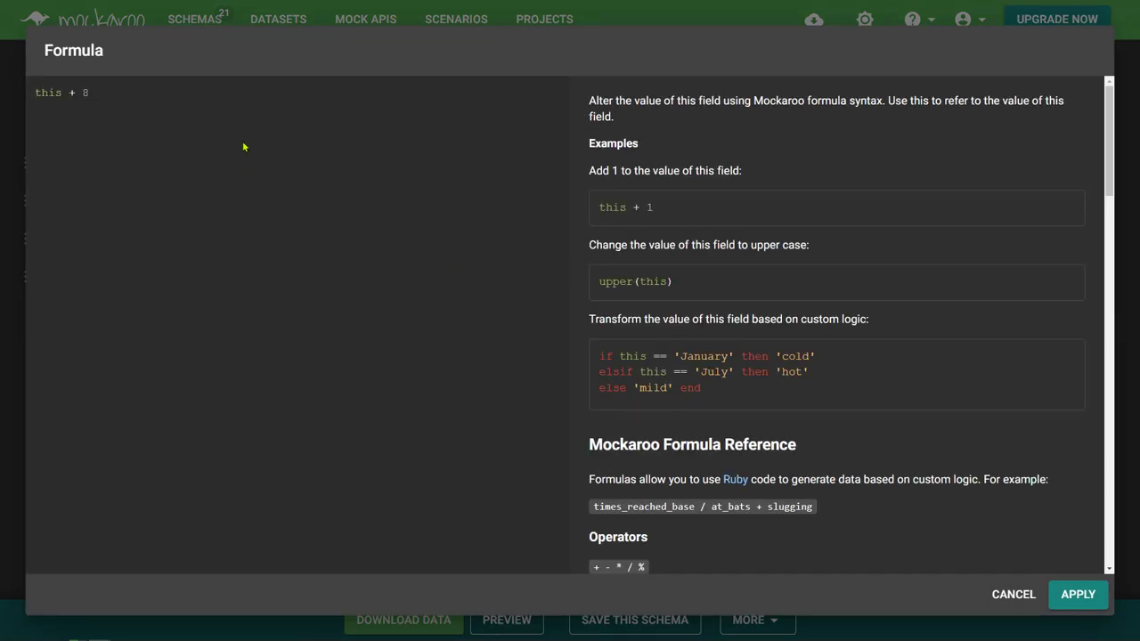
pyautogui.click(1076, 595)
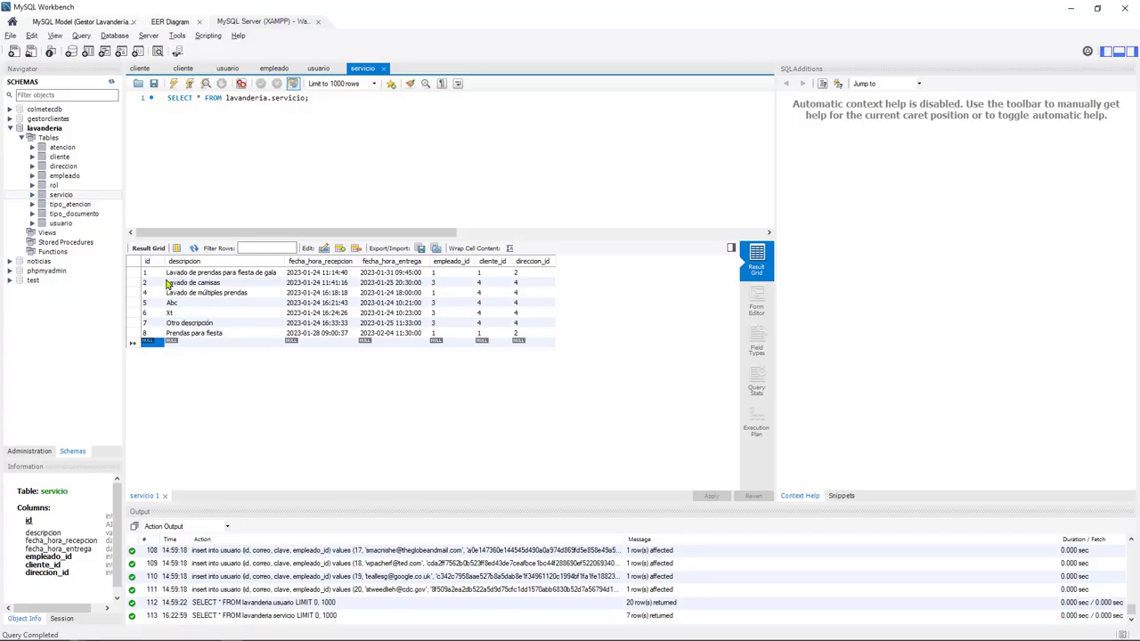
# Step: Review the existing servicio ids in MySQL Workbench, then return to the EER diagram to check the table's columns
pyautogui.click(151, 273)
pyautogui.hotkey('shift', 'Down')
pyautogui.hotkey('shift', 'Down')
pyautogui.keyDown('shift'); pyautogui.click(154, 334); pyautogui.keyUp('shift')
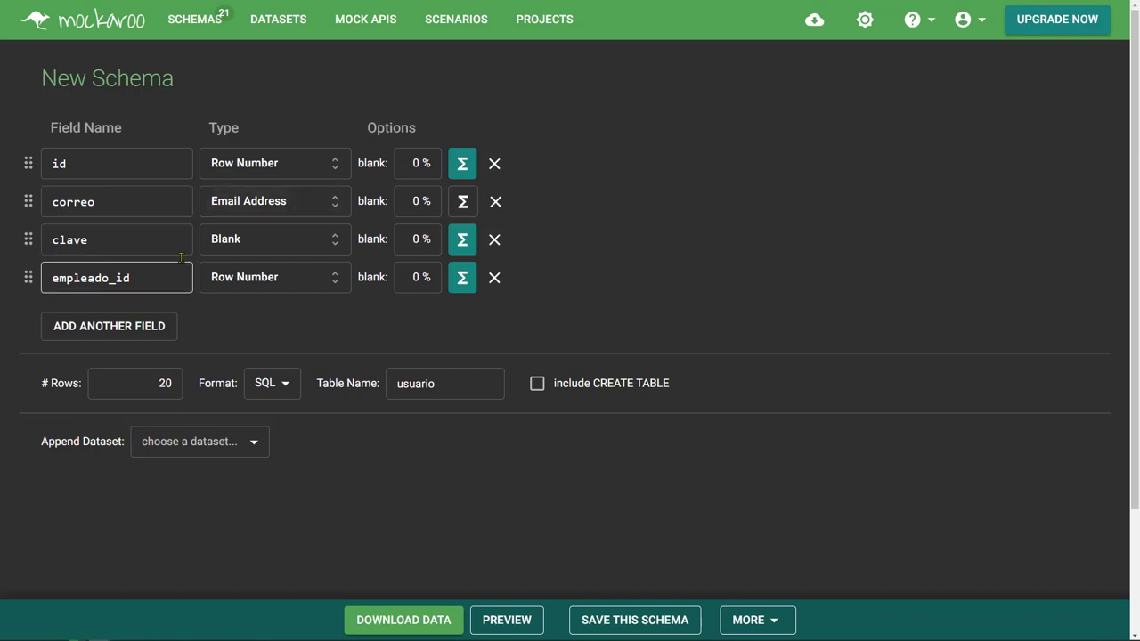
pyautogui.click(181, 258)
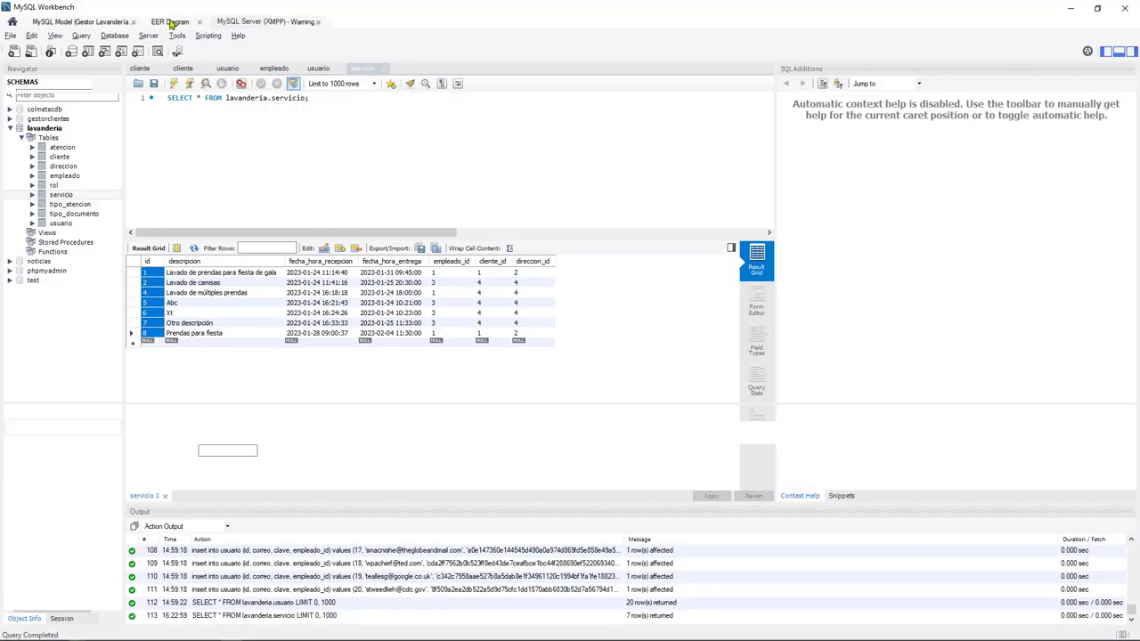
pyautogui.click(171, 21)
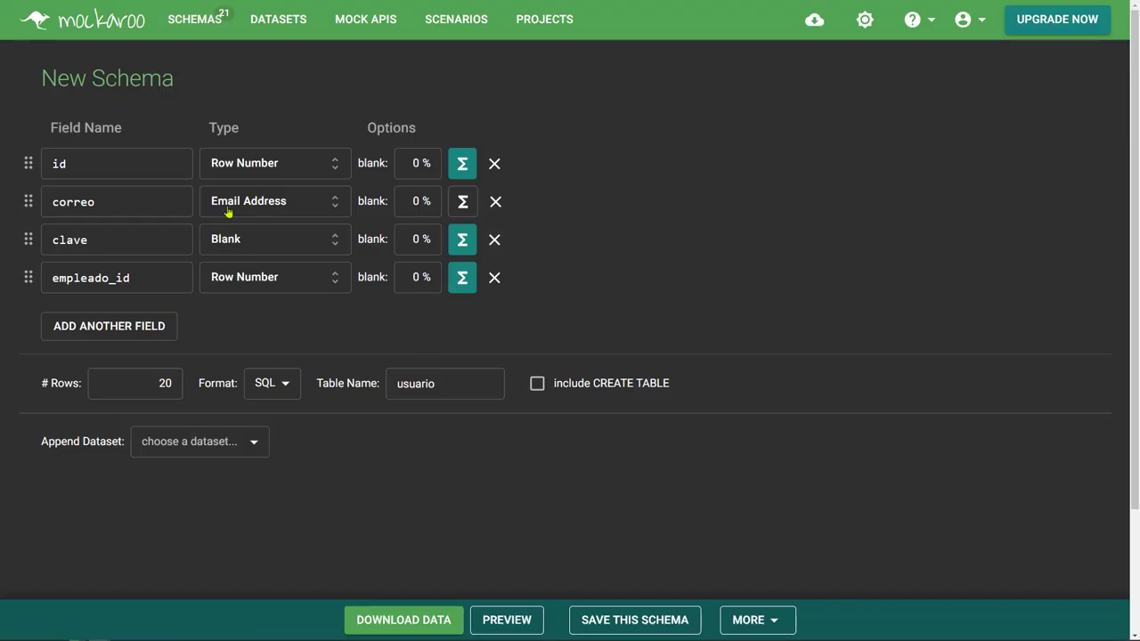
# Step: Rename the correo field of the Mockaroo schema as descripcion and open its list of data types
pyautogui.click(126, 209)
pyautogui.doubleClick(125, 209)
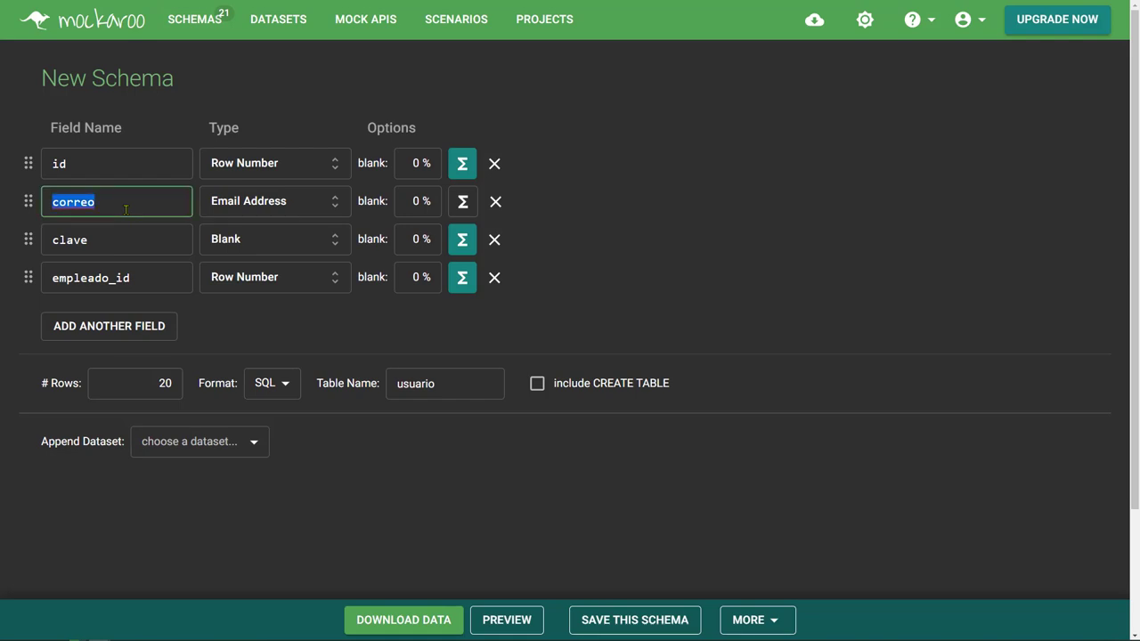
pyautogui.write('descripcion')
pyautogui.press('Tab')
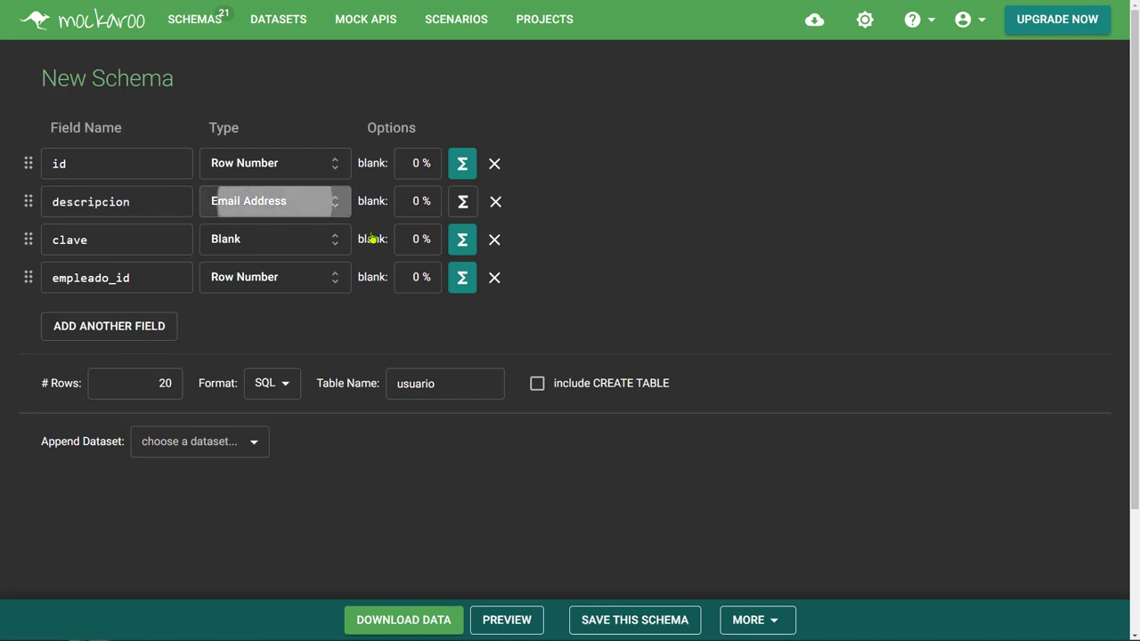
pyautogui.press('Return')
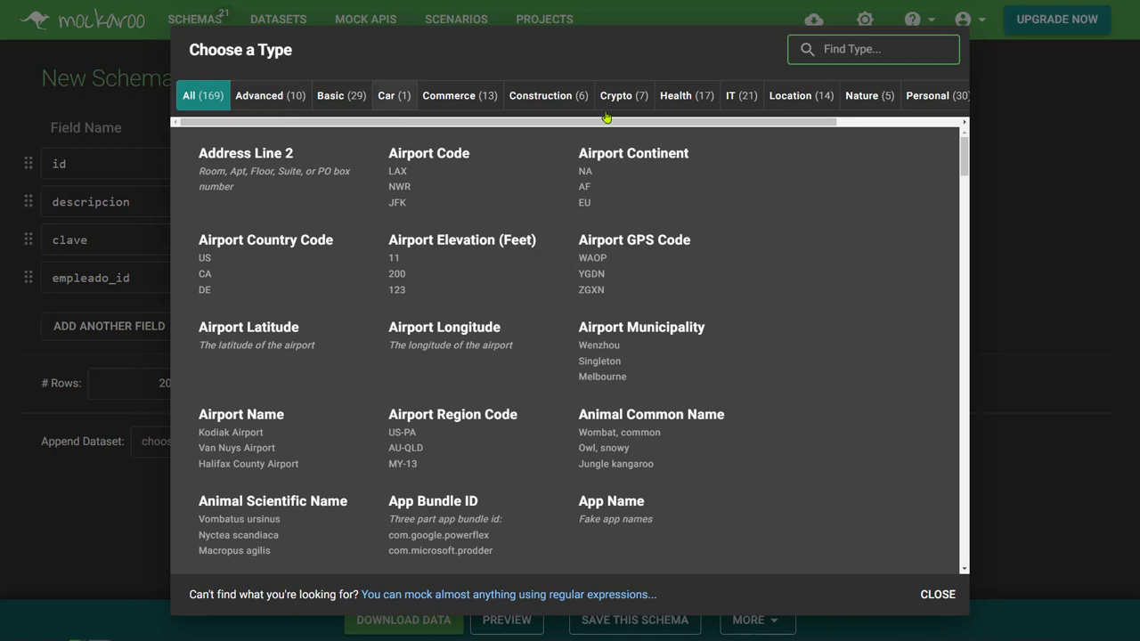
pyautogui.write('Lorem')
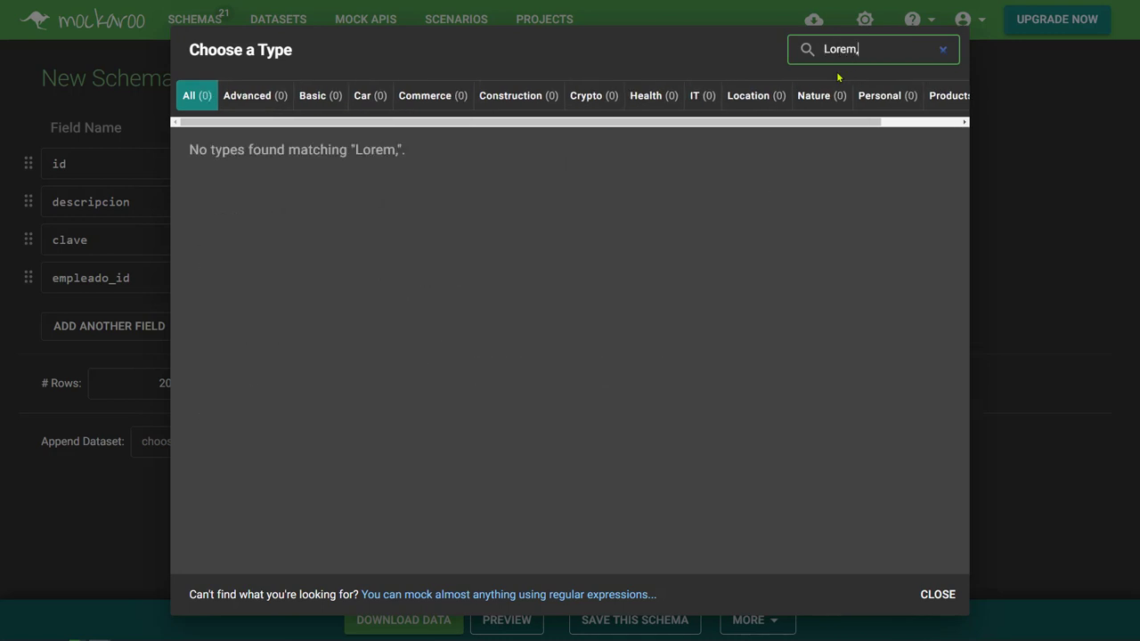
pyautogui.write(',')
pyautogui.press('BackSpace')
pyautogui.press('BackSpace')
pyautogui.press('BackSpace')
pyautogui.press('BackSpace')
pyautogui.press('BackSpace')
pyautogui.press('BackSpace')
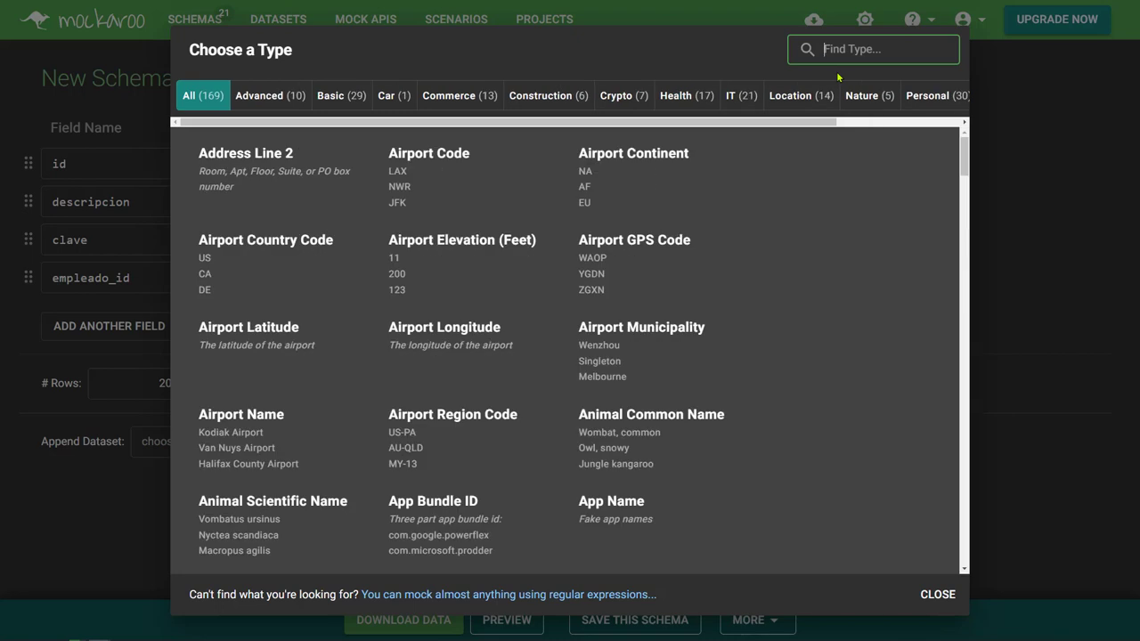
# Step: Search the data types for word and assign the Words type to the descripcion field
pyautogui.write('word')
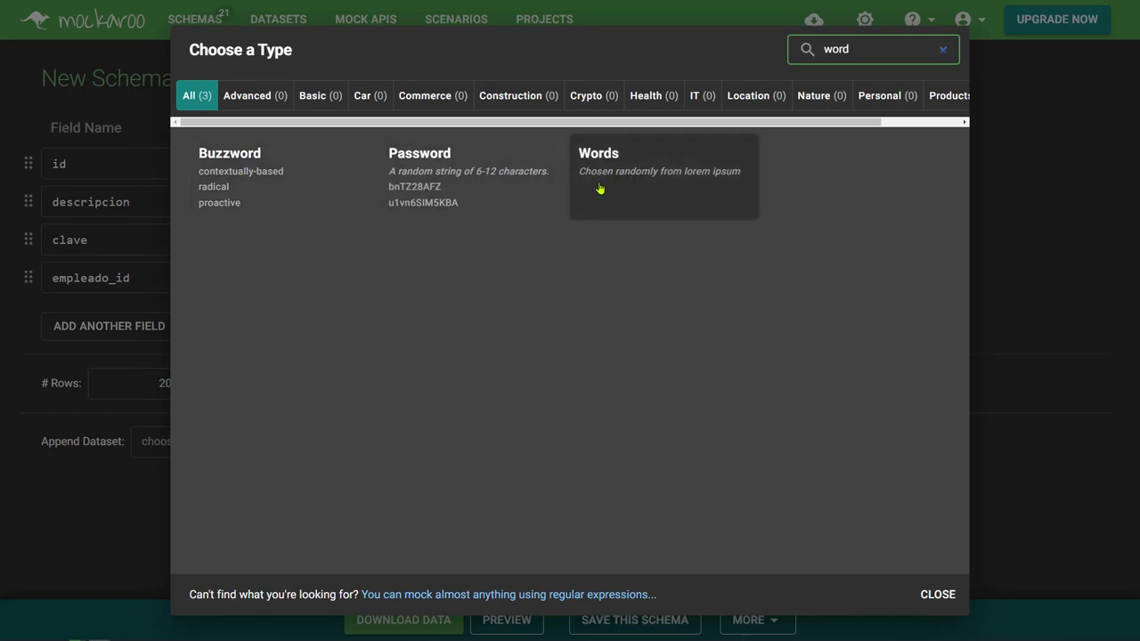
pyautogui.click(666, 187)
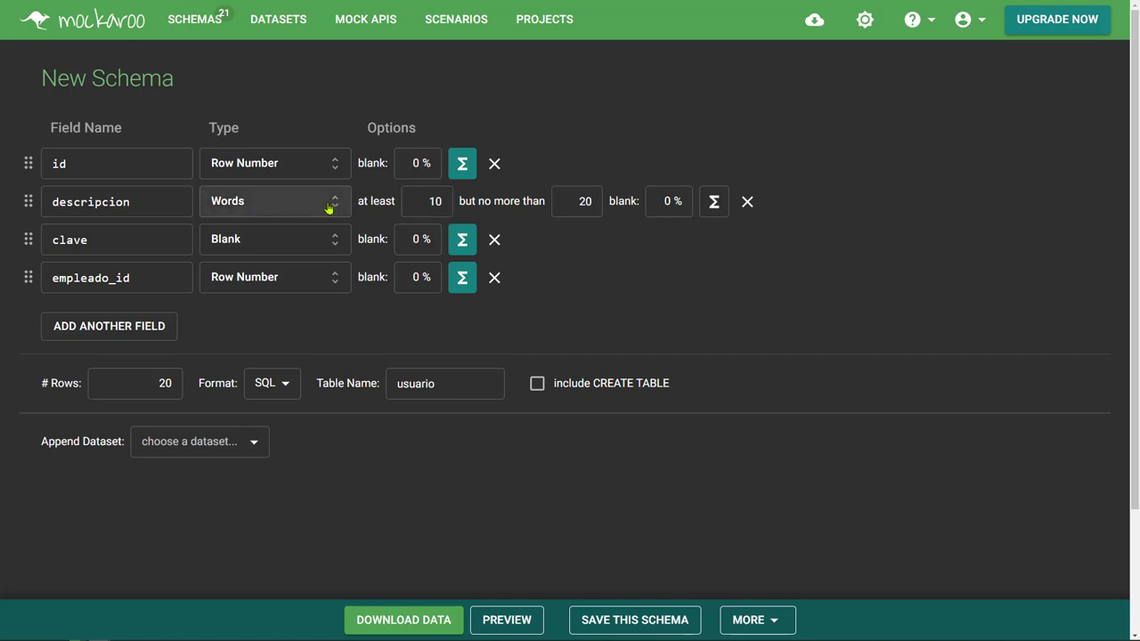
# Step: Check the minimum and maximum word counts of descripcion against the servicio table's columns in the EER diagram
pyautogui.click(418, 195)
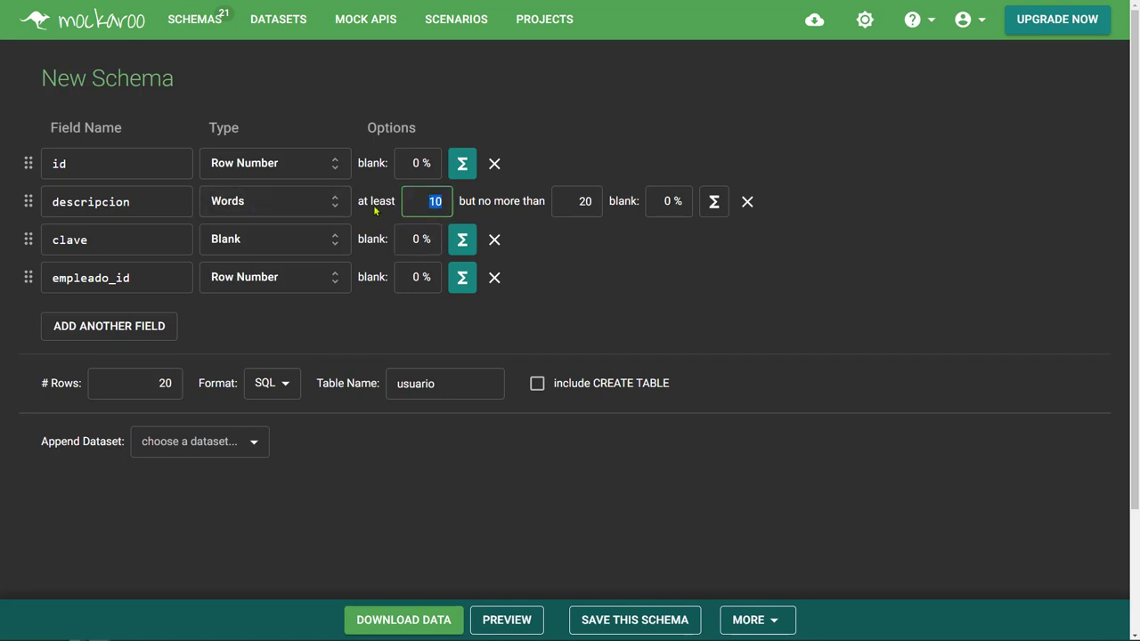
pyautogui.press('Tab')
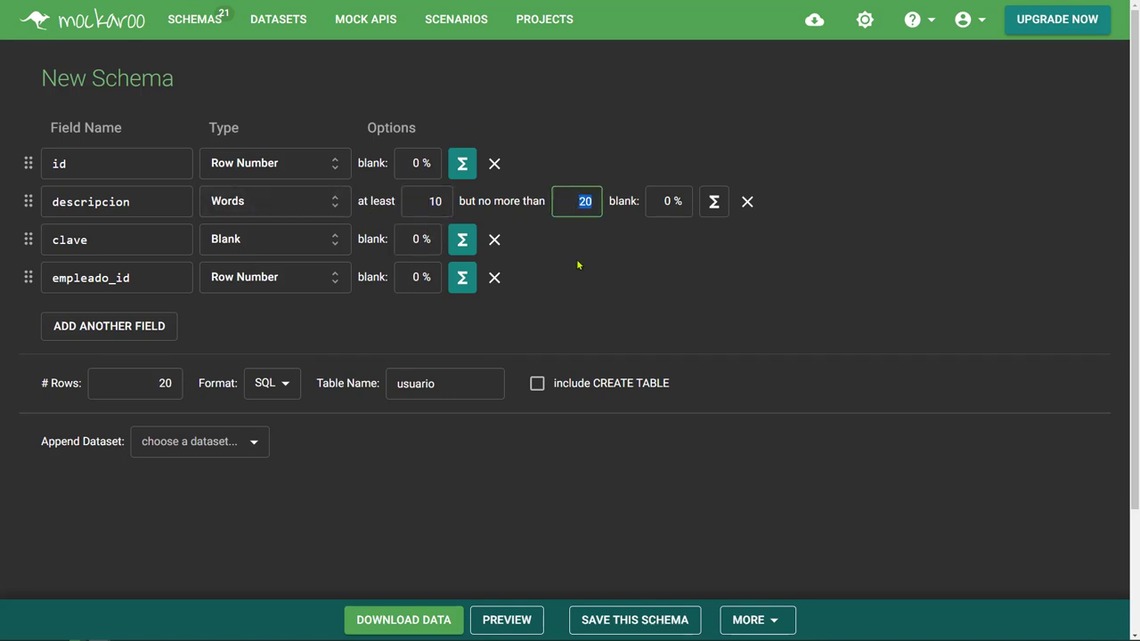
pyautogui.hotkey('alt', 'Tab')
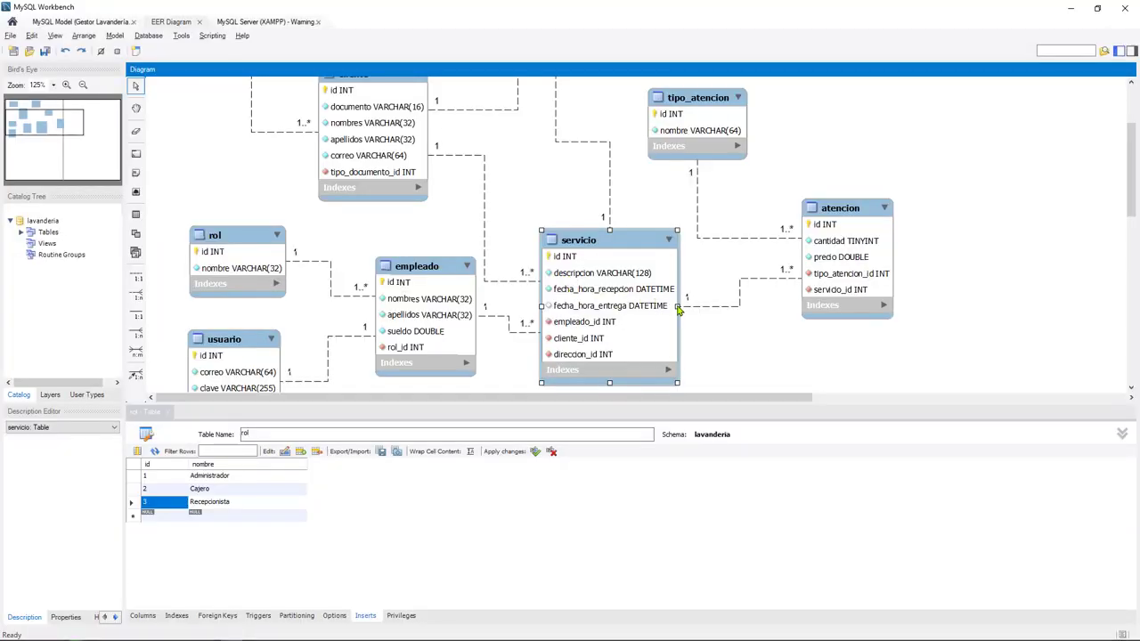
pyautogui.hotkey('alt', 'Tab')
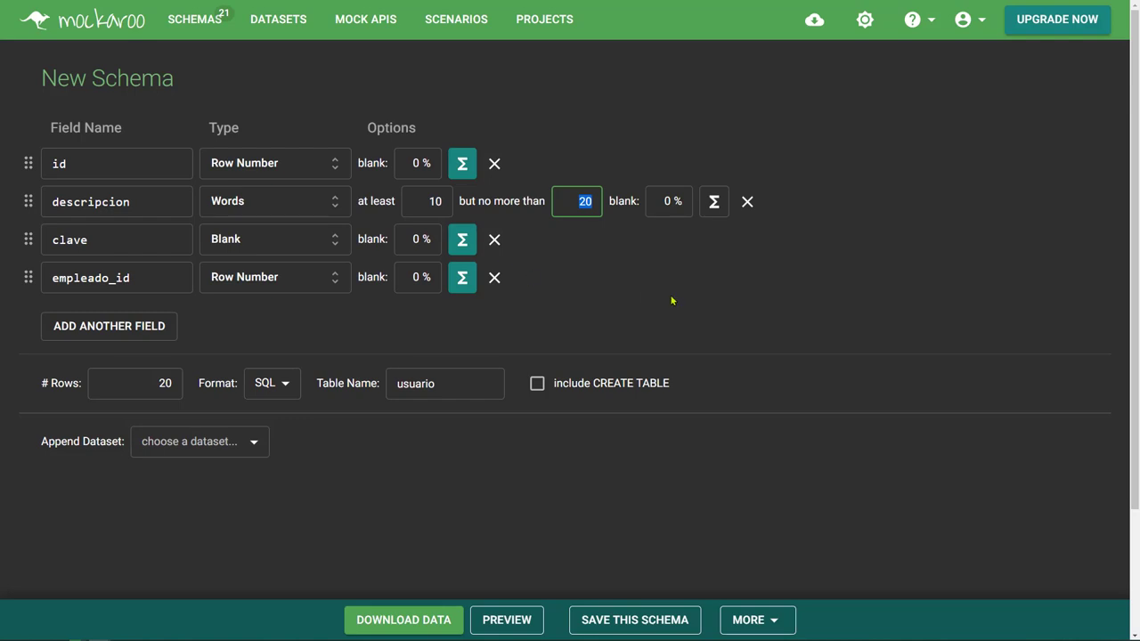
# Step: Rename the clave field of the Mockaroo schema as fecha_hora_recepcion
pyautogui.click(130, 241)
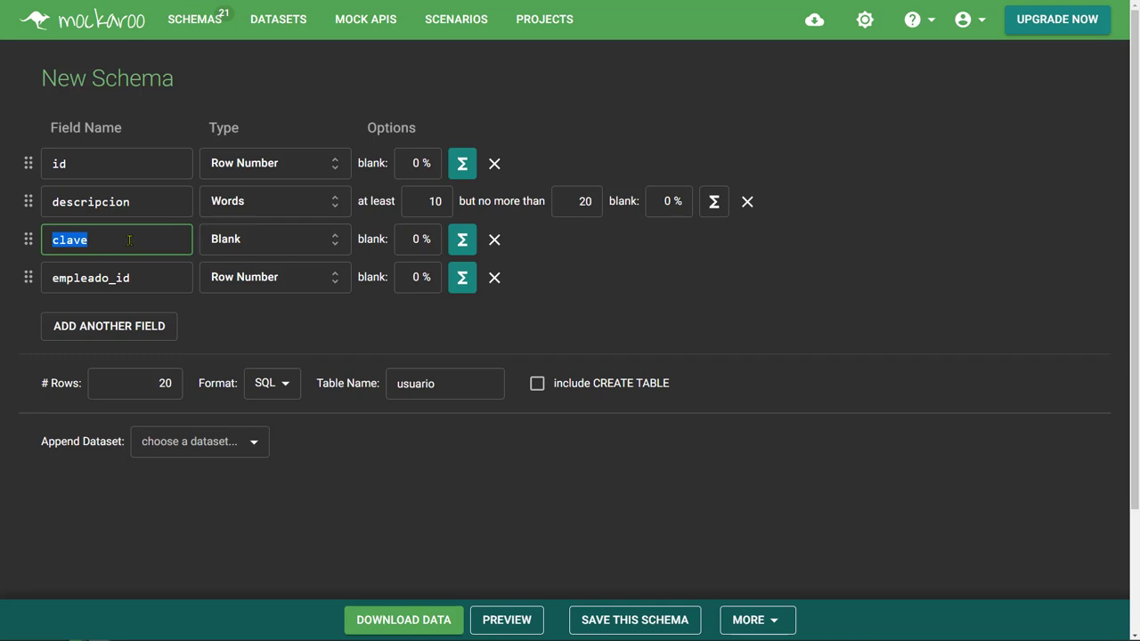
pyautogui.write('fecha_hora_recepcion')
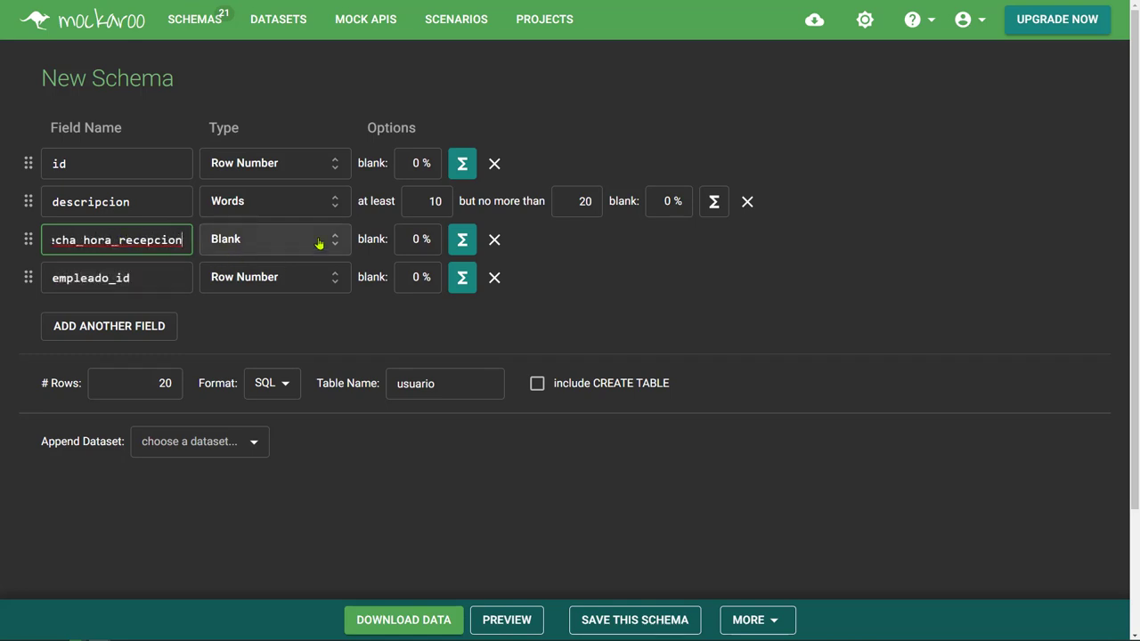
# Step: Search the data types for date and assign the Datetime type to the fecha_hora_recepcion field
pyautogui.click(318, 243)
pyautogui.write('date')
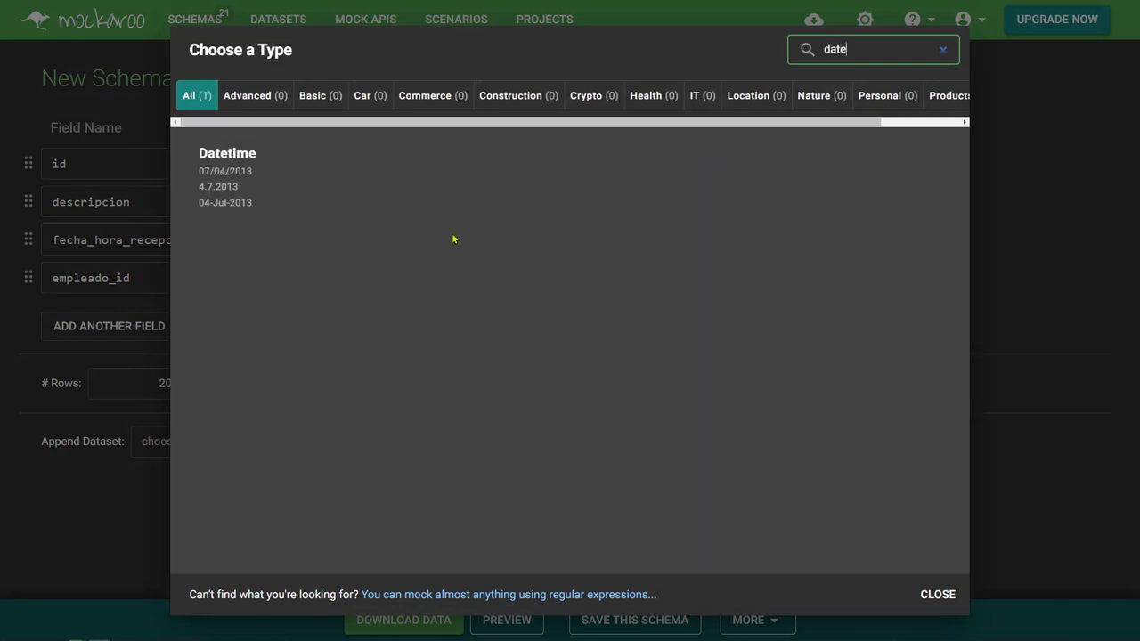
pyautogui.click(227, 167)
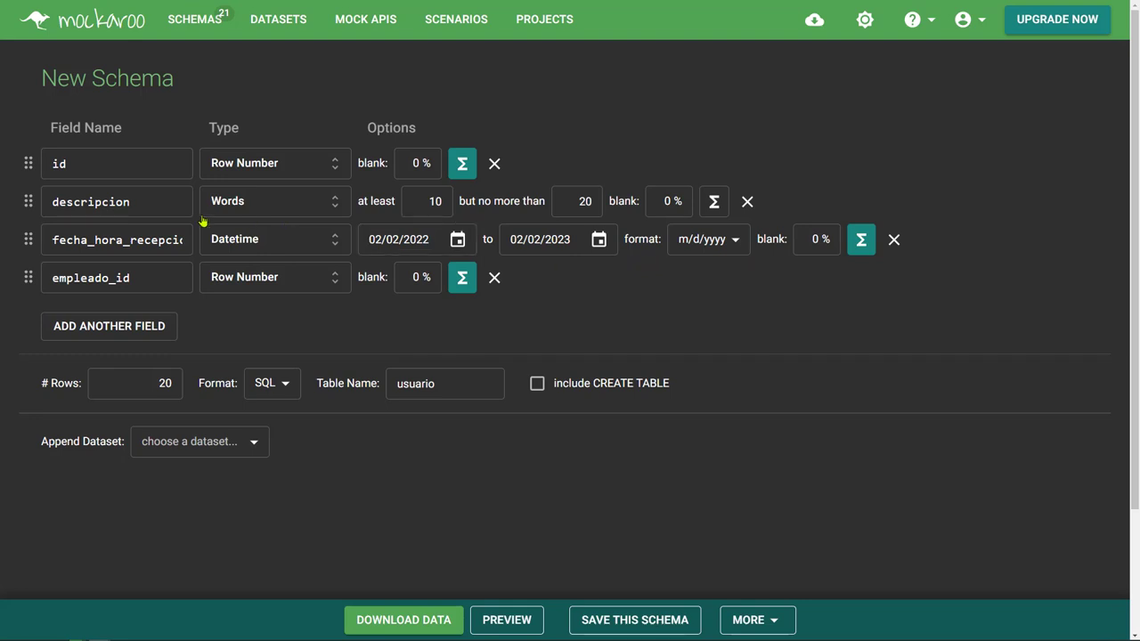
# Step: Set the start date of the fecha_hora_recepcion range to 12/01/2021
pyautogui.click(459, 246)
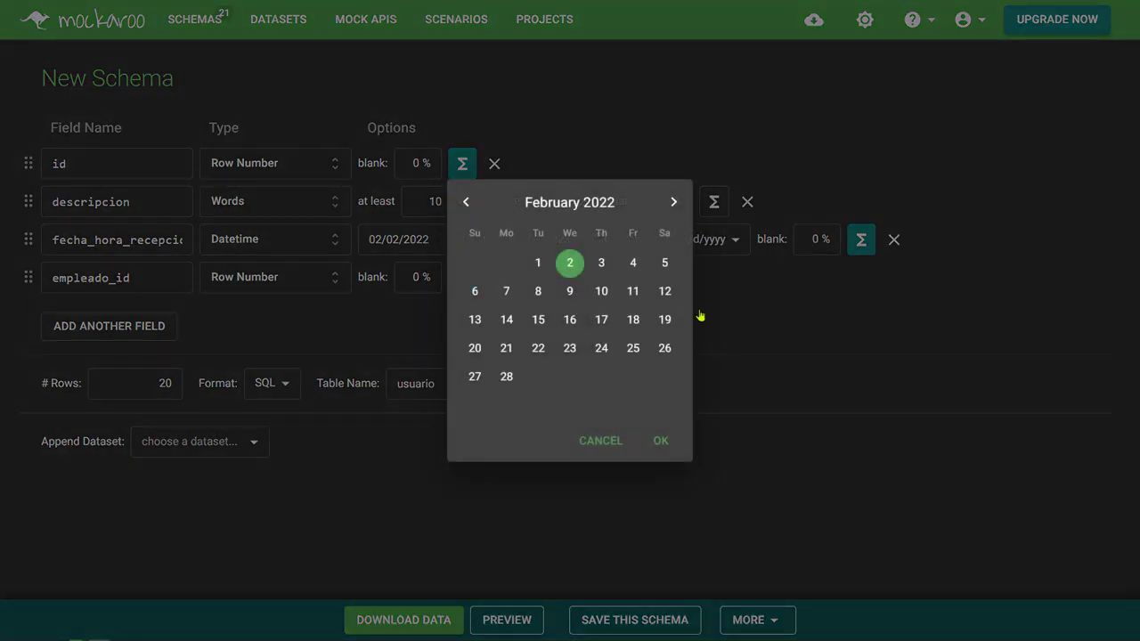
pyautogui.click(799, 329)
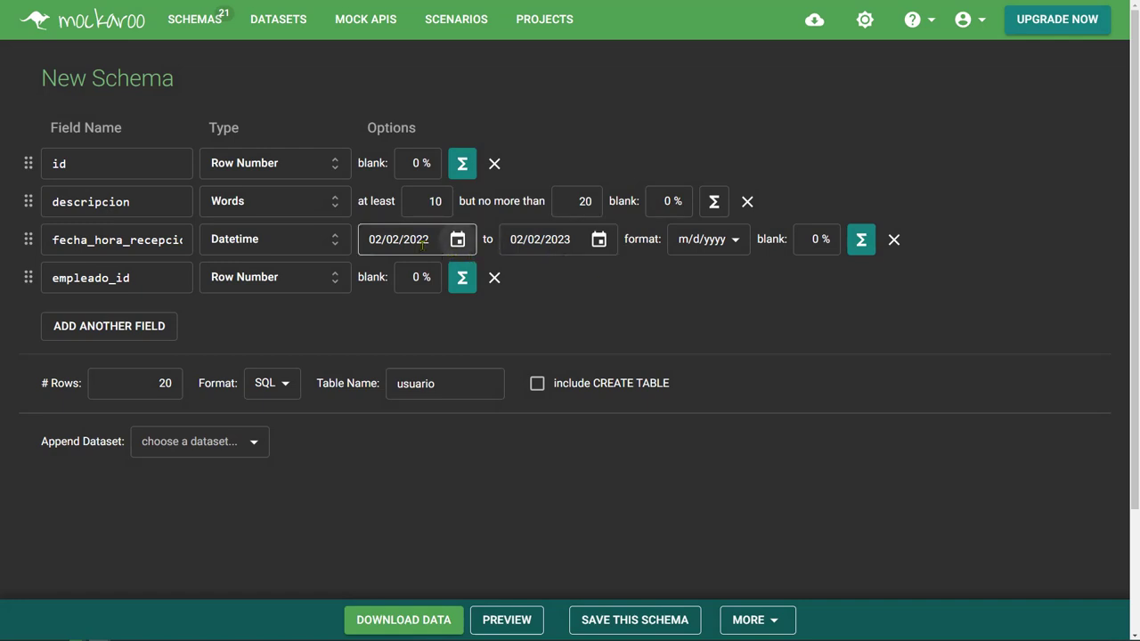
pyautogui.click(454, 240)
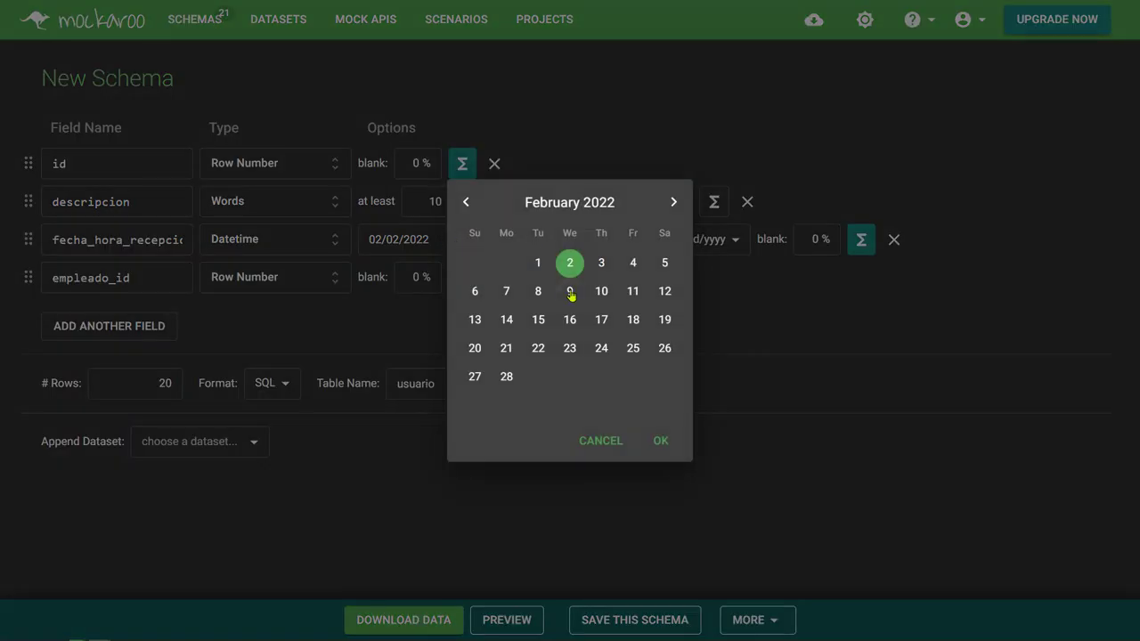
pyautogui.click(538, 263)
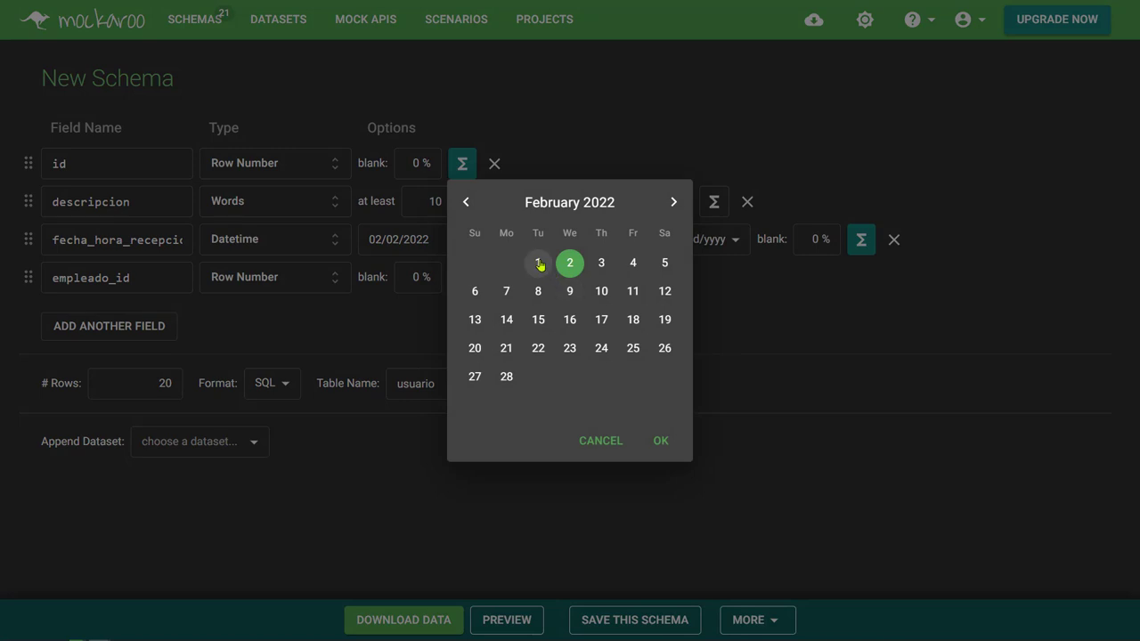
pyautogui.click(468, 201)
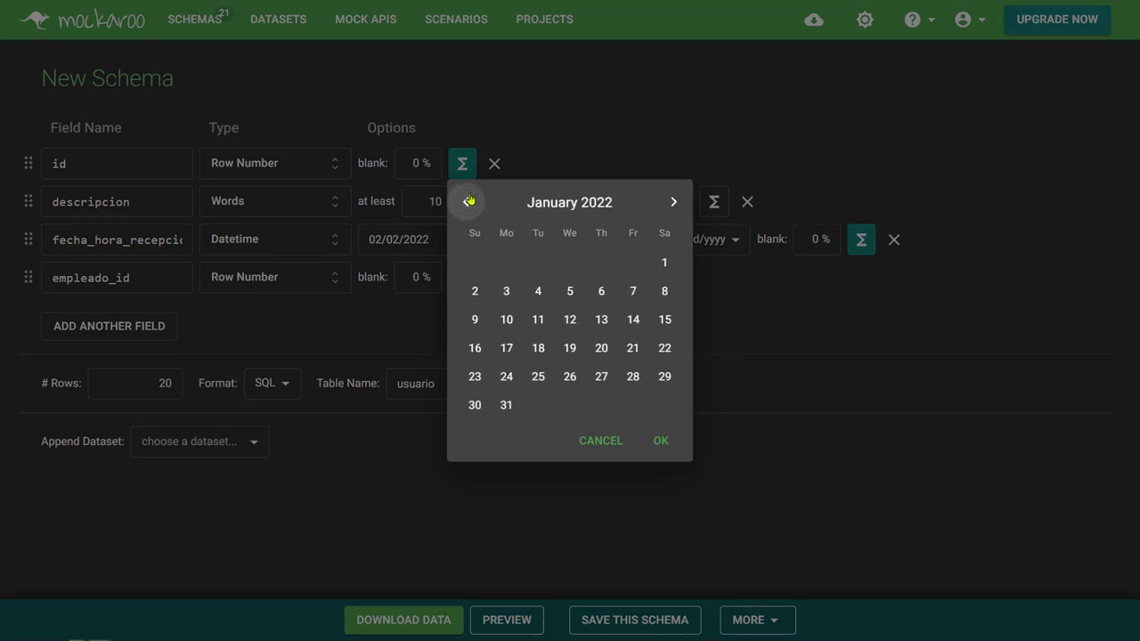
pyautogui.click(468, 202)
pyautogui.click(570, 263)
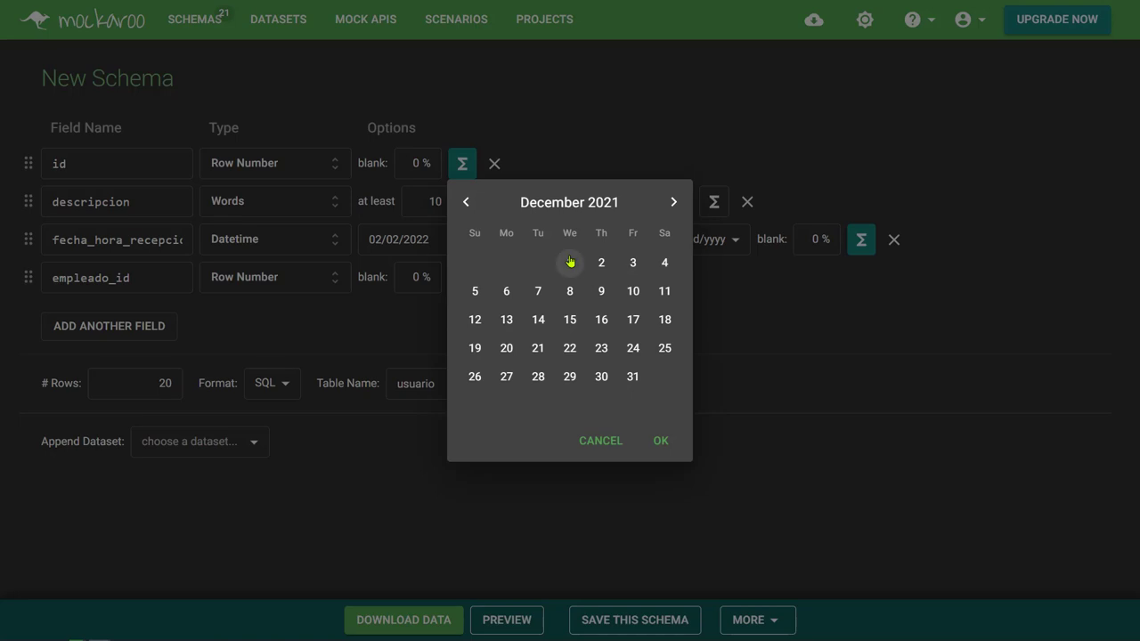
pyautogui.click(661, 440)
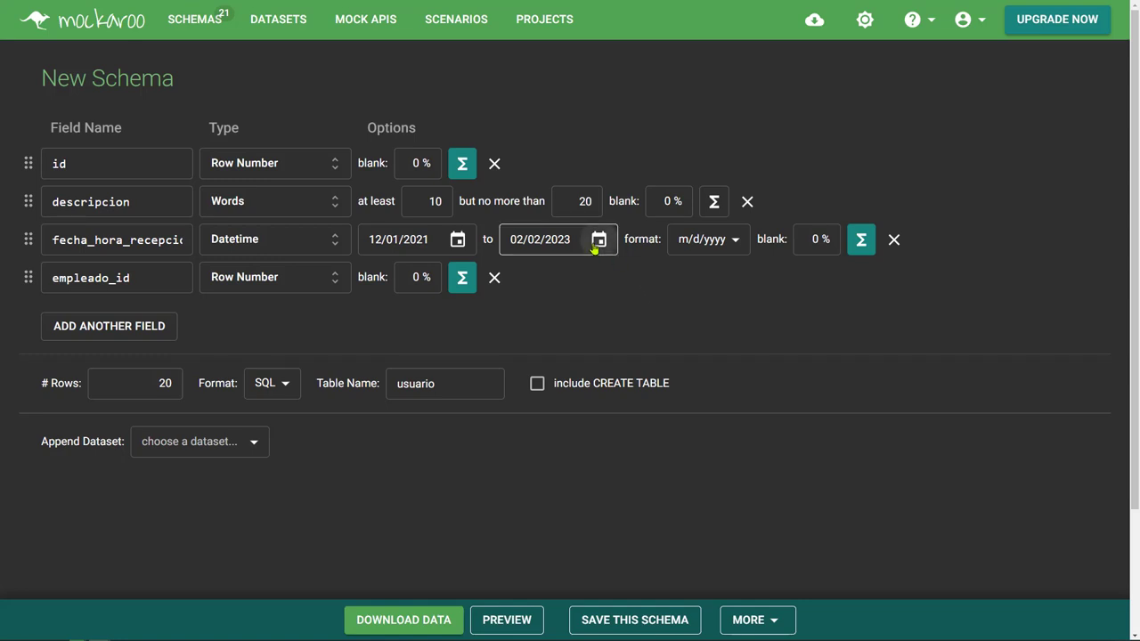
# Step: Set the fecha_hora_recepcion format to yyyy-mm-dd and the end date of its range to 02/04/2023
pyautogui.click(730, 242)
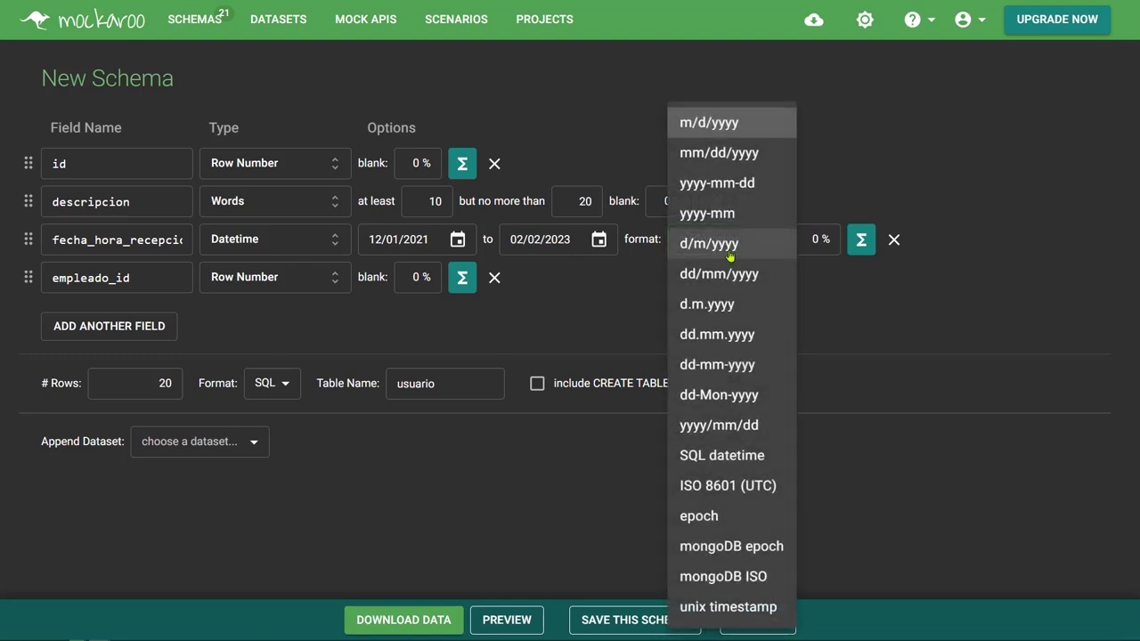
pyautogui.click(751, 190)
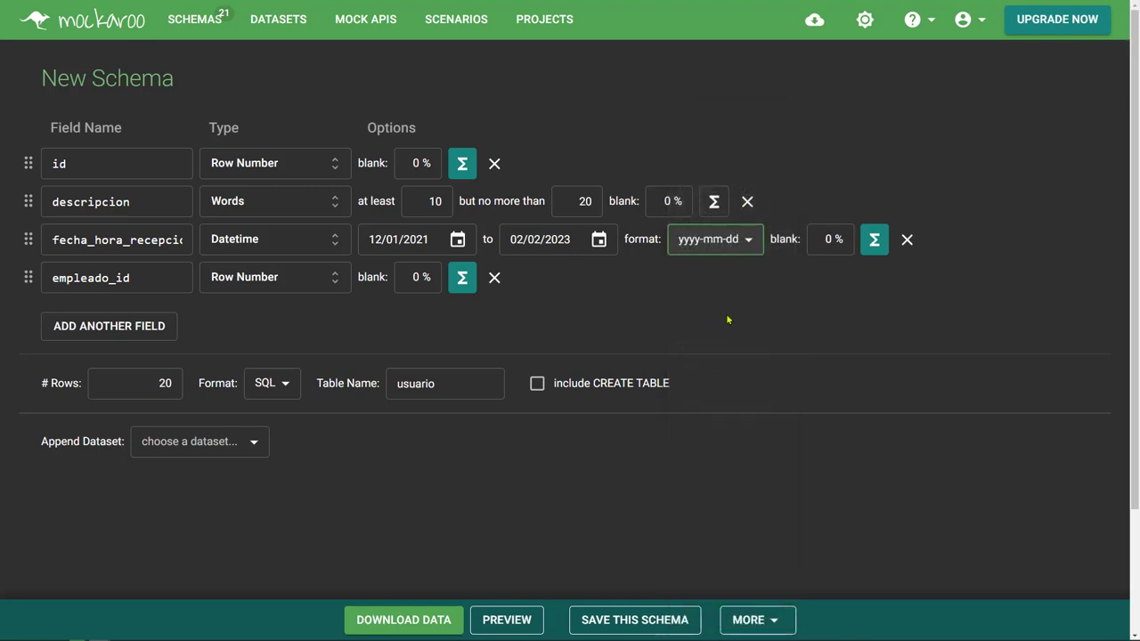
pyautogui.click(598, 240)
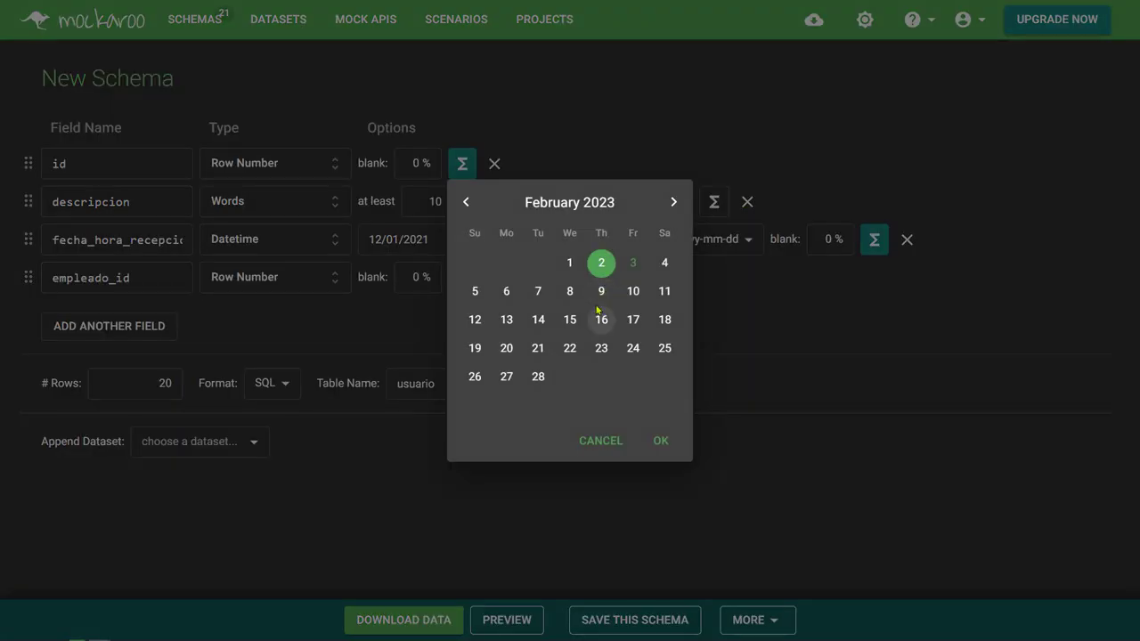
pyautogui.click(634, 267)
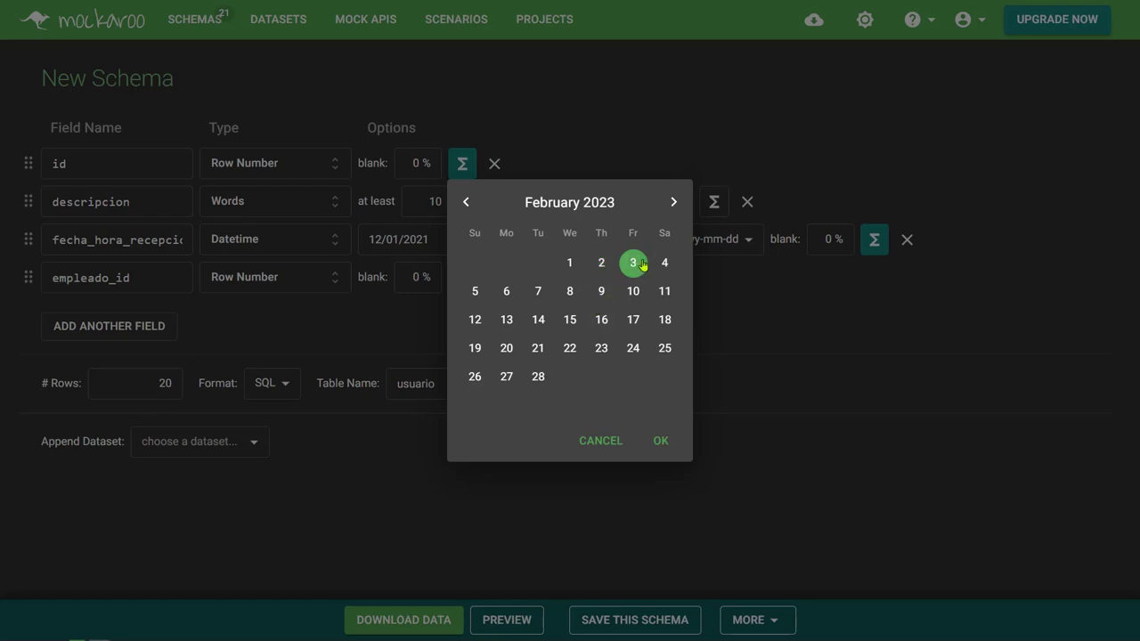
pyautogui.click(665, 266)
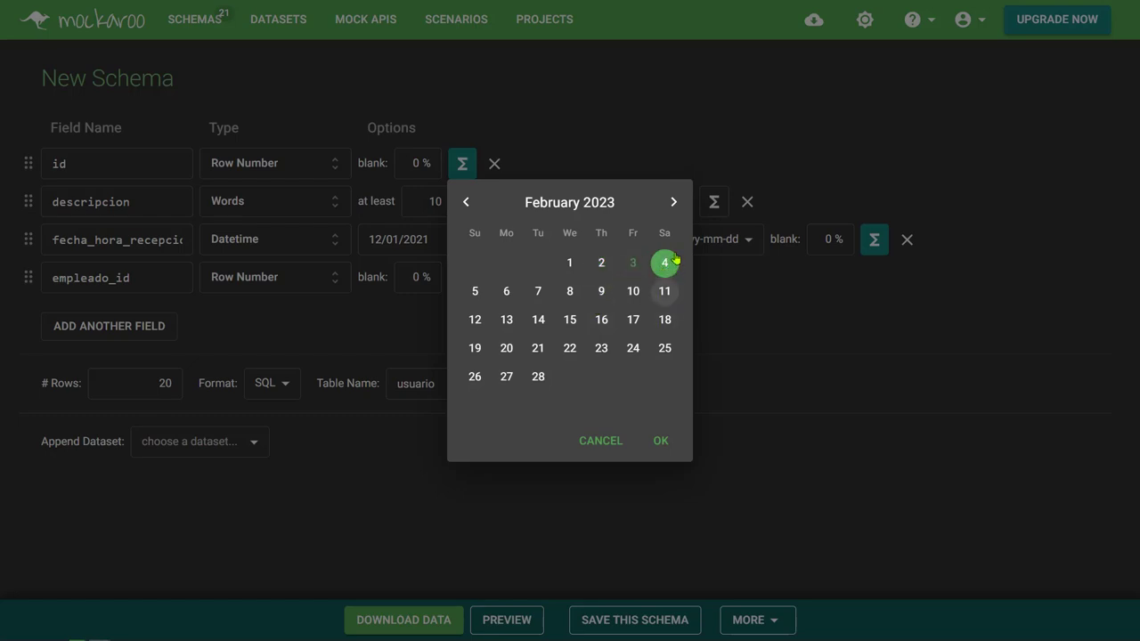
pyautogui.click(661, 440)
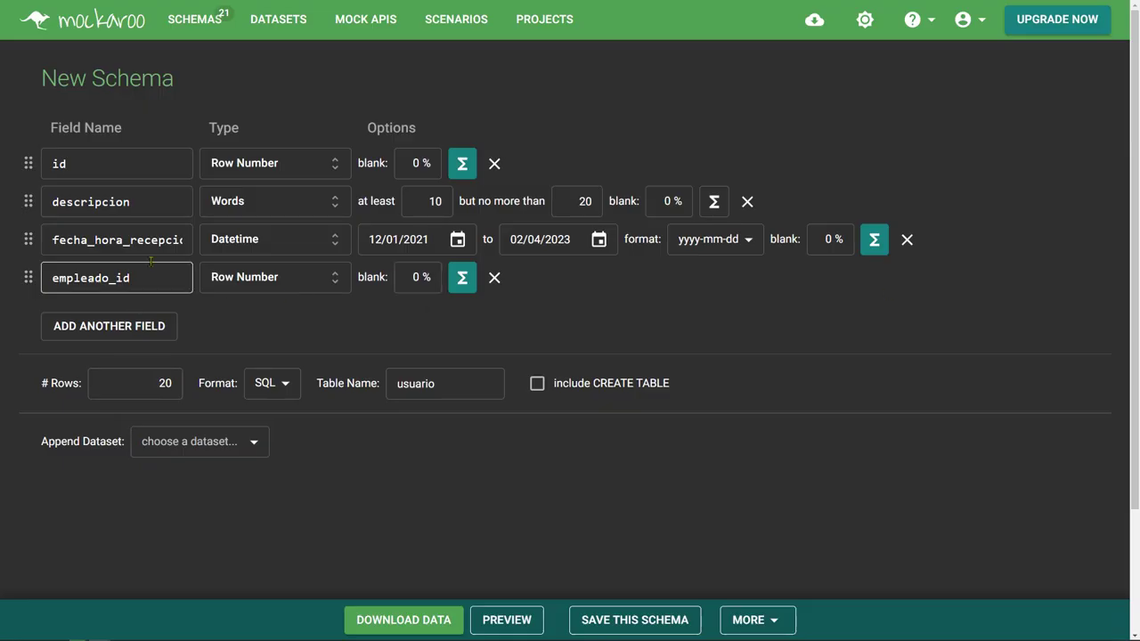
# Step: Rename the empleado_id field of the schema as fecha_hora_entrega
pyautogui.doubleClick(131, 277)
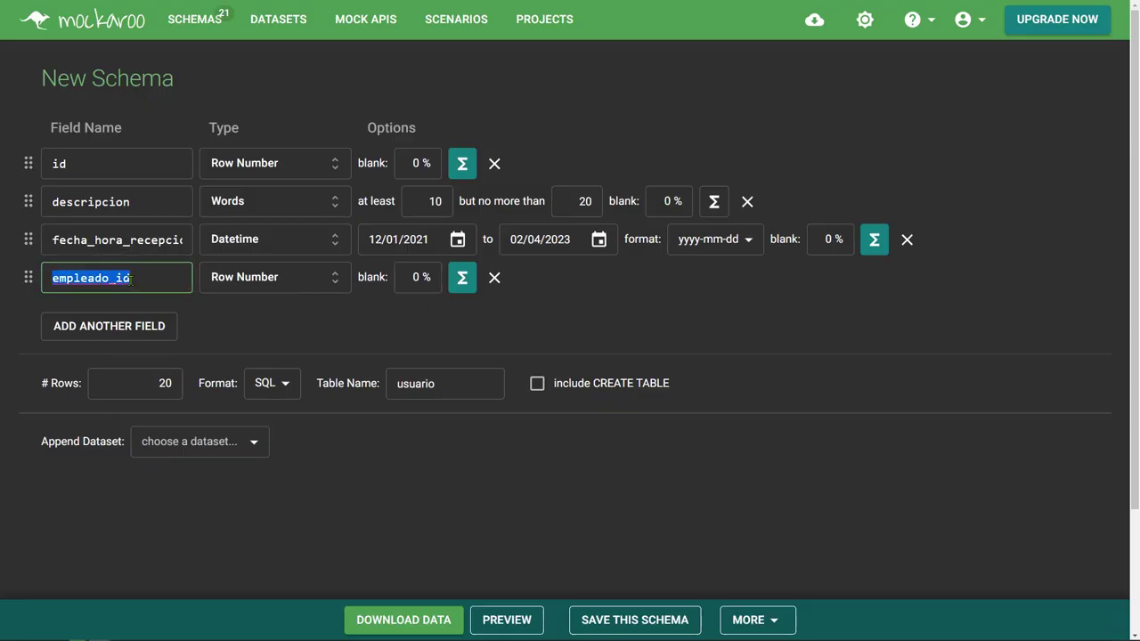
pyautogui.write('fecha_hora')
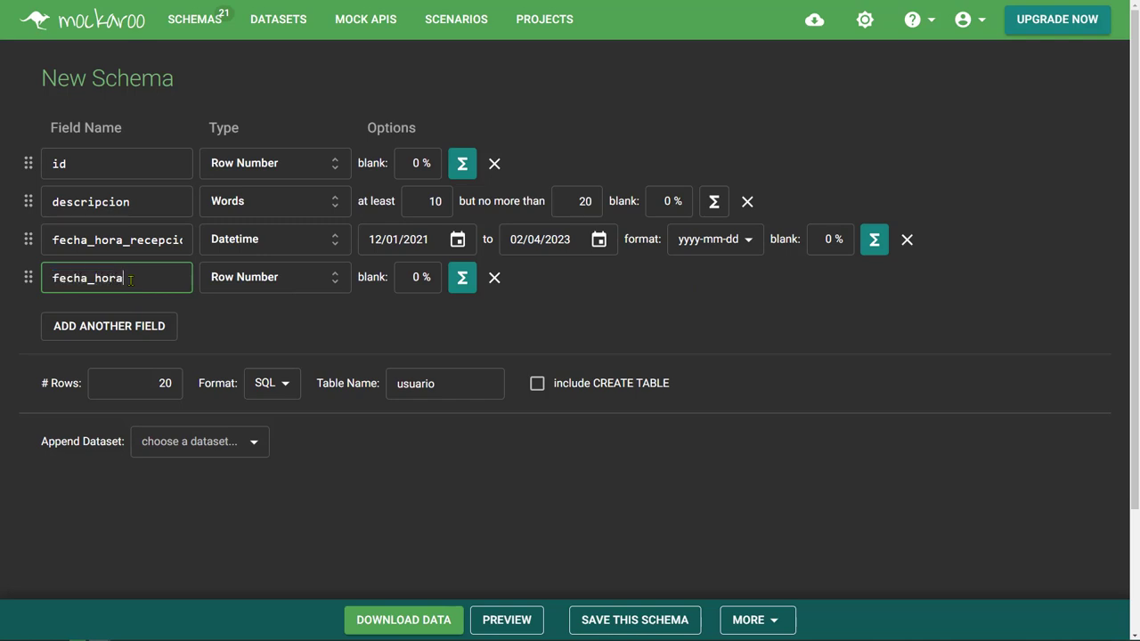
pyautogui.write('_entrega')
# Step: Save the schema under the name lavanderia_servicio
pyautogui.click(628, 620)
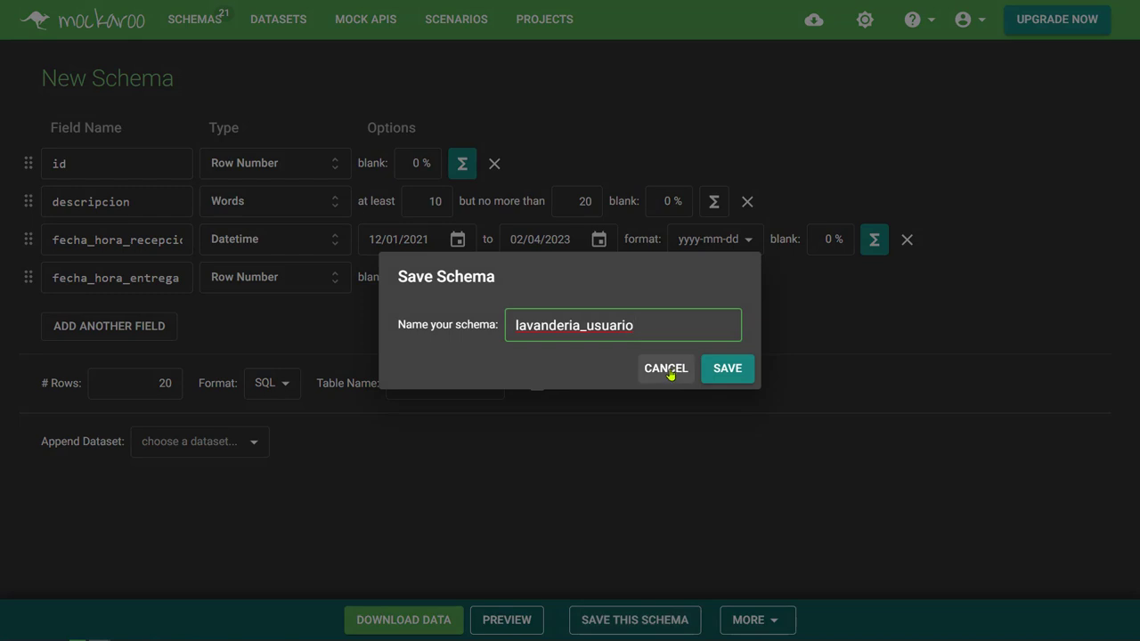
pyautogui.press('BackSpace')
pyautogui.press('BackSpace')
pyautogui.press('BackSpace')
pyautogui.press('BackSpace')
pyautogui.press('BackSpace')
pyautogui.press('BackSpace')
pyautogui.press('BackSpace')
pyautogui.write('servici')
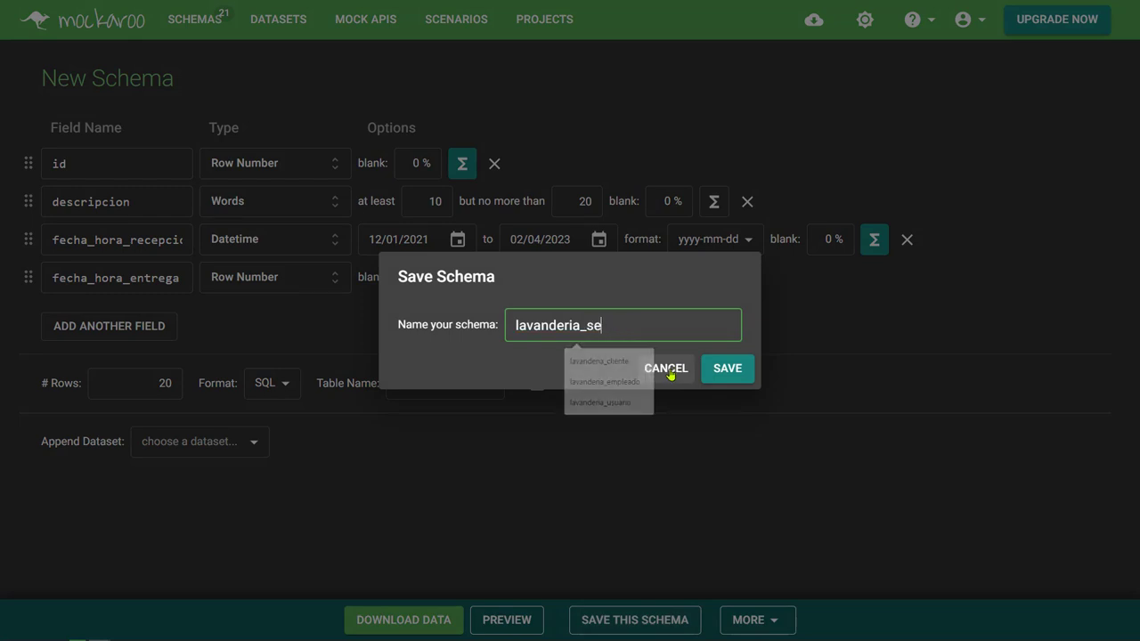
pyautogui.write('o')
pyautogui.press('Return')
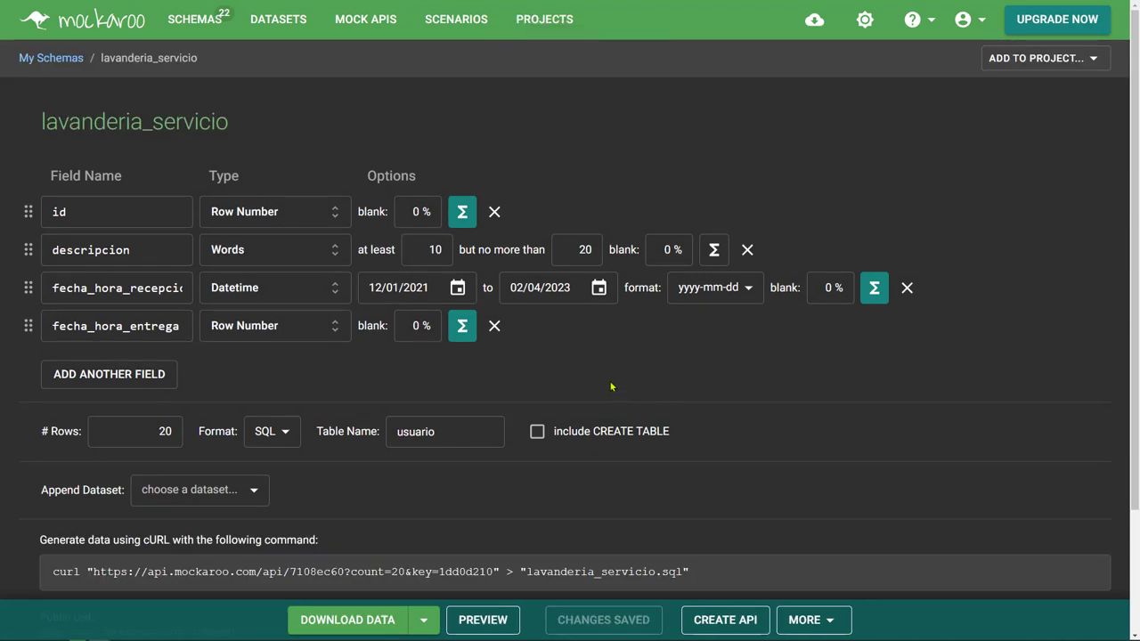
# Step: Assign the Datetime type to the fecha_hora_entrega field and set its start date to 12/01/2021
pyautogui.click(294, 325)
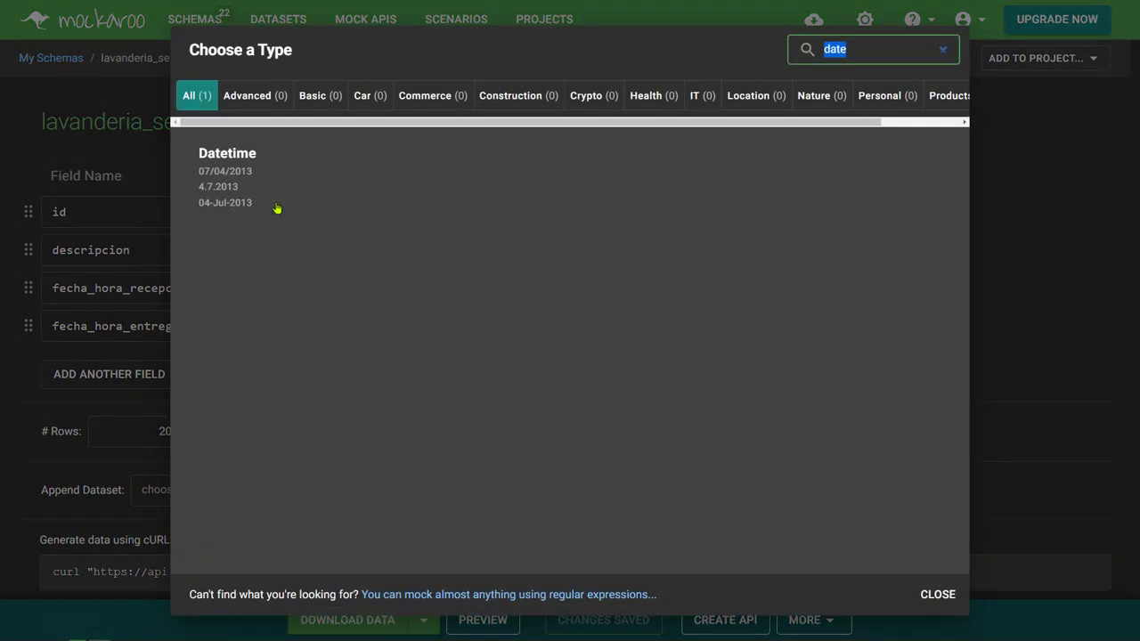
pyautogui.click(236, 185)
pyautogui.click(236, 185)
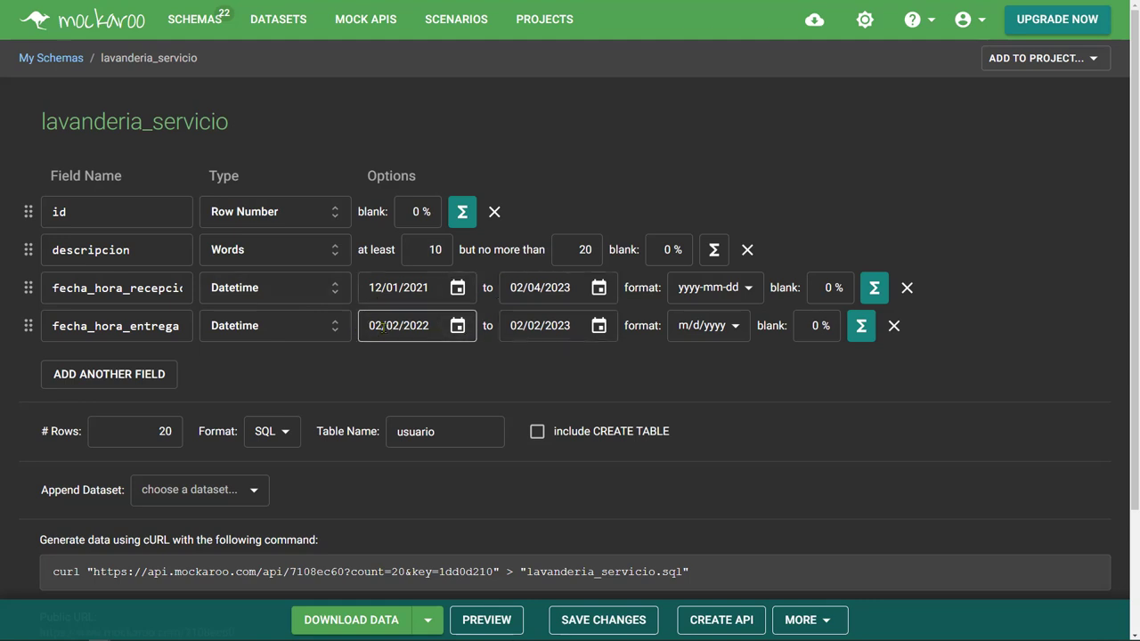
pyautogui.click(457, 326)
pyautogui.click(465, 203)
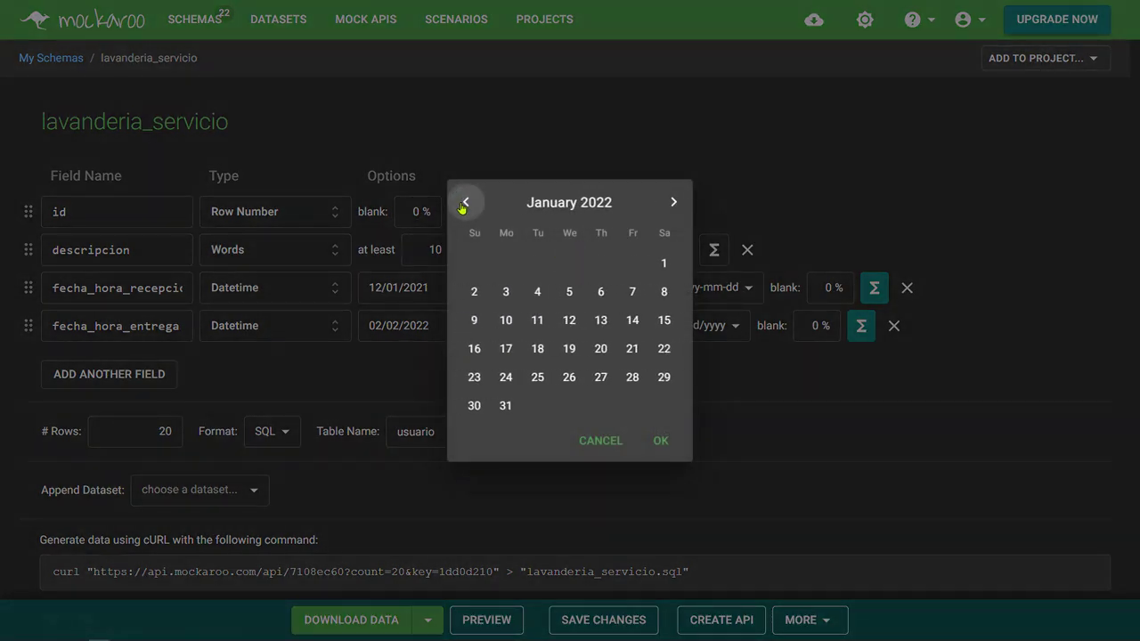
pyautogui.click(465, 203)
pyautogui.click(568, 263)
pyautogui.click(660, 441)
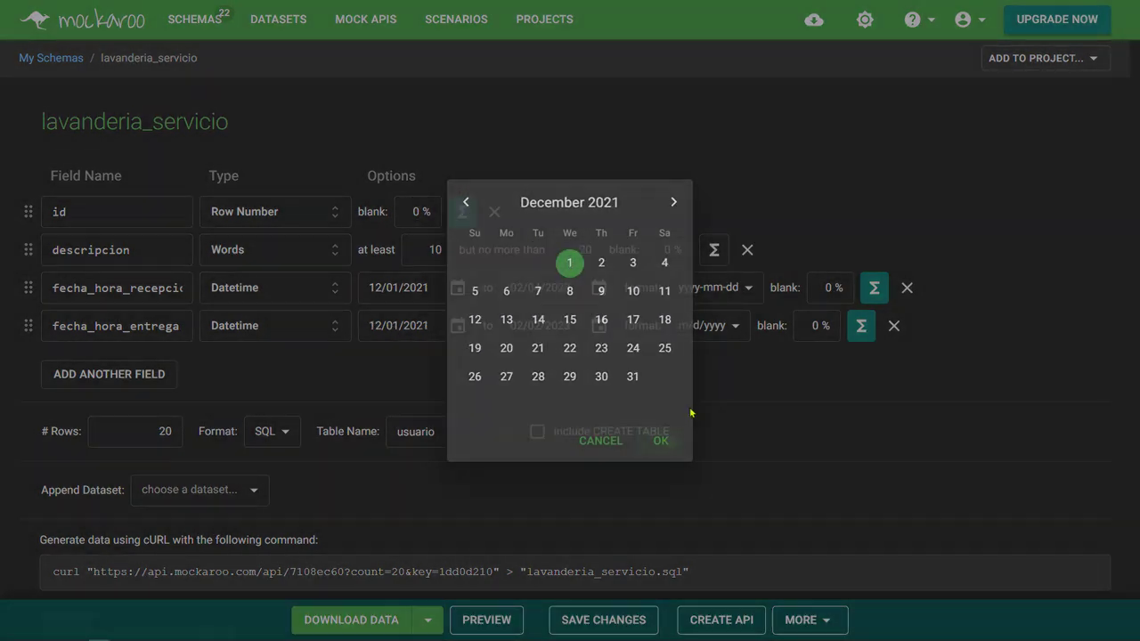
# Step: Set the fecha_hora_entrega format to yyyy-mm-dd and the end date of its range to 02/04/2023
pyautogui.click(706, 325)
pyautogui.click(732, 182)
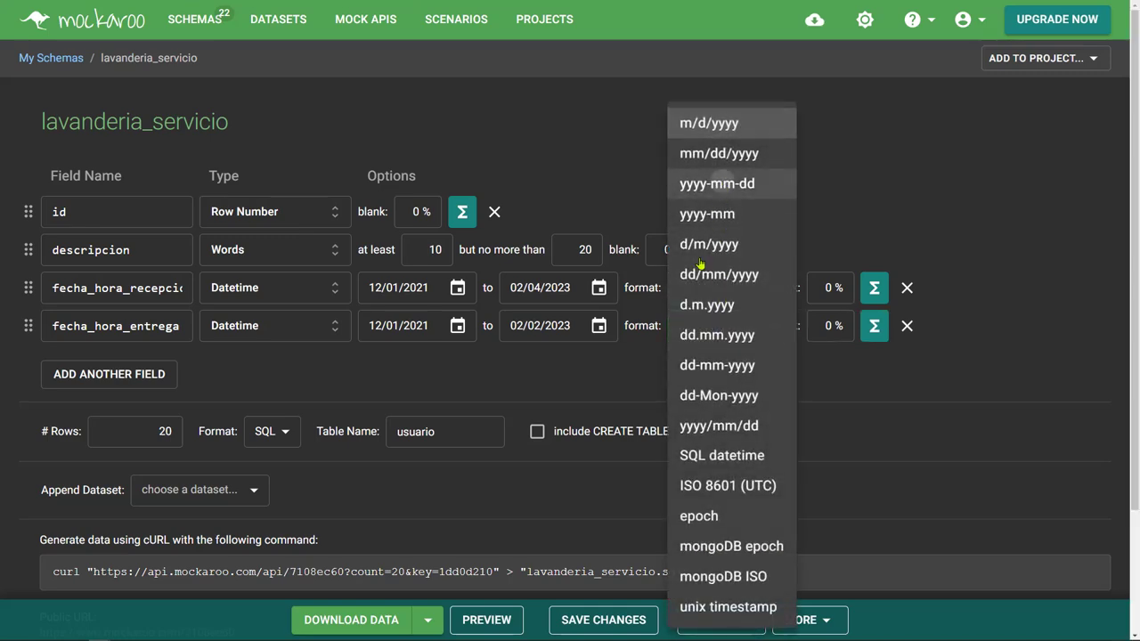
pyautogui.click(593, 332)
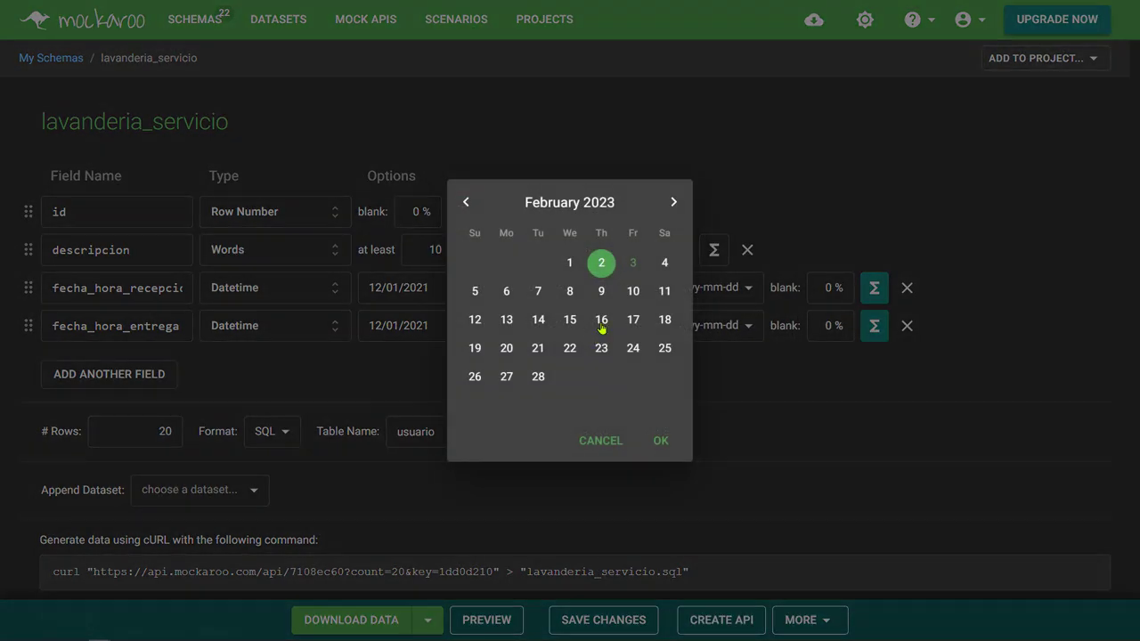
pyautogui.click(666, 267)
pyautogui.click(660, 441)
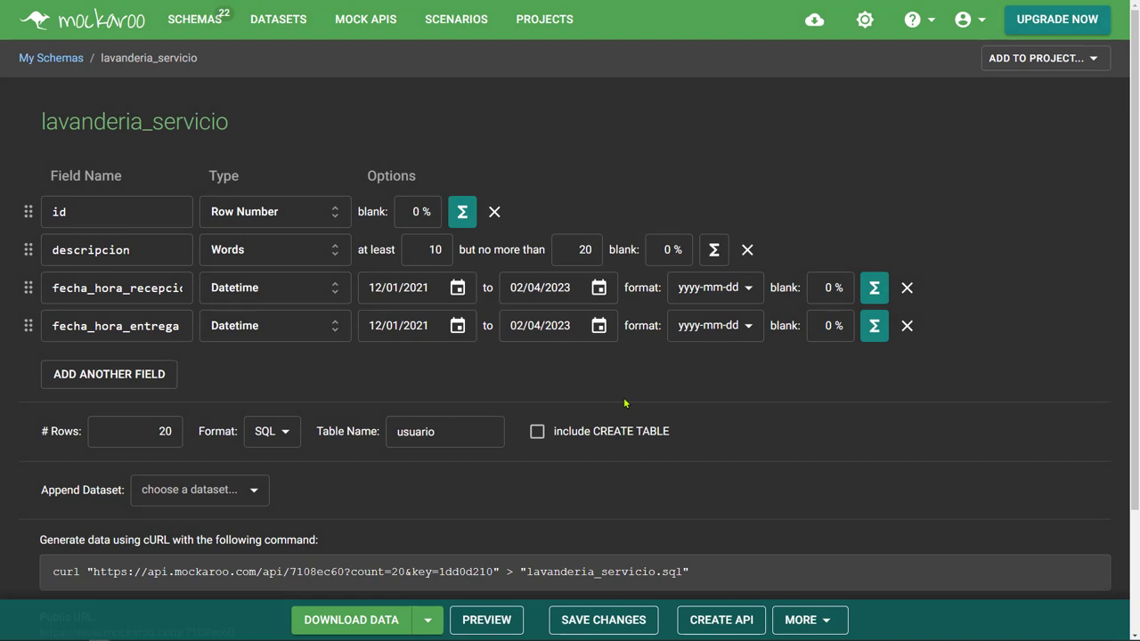
# Step: Check the next servicio column in the MySQL Workbench diagram and add a field named empleado_id to the Mockaroo schema
pyautogui.hotkey('alt', 'Tab')
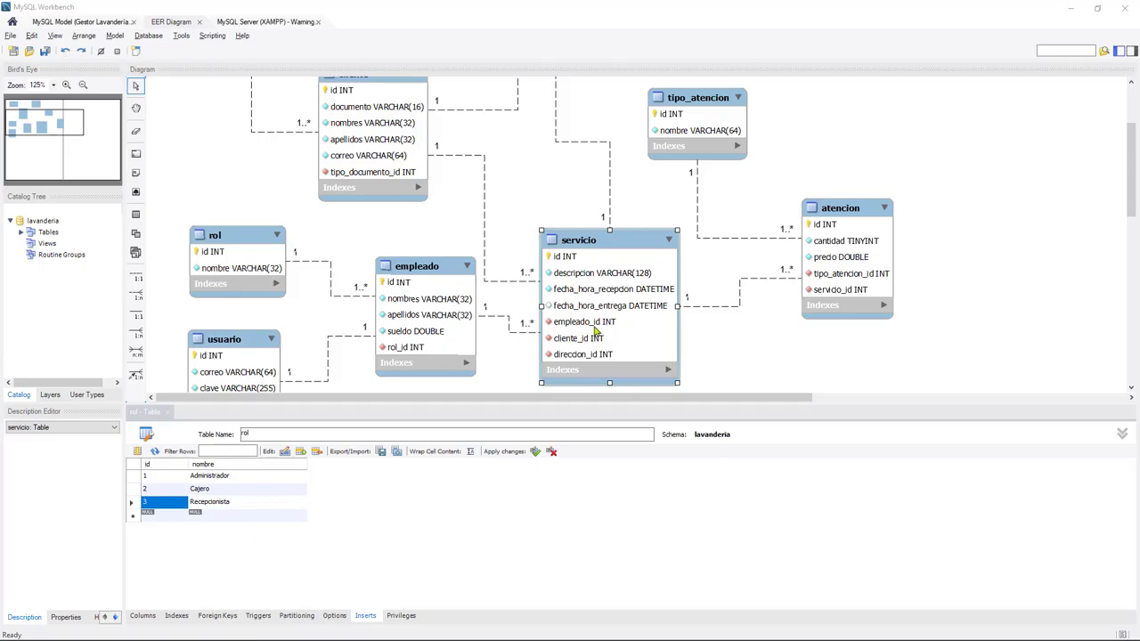
pyautogui.hotkey('alt', 'Tab')
pyautogui.click(132, 367)
pyautogui.doubleClick(132, 363)
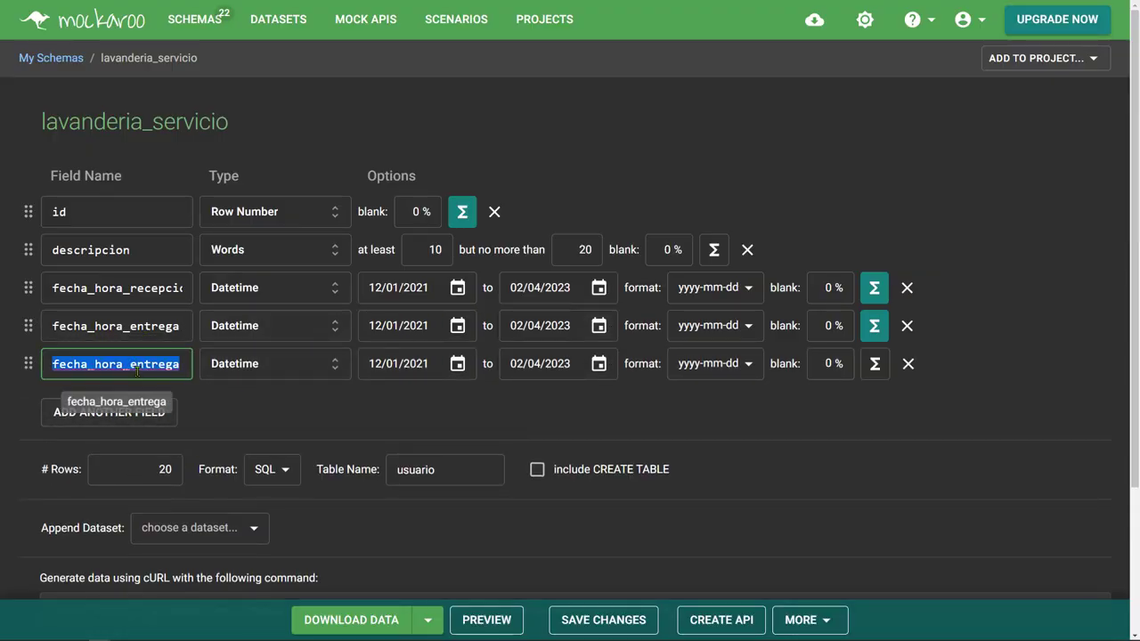
pyautogui.click(137, 366)
pyautogui.hotkey('ctrl', 'a')
pyautogui.write('empleado_id')
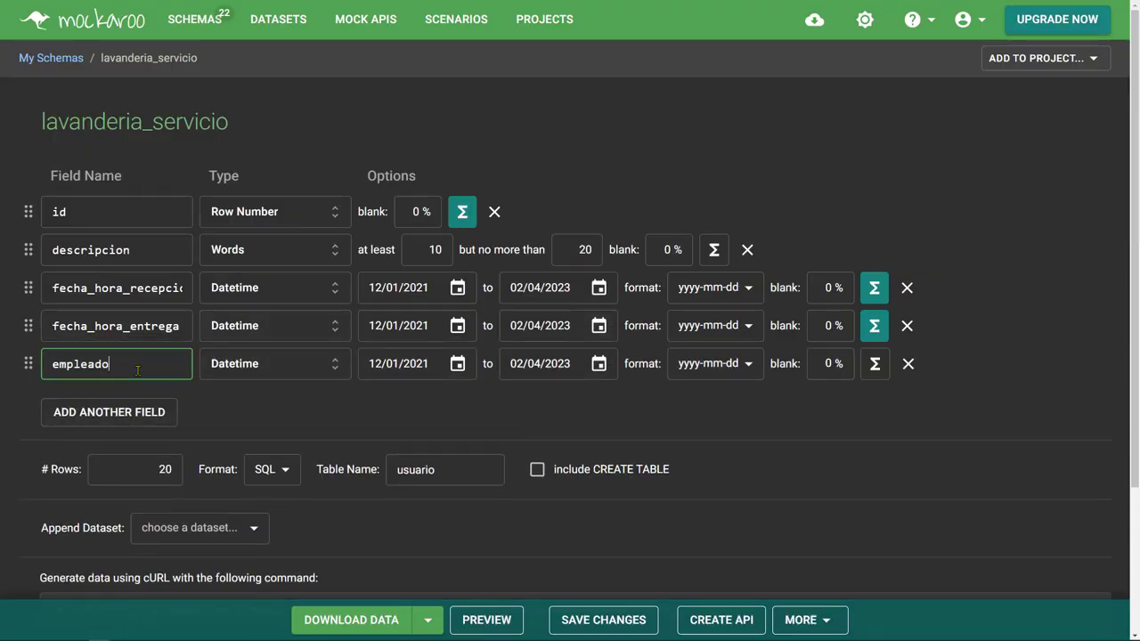
# Step: Assign the Blank type from the basic data types to the empleado_id field
pyautogui.click(267, 363)
pyautogui.press('Return')
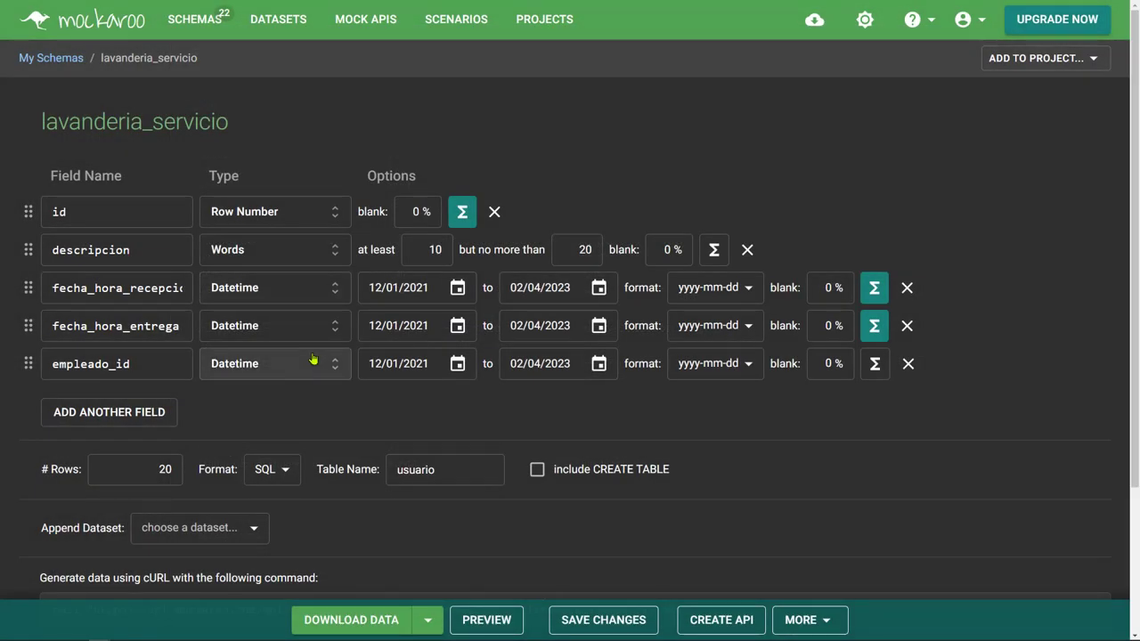
pyautogui.click(268, 367)
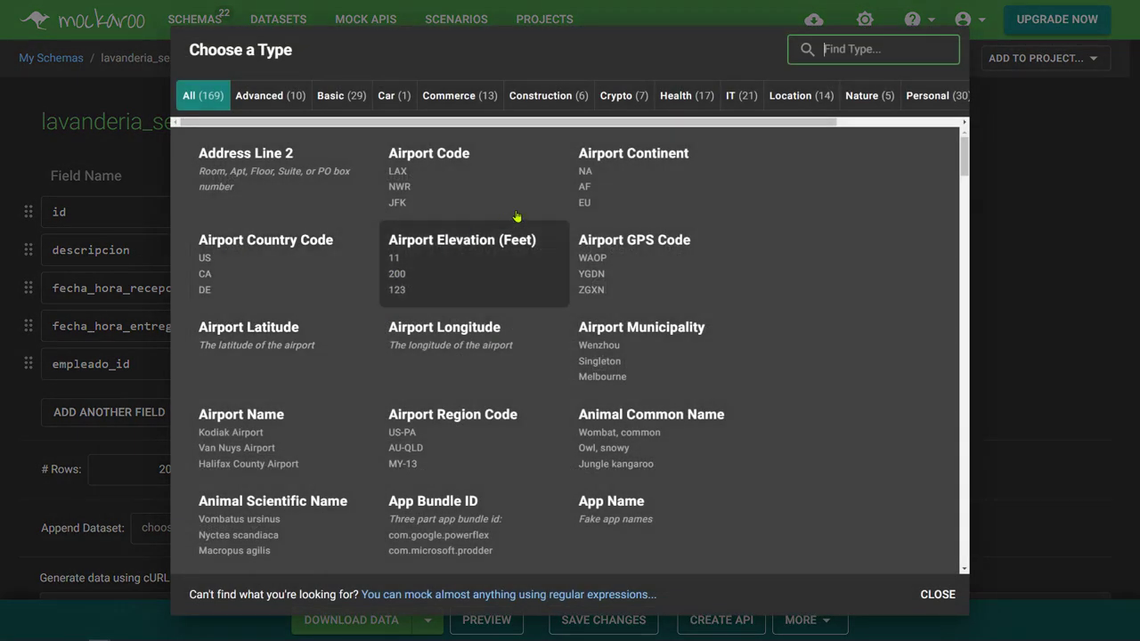
pyautogui.click(267, 96)
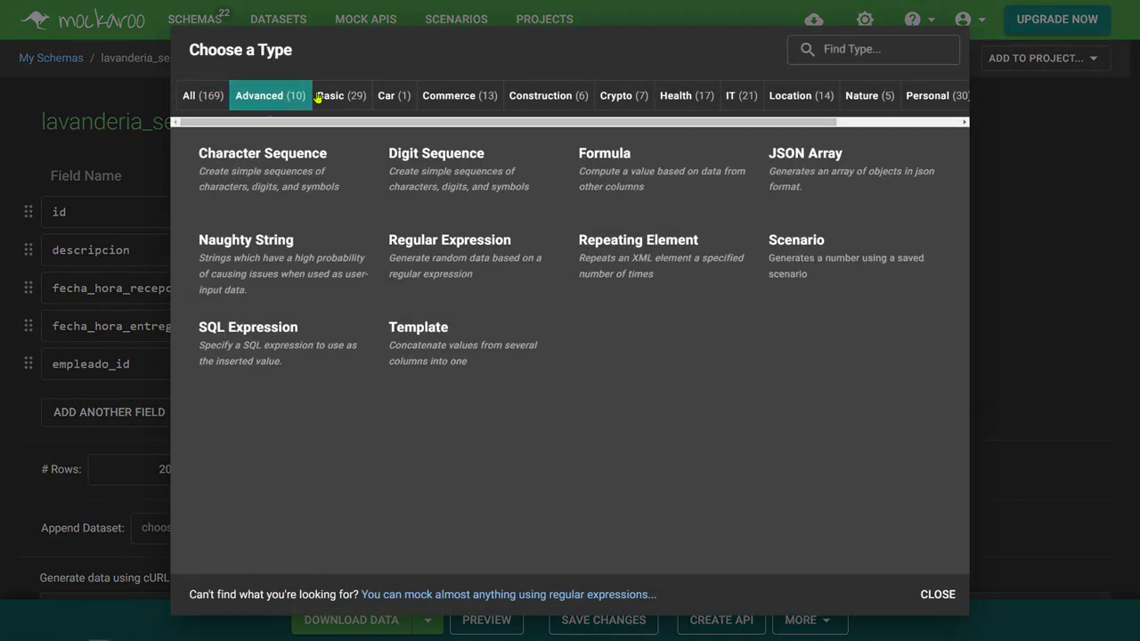
pyautogui.click(321, 98)
pyautogui.click(610, 169)
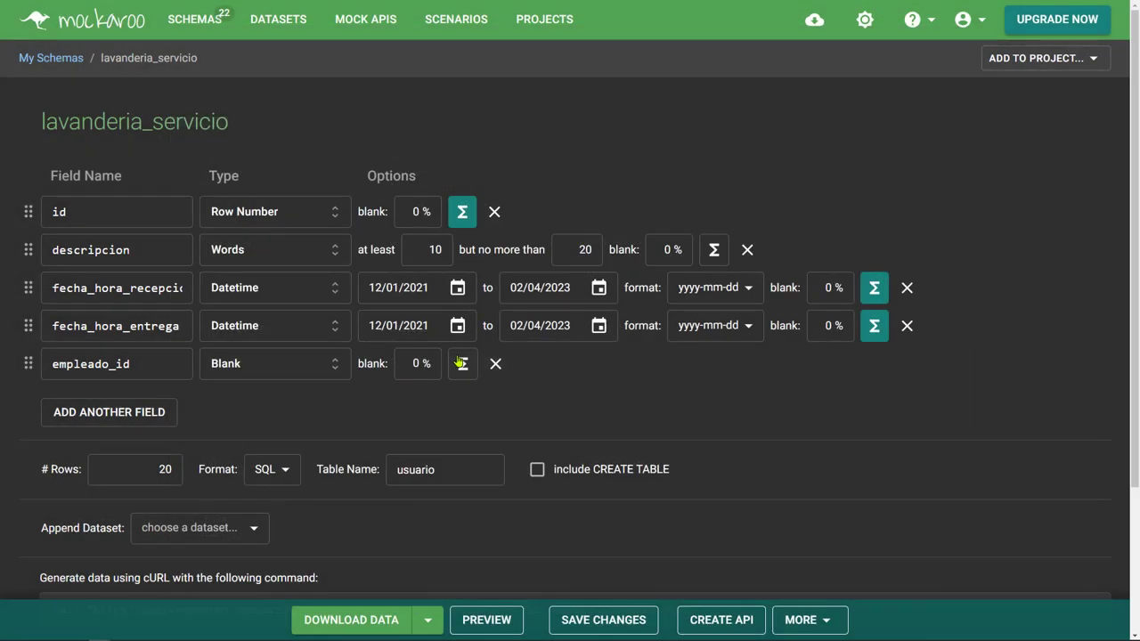
# Step: Set the formula of the empleado_id field to random(1, 20) and apply it
pyautogui.click(460, 363)
pyautogui.write('r')
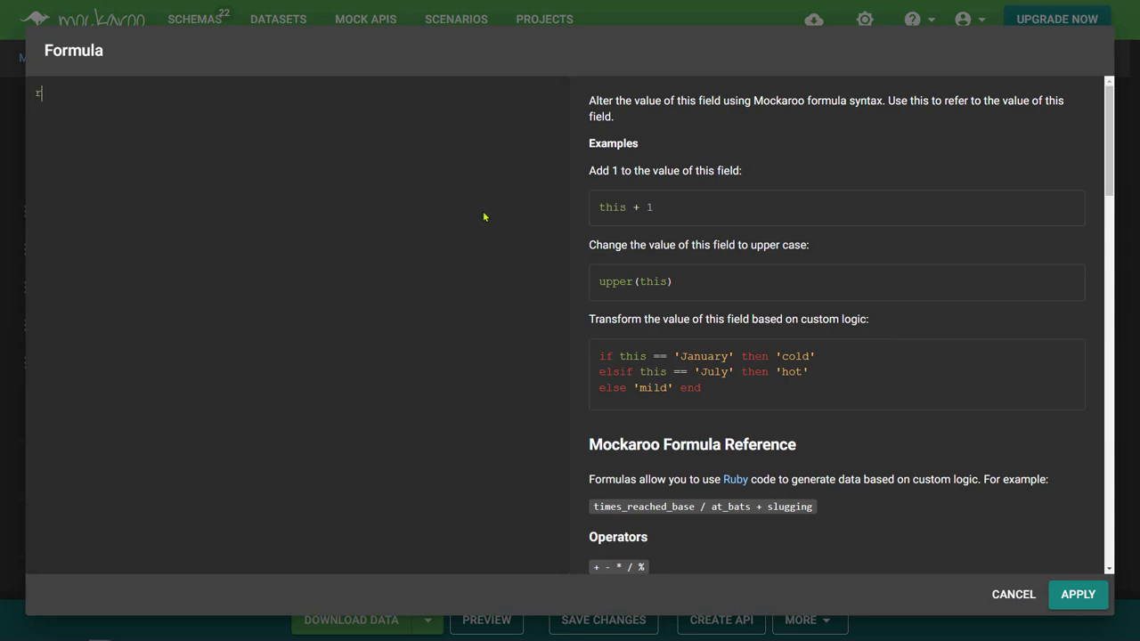
pyautogui.write('andom(1, 20')
pyautogui.click(1063, 583)
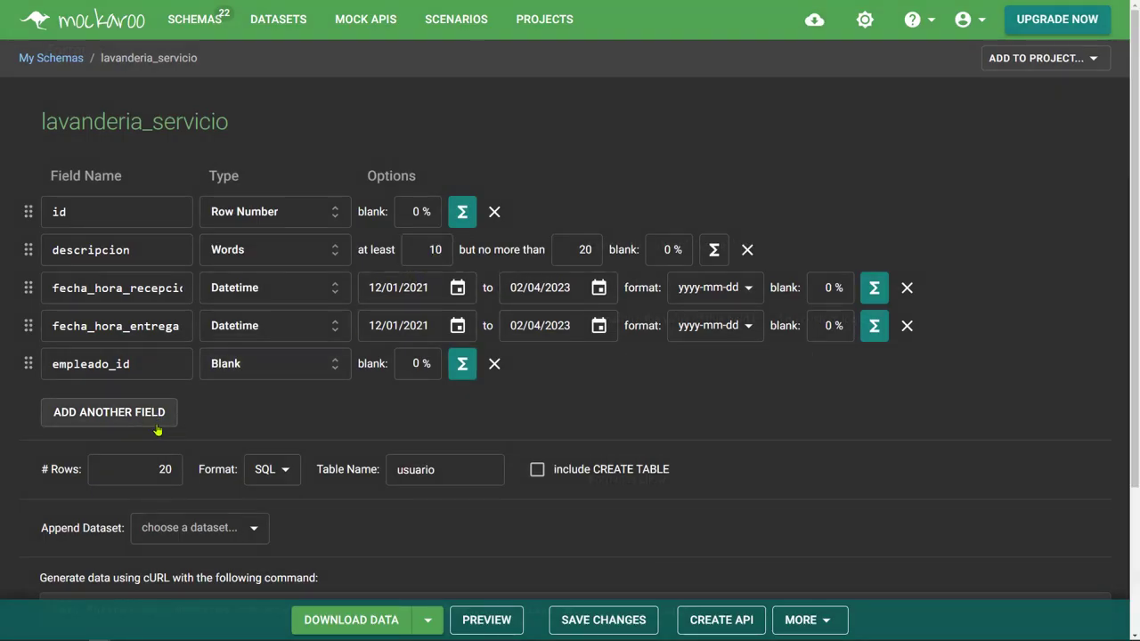
# Step: Check the servicio table in the MySQL Workbench diagram and add a field named cliente_id to the Mockaroo schema
pyautogui.click(127, 428)
pyautogui.write('empleado_id')
pyautogui.doubleClick(131, 402)
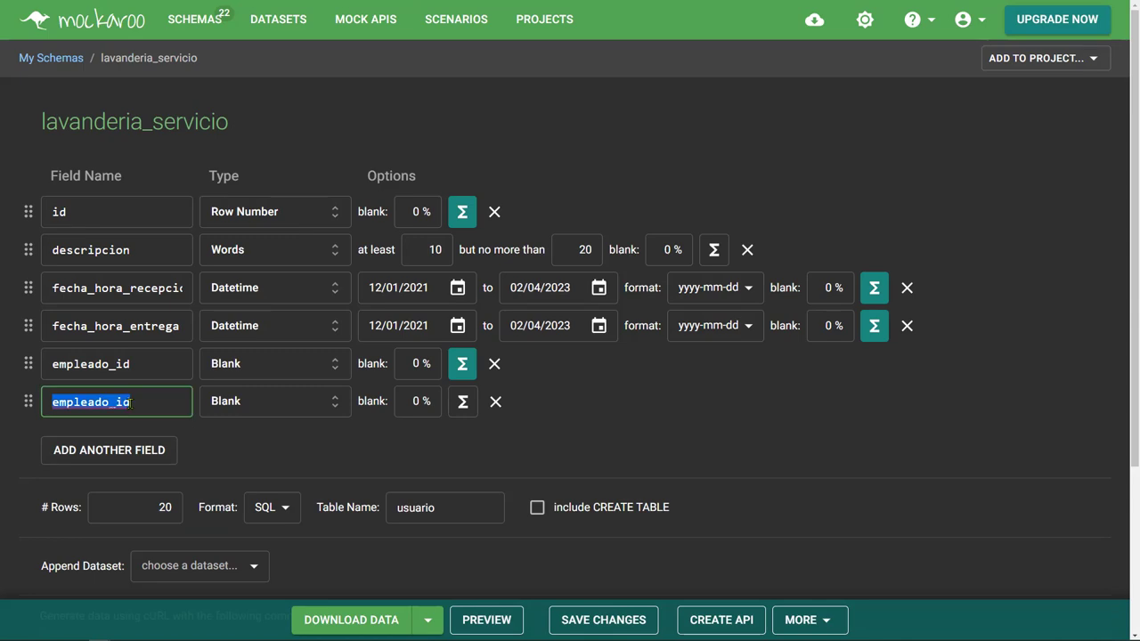
pyautogui.hotkey('alt', 'Tab')
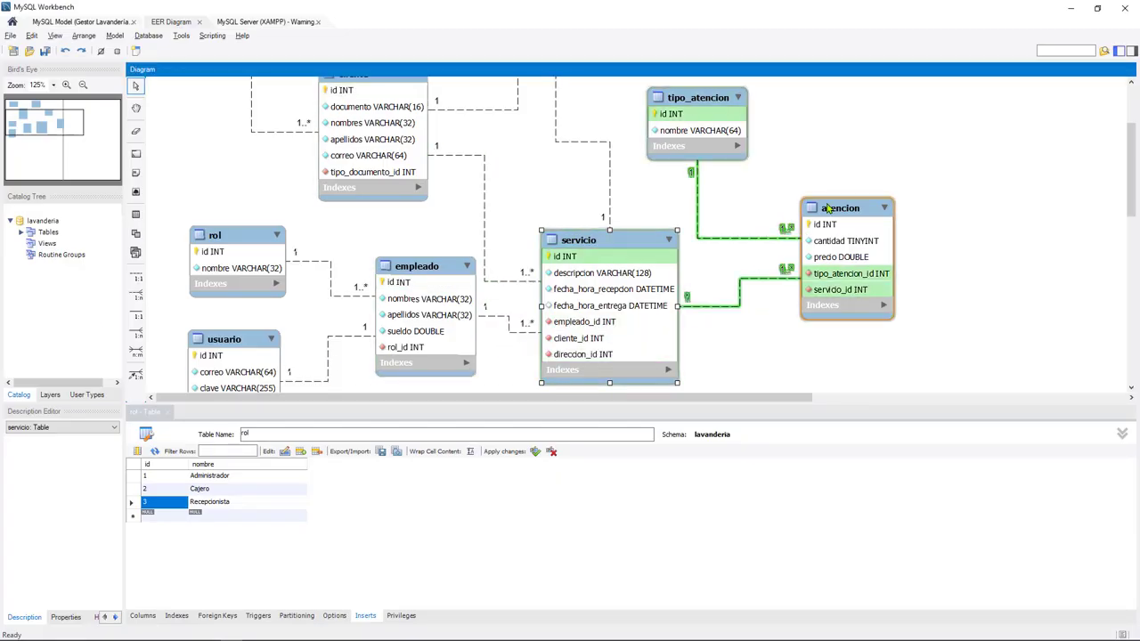
pyautogui.hotkey('alt', 'Tab')
pyautogui.write('cliente_id')
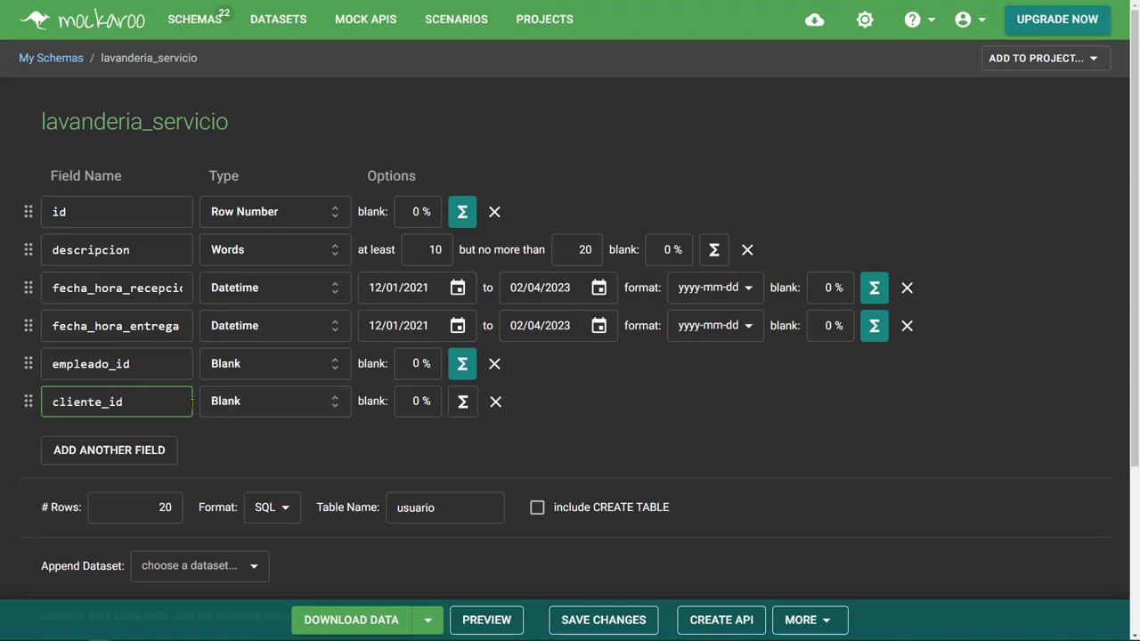
# Step: Check the cliente table's ids in MySQL Workbench and set the cliente_id formula in Mockaroo to random(1, 50)
pyautogui.click(512, 401)
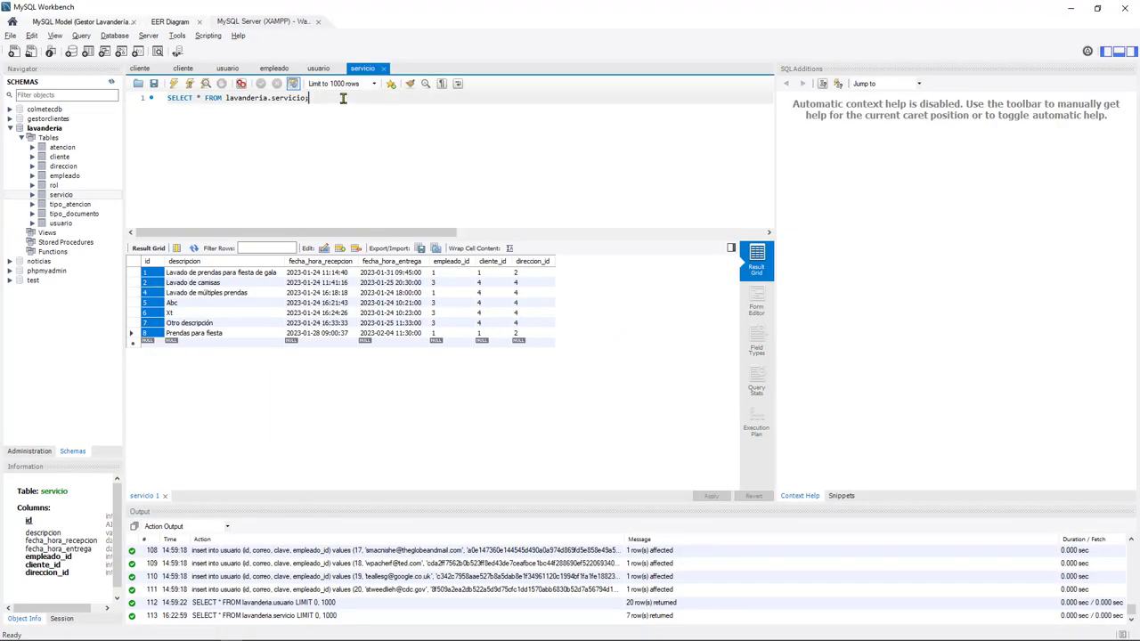
pyautogui.click(227, 68)
pyautogui.click(184, 69)
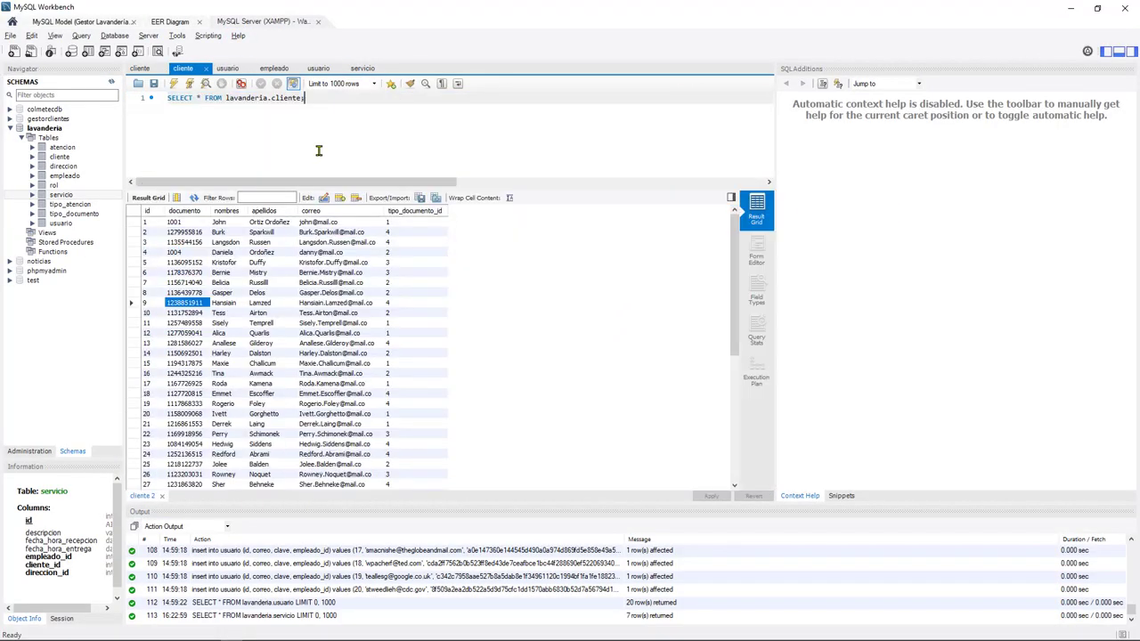
pyautogui.scroll(-7, 402, 368)
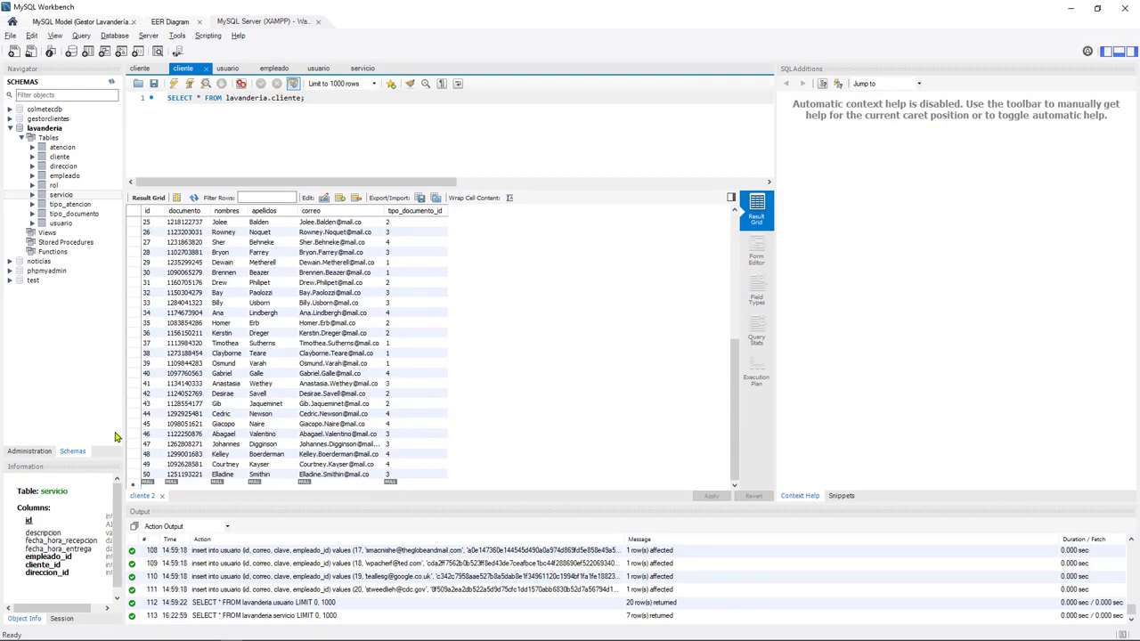
pyautogui.click(178, 299)
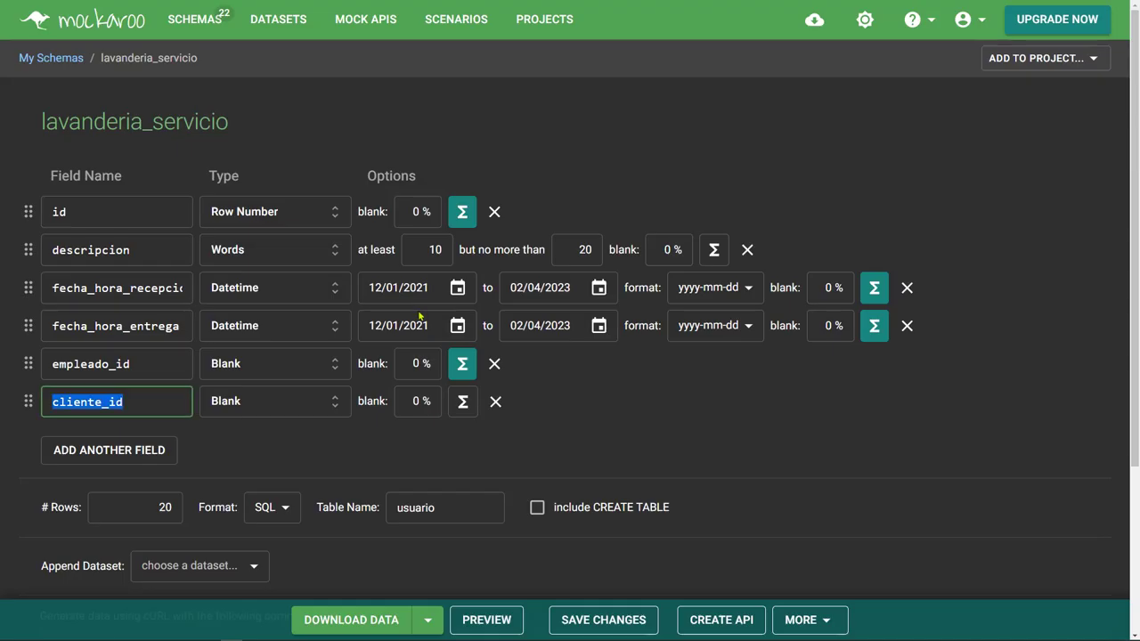
pyautogui.click(231, 440)
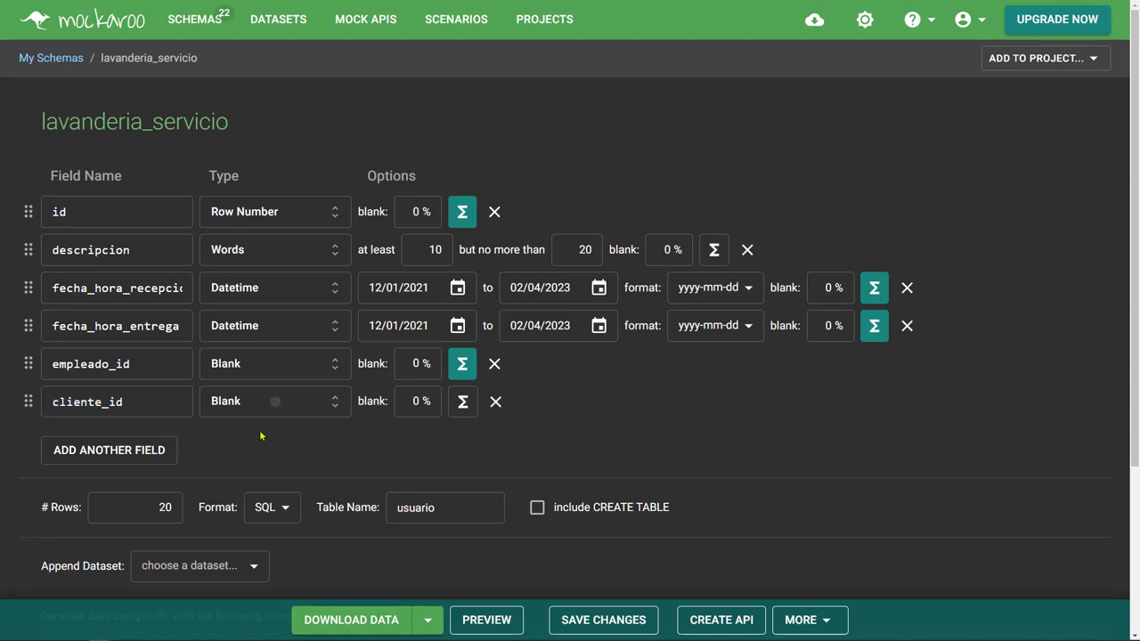
pyautogui.click(462, 402)
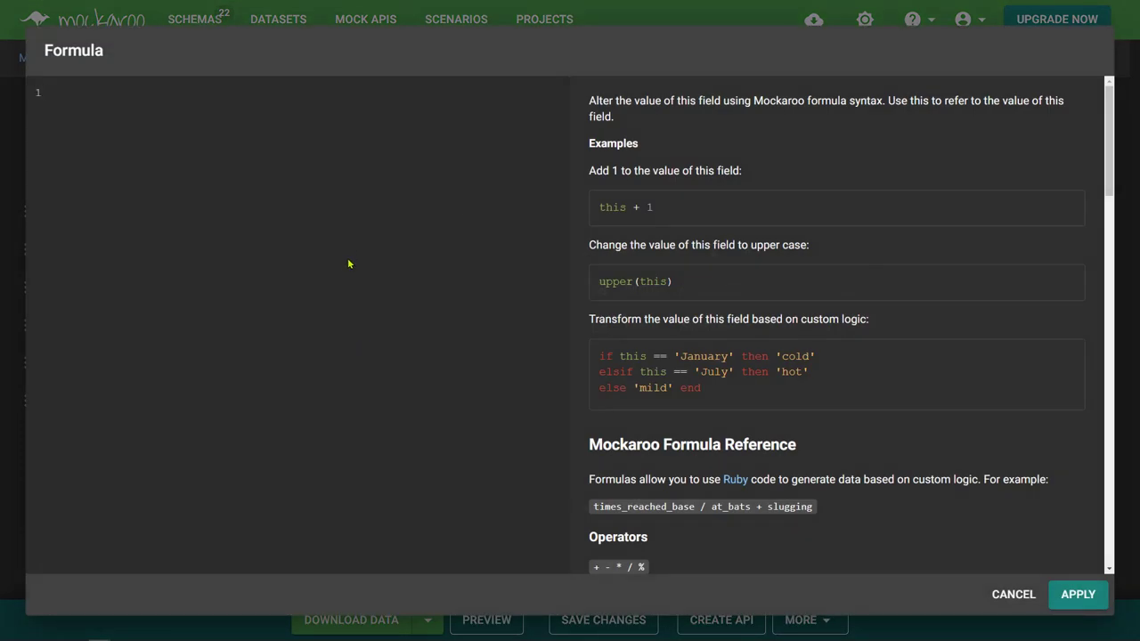
pyautogui.write('random(1, 50')
pyautogui.click(1077, 595)
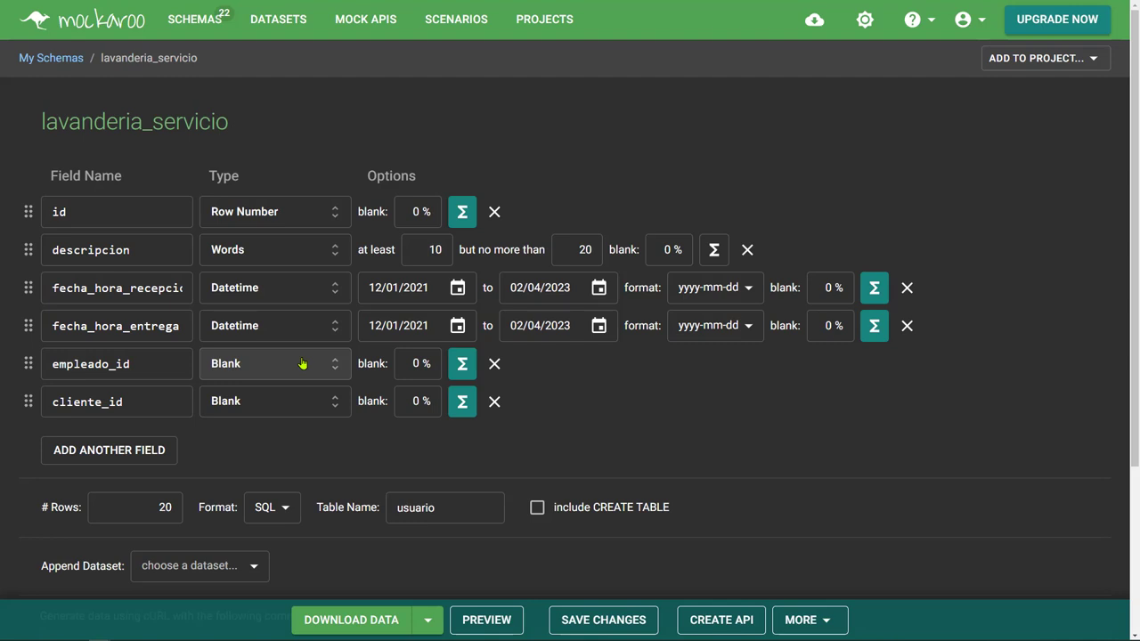
# Step: Search the data types for "sequ" and assign the Sequence type to the cliente_id field
pyautogui.click(103, 394)
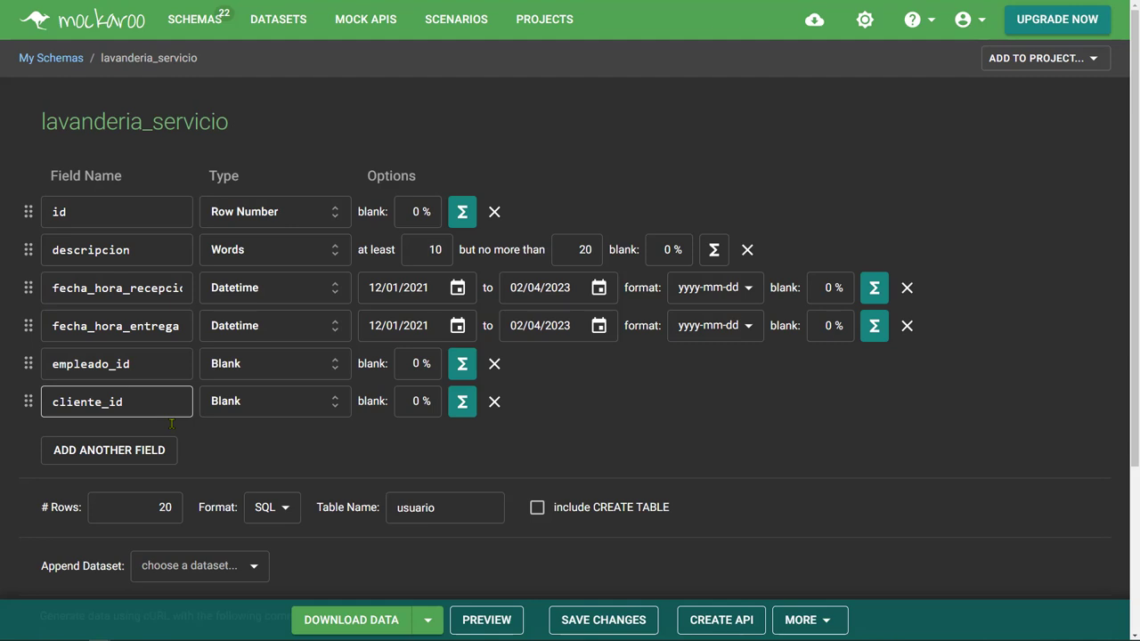
pyautogui.click(292, 414)
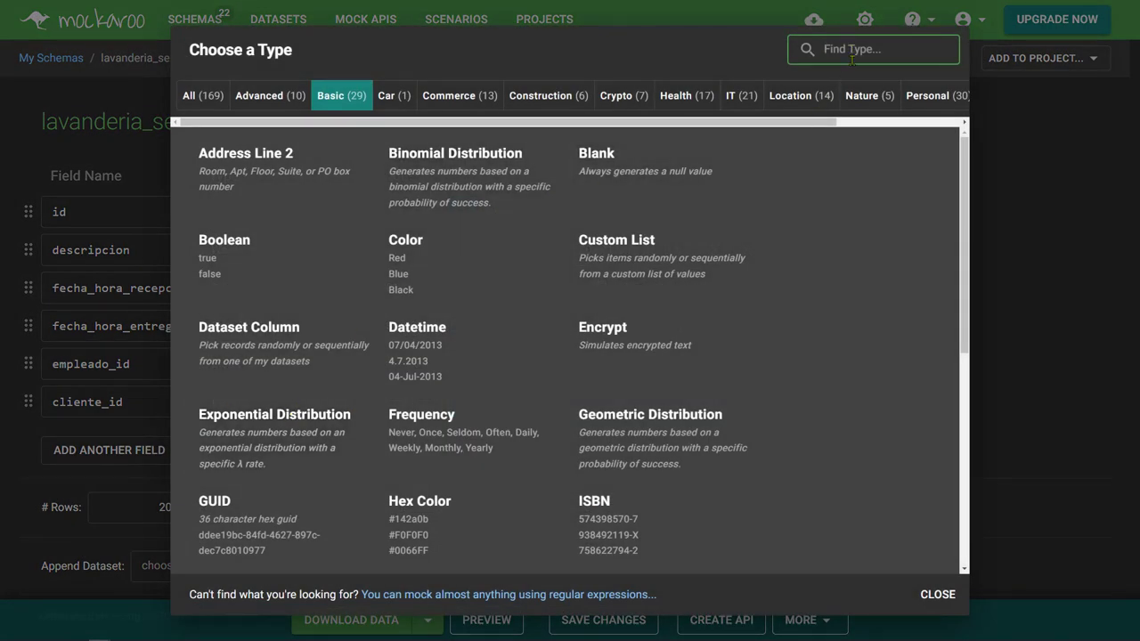
pyautogui.write('sequ')
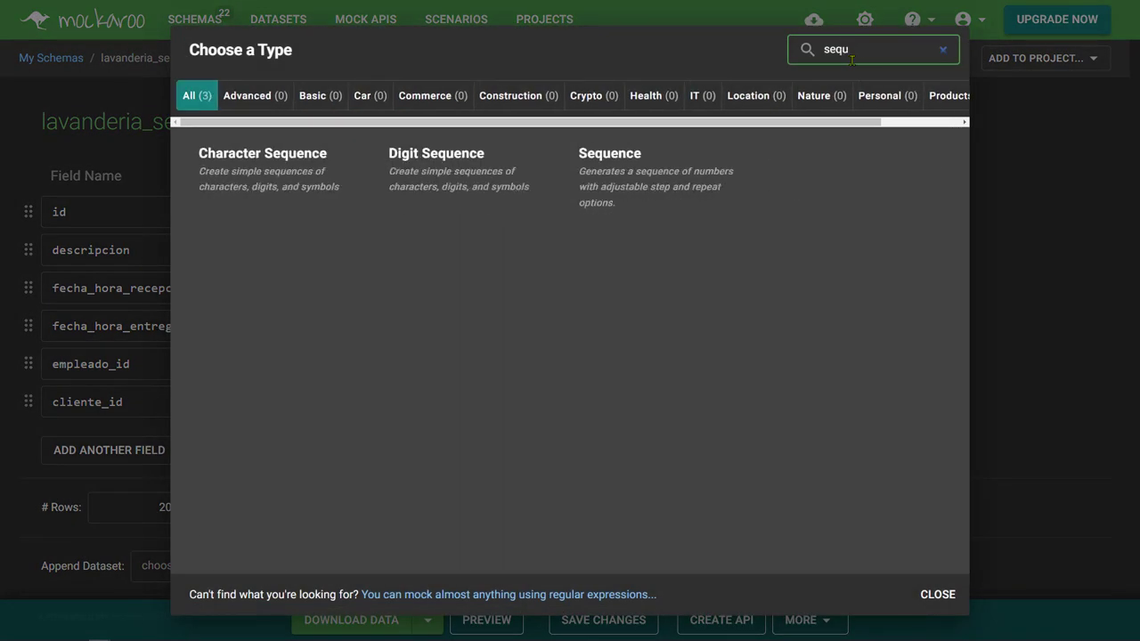
pyautogui.click(649, 181)
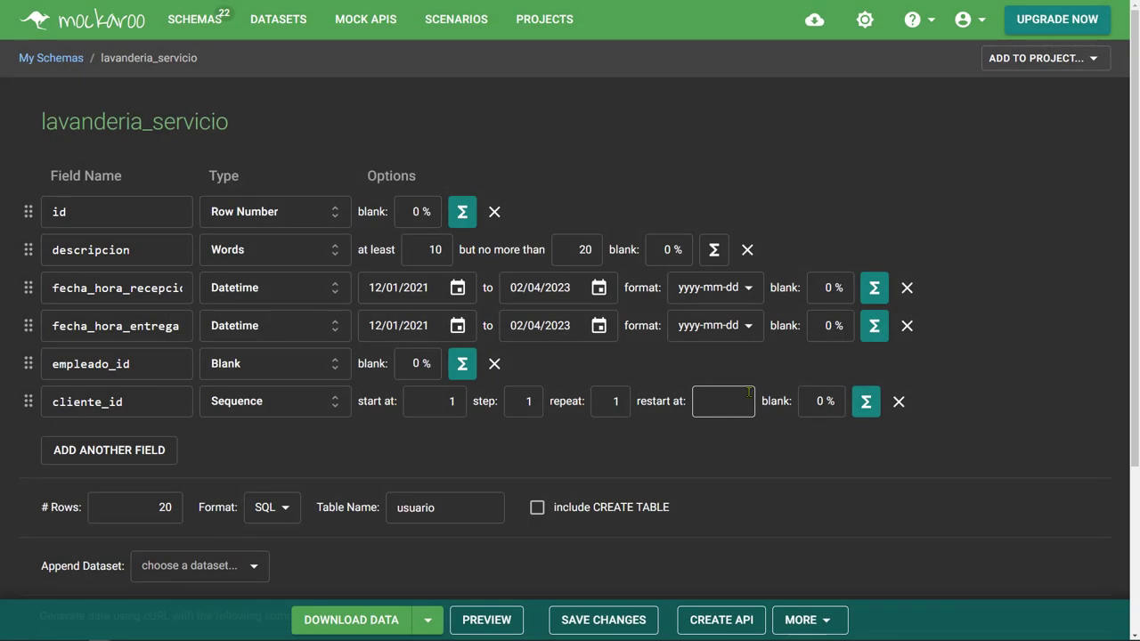
pyautogui.click(418, 401)
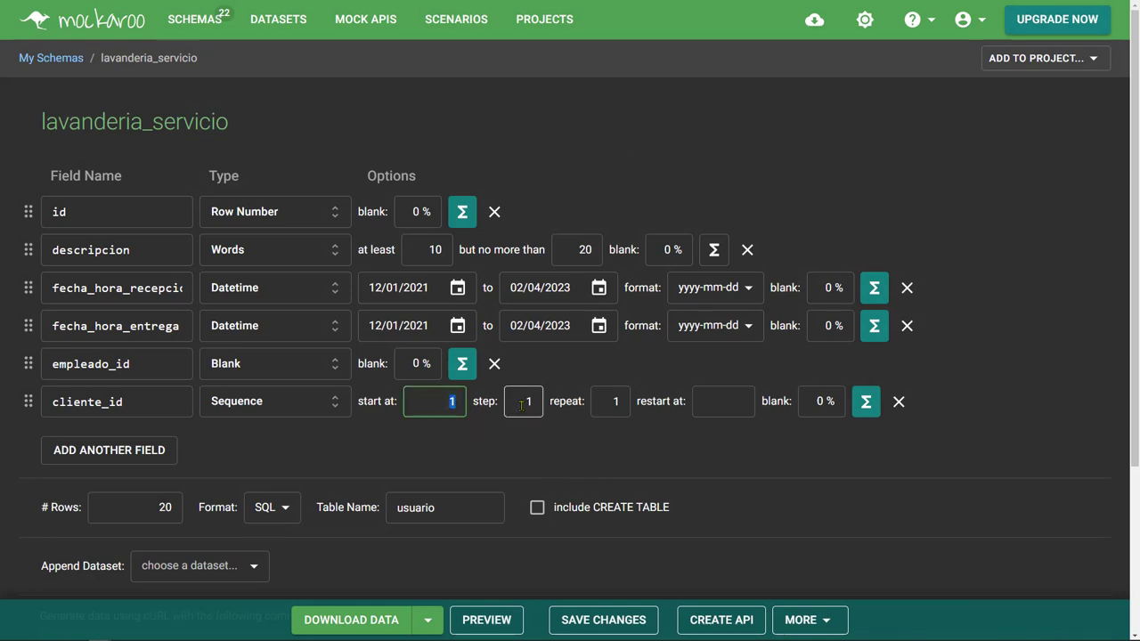
pyautogui.press('Tab')
pyautogui.press('Tab')
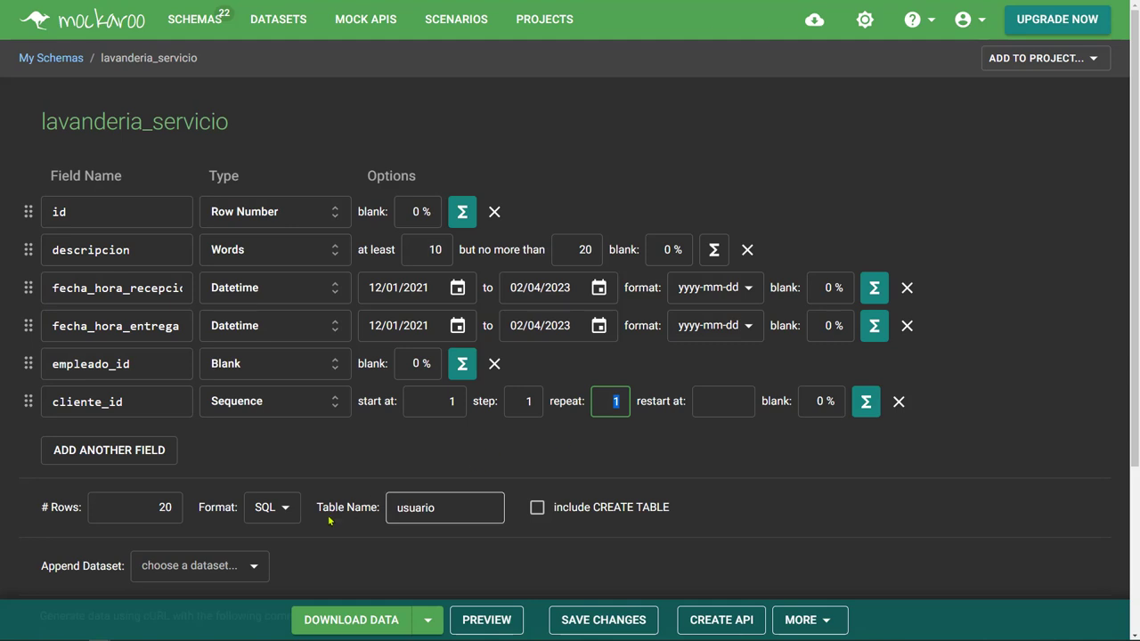
# Step: Set the number of rows to generate to 1000
pyautogui.doubleClick(113, 505)
pyautogui.write('1000')
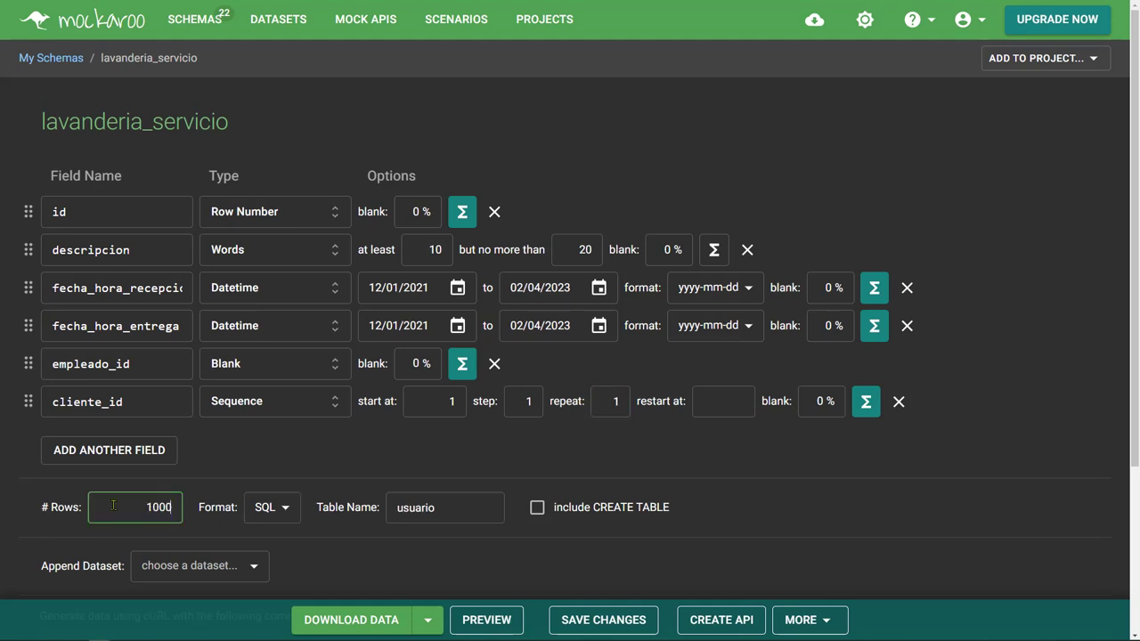
pyautogui.press('BackSpace')
pyautogui.write('1')
pyautogui.scroll(-1, 187, 496)
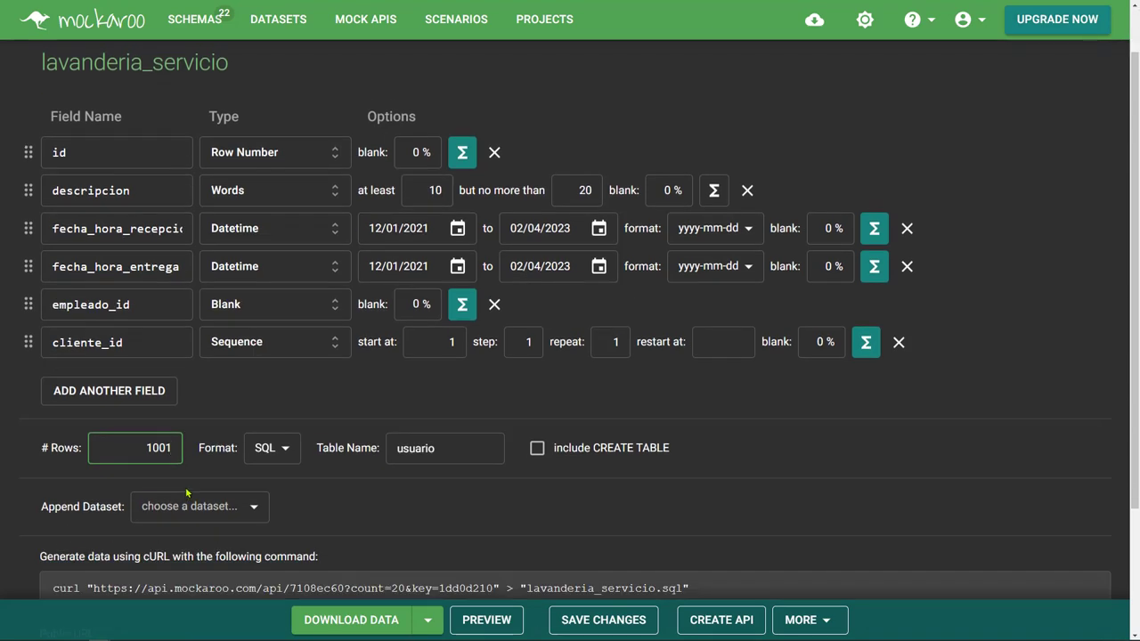
pyautogui.hotkey('ctrl', 'a')
pyautogui.write('1000')
pyautogui.press('Tab')
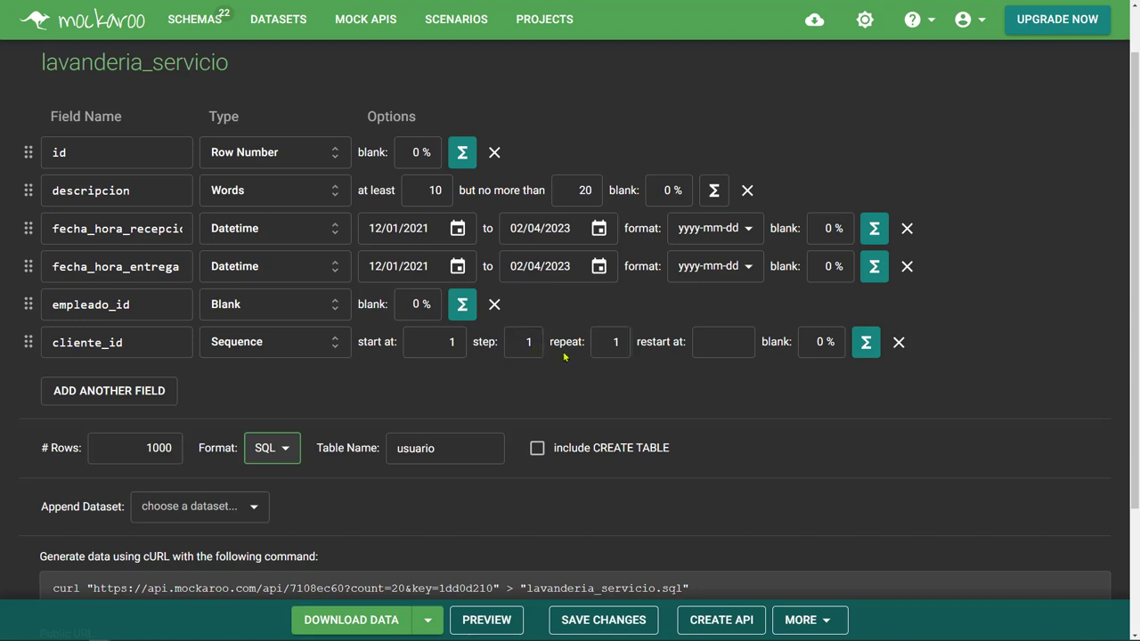
# Step: Set the cliente_id sequence to repeat 1000 and restart at 20
pyautogui.doubleClick(623, 346)
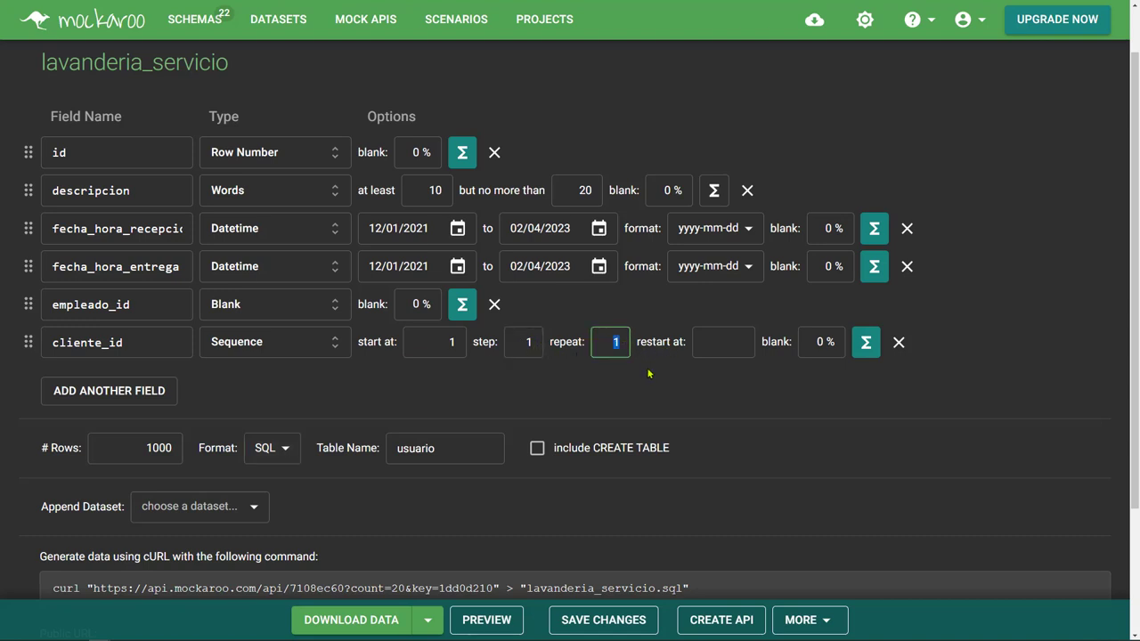
pyautogui.write('1000')
pyautogui.press('Tab')
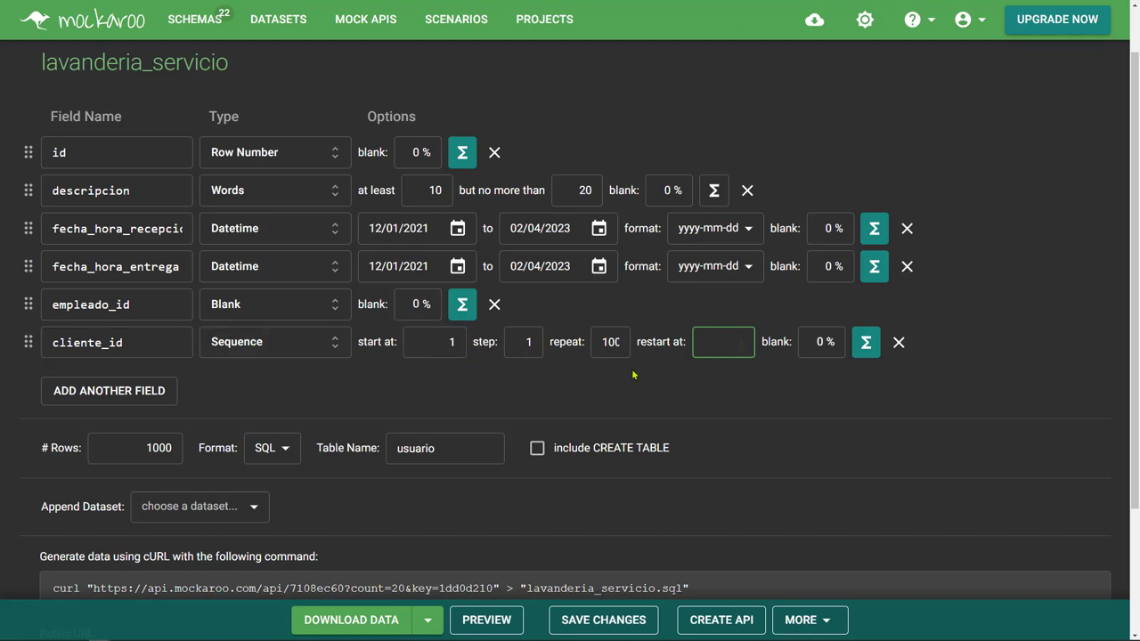
pyautogui.write('20')
pyautogui.click(435, 342)
pyautogui.click(626, 411)
# Step: Add another field to the schema and name it direccion_id
pyautogui.click(76, 390)
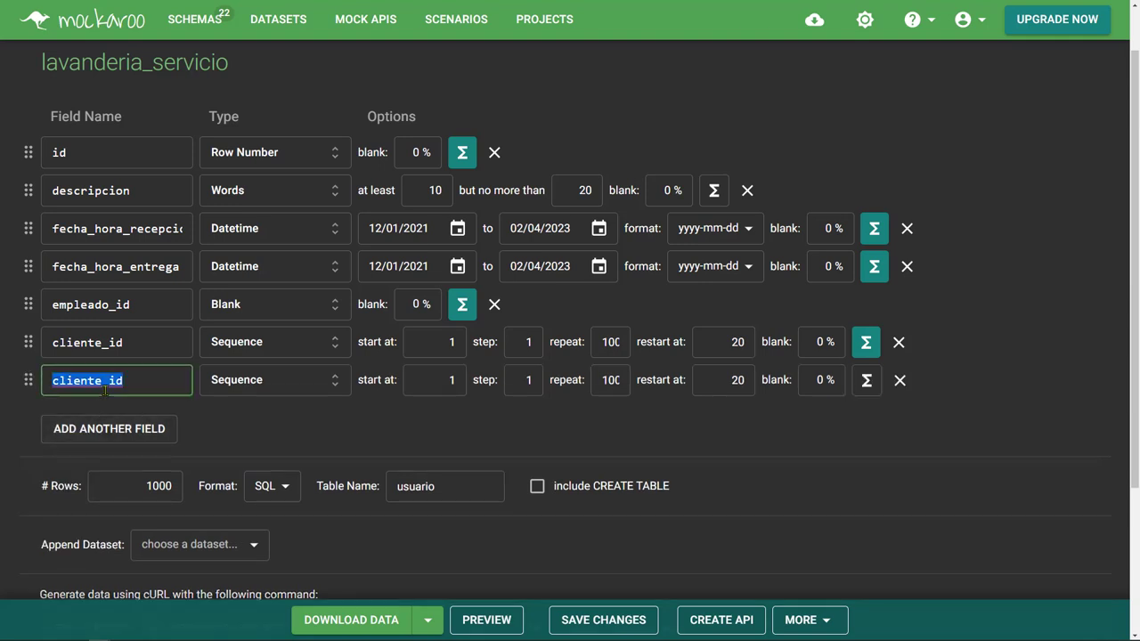
pyautogui.write('direccio')
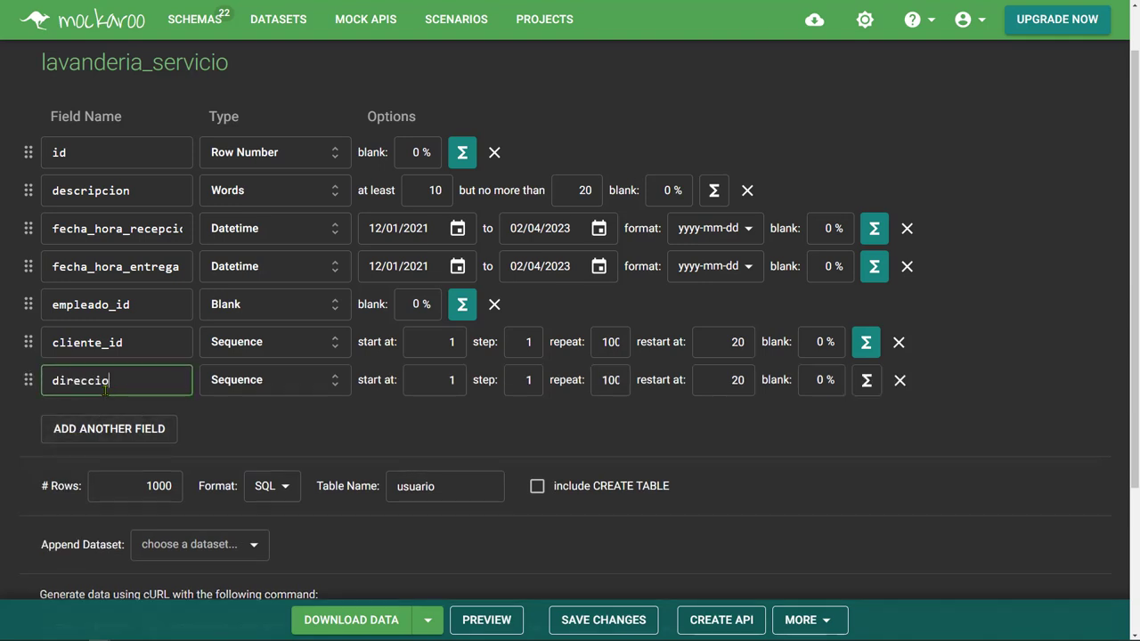
pyautogui.write('n_id')
pyautogui.press('Tab')
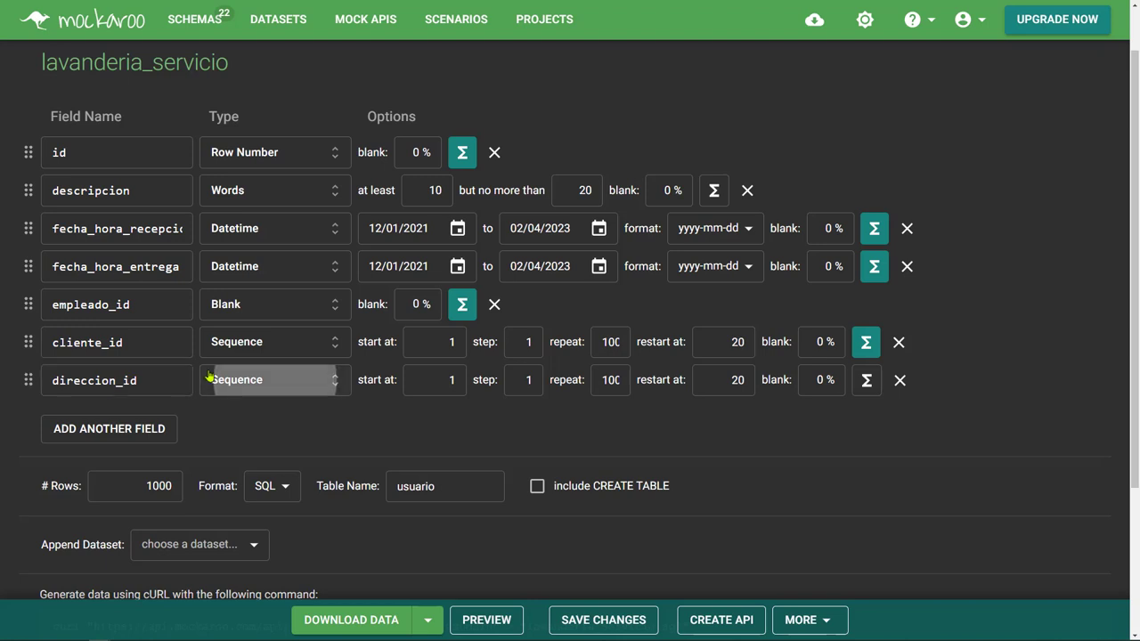
pyautogui.click(171, 354)
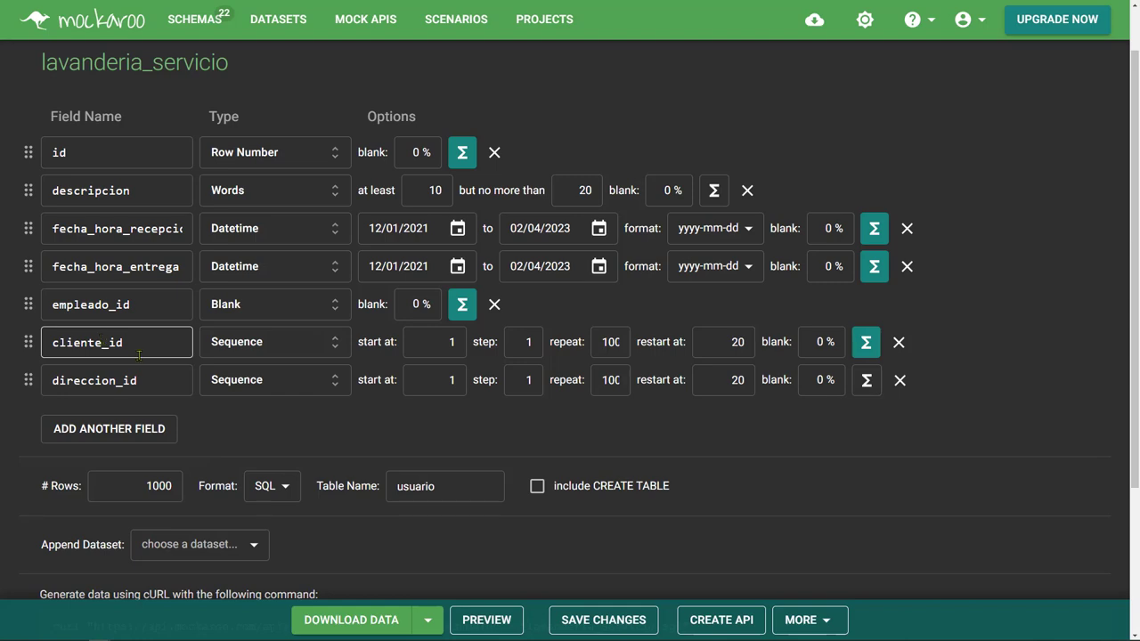
# Step: Assign the Blank type from the basic data types to the direccion_id field
pyautogui.click(265, 380)
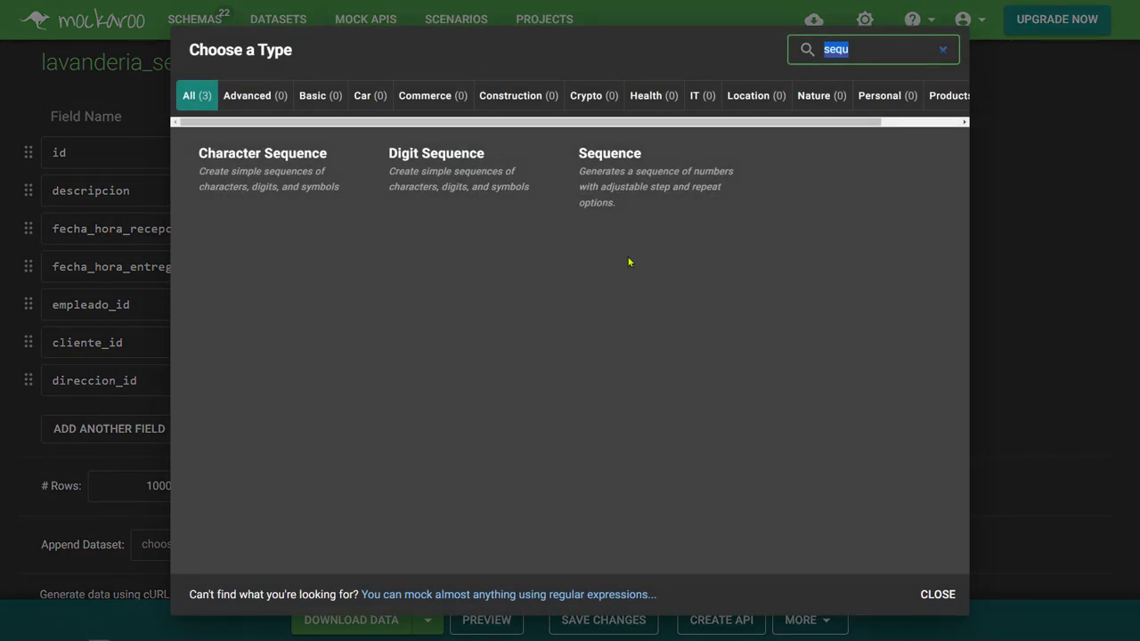
pyautogui.click(301, 94)
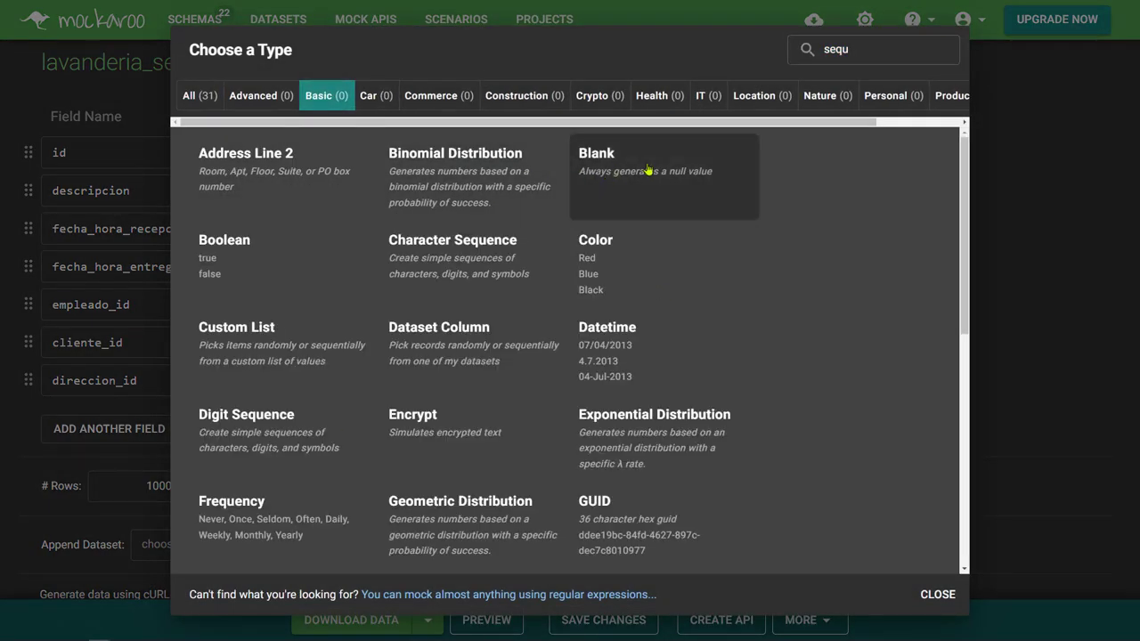
pyautogui.click(648, 170)
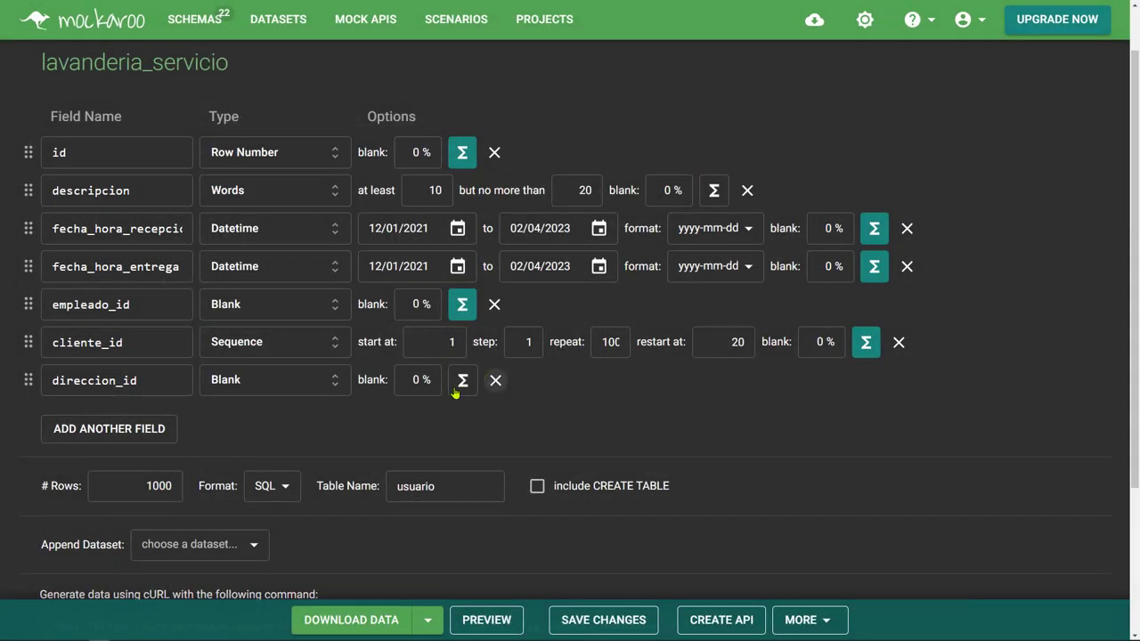
pyautogui.click(461, 380)
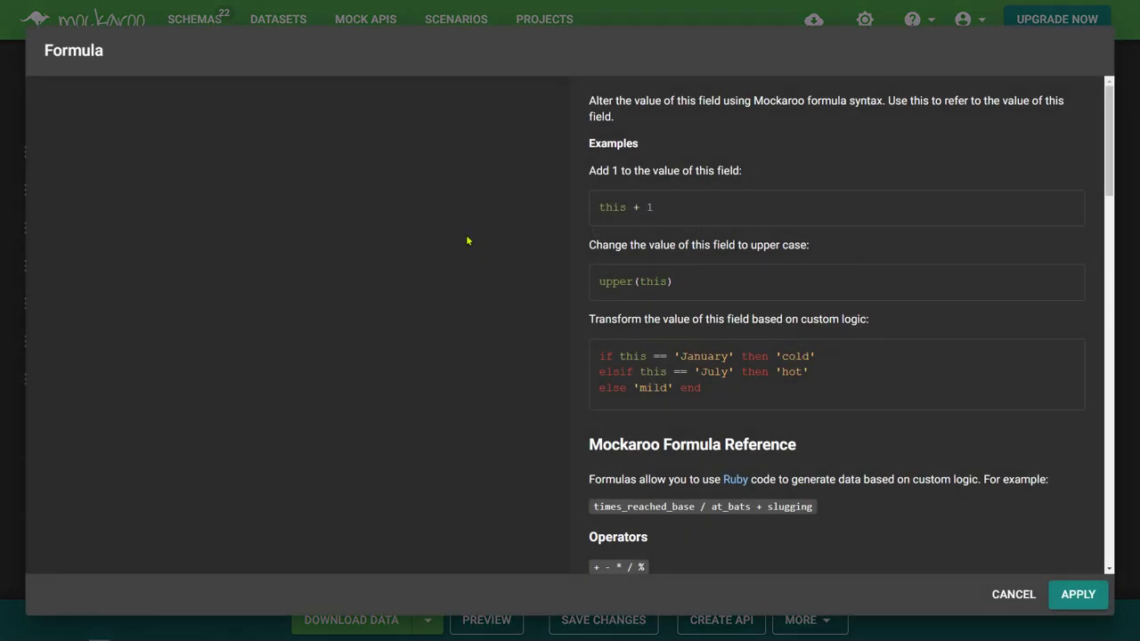
pyautogui.write("field('")
pyautogui.press('Escape')
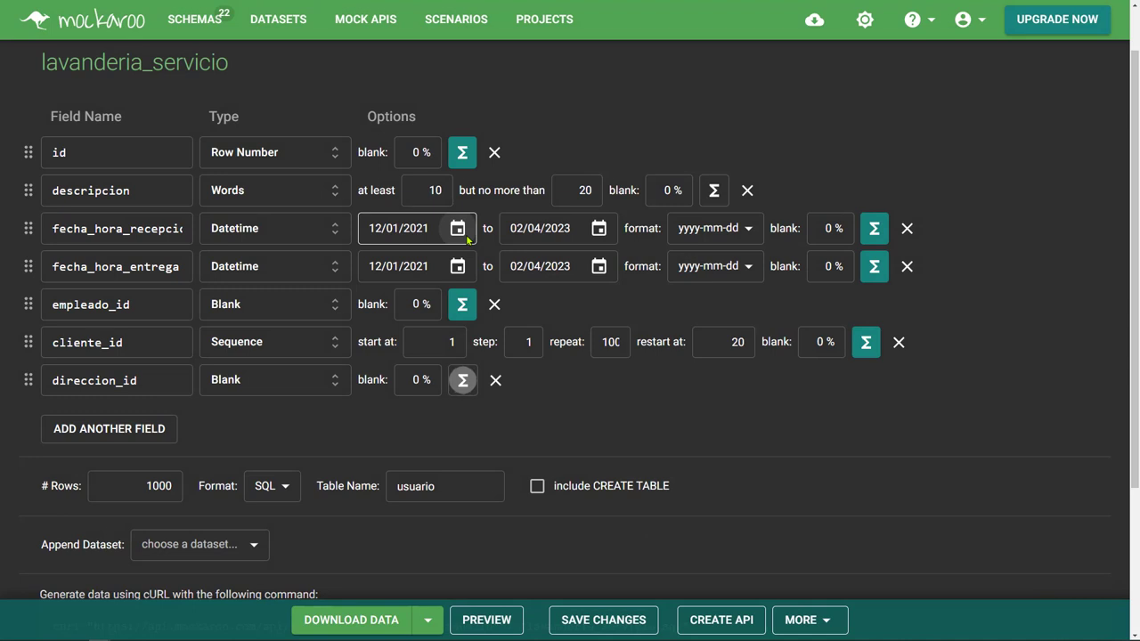
pyautogui.click(100, 381)
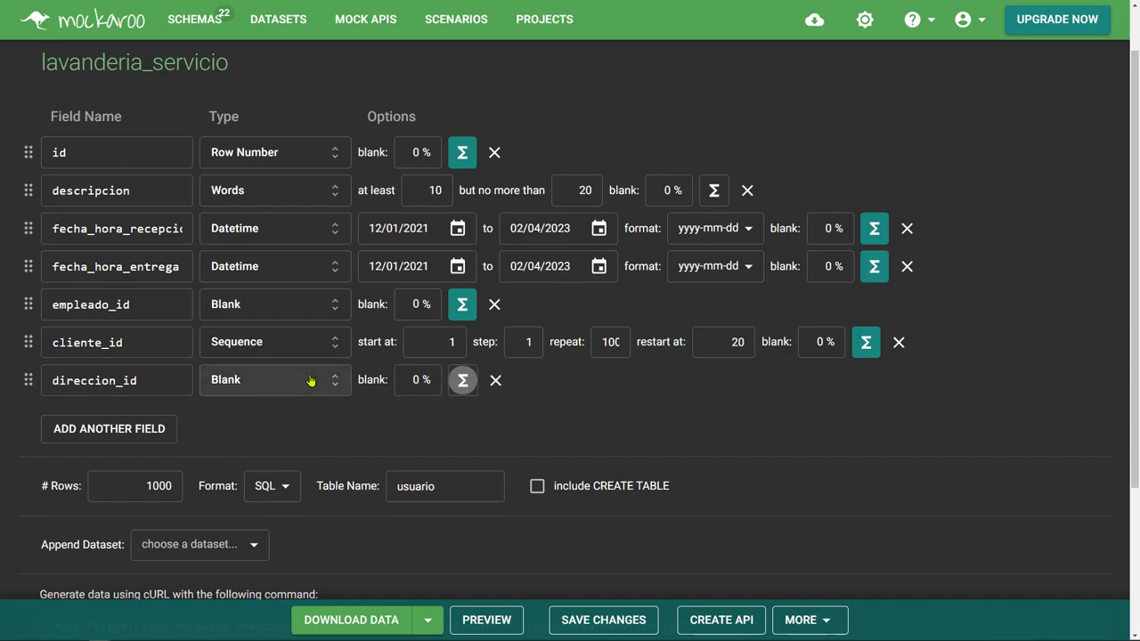
pyautogui.click(461, 381)
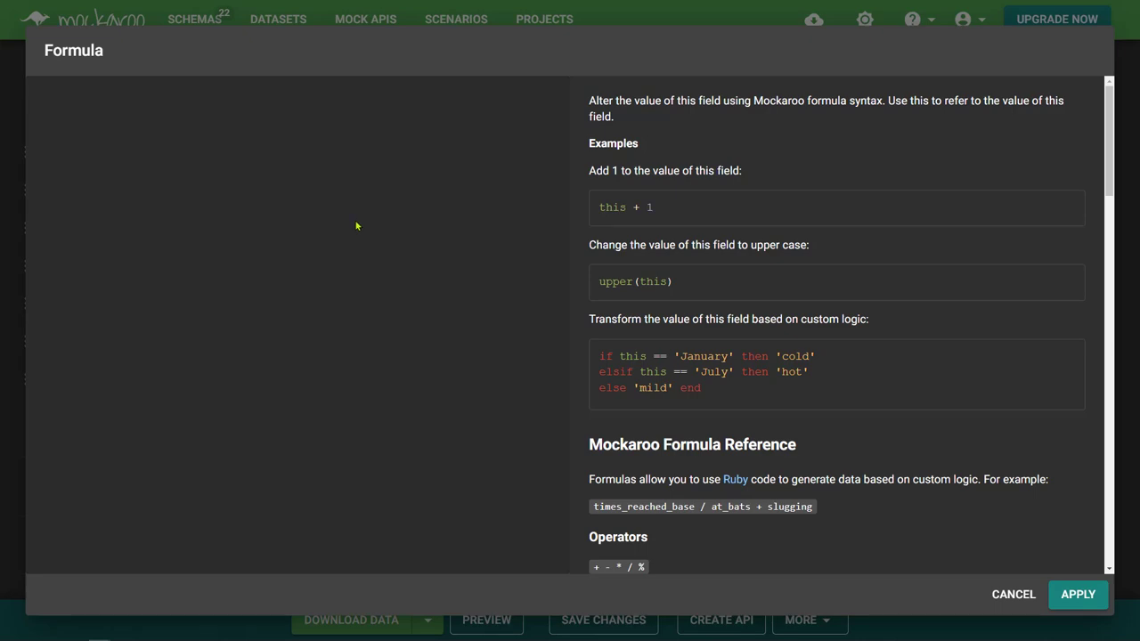
pyautogui.click(1078, 594)
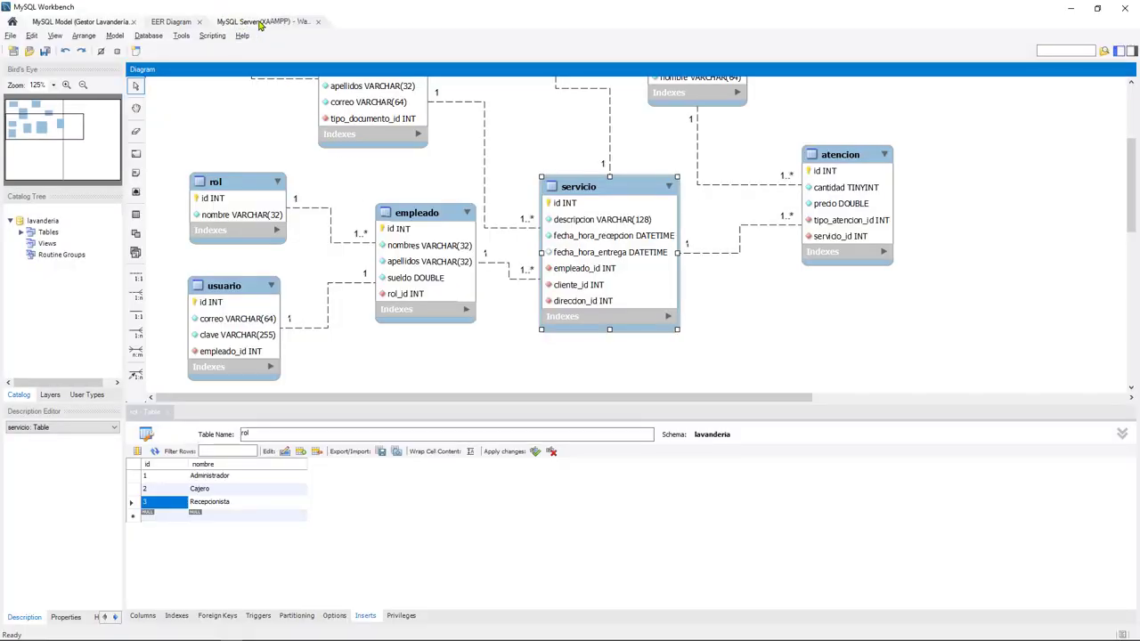
# Step: Query the rows of the lavanderia direccion table on the MySQL server connection to look up the existing direccion ids
pyautogui.click(260, 22)
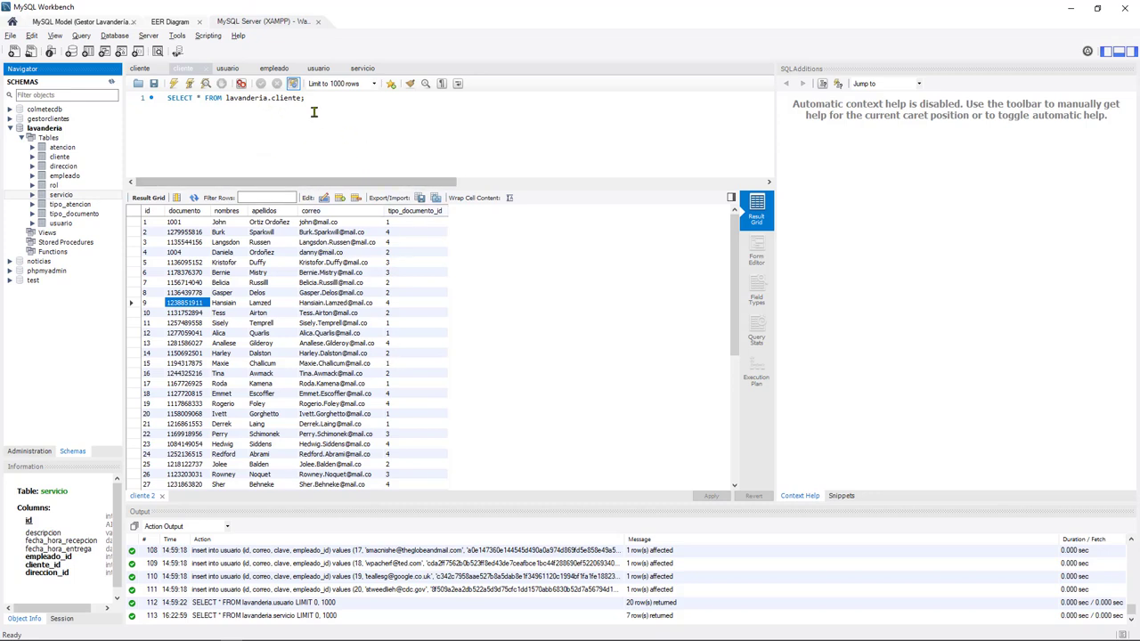
pyautogui.rightClick(70, 167)
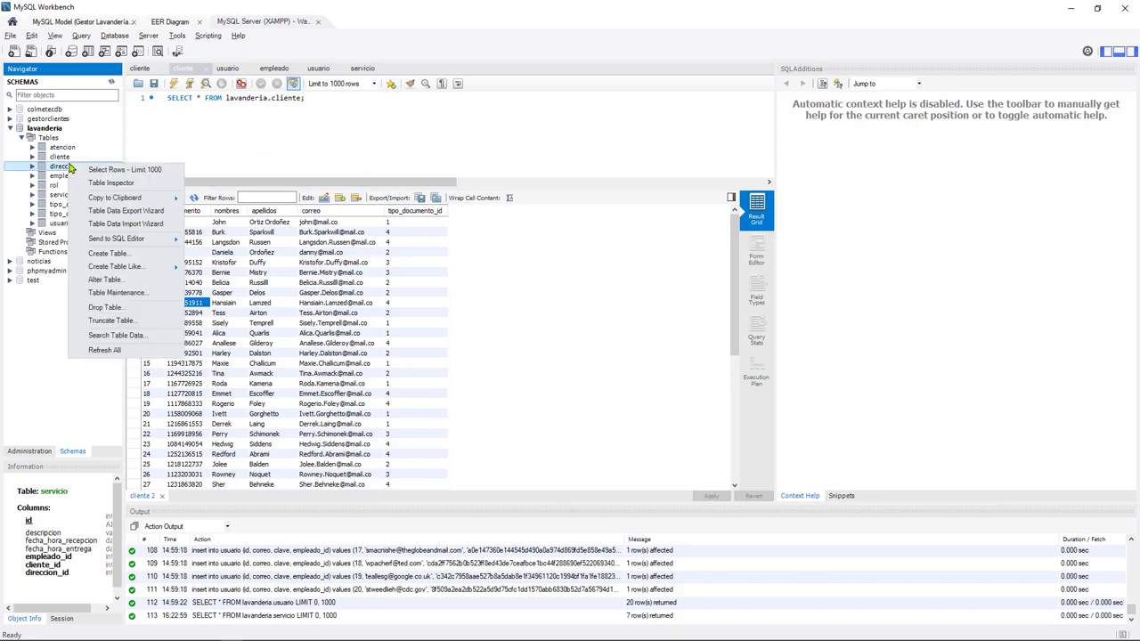
pyautogui.click(114, 168)
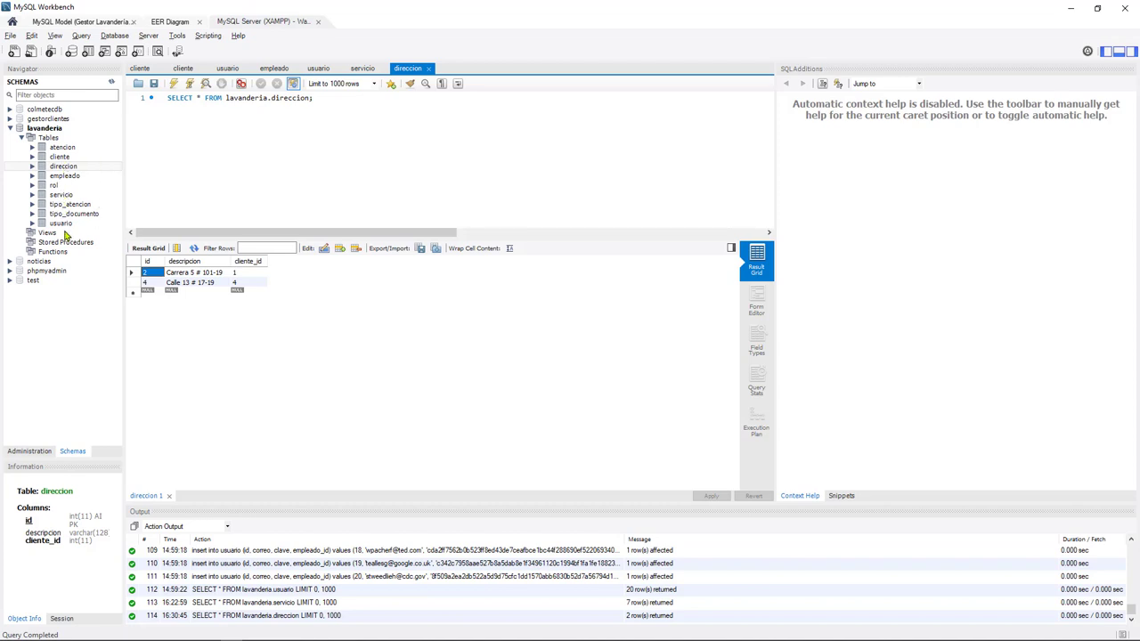
# Step: Switch to Mockaroo, set the direccion_id field's formula to 2 and save the schema changes
pyautogui.hotkey('alt', 'Tab')
pyautogui.click(463, 380)
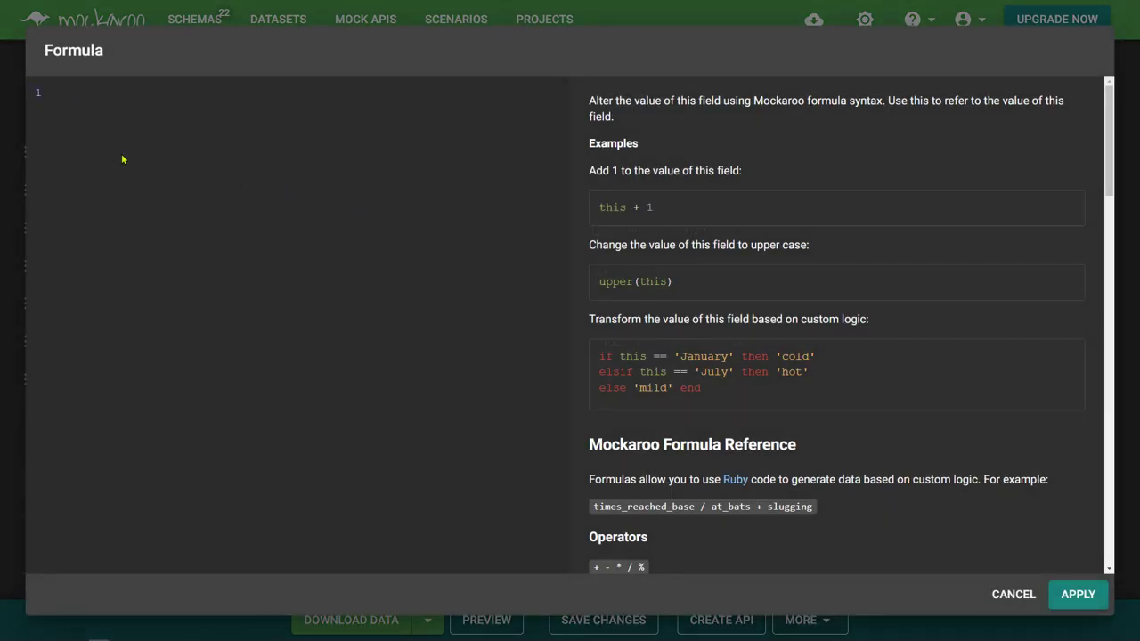
pyautogui.write('2')
pyautogui.click(1078, 594)
pyautogui.scroll(-3, 592, 485)
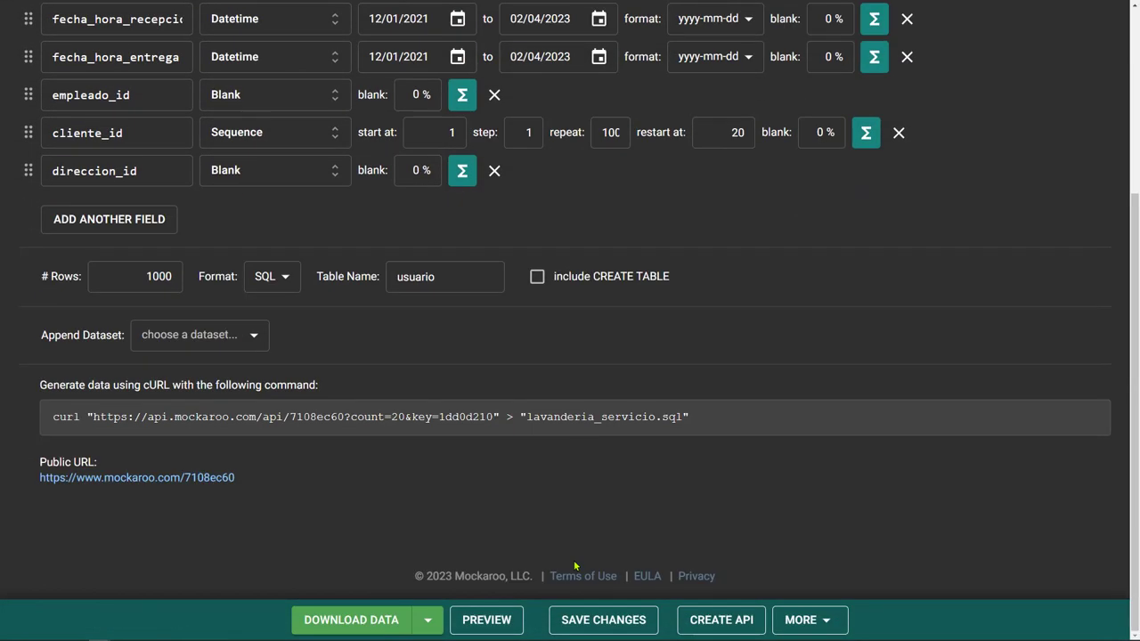
pyautogui.click(602, 617)
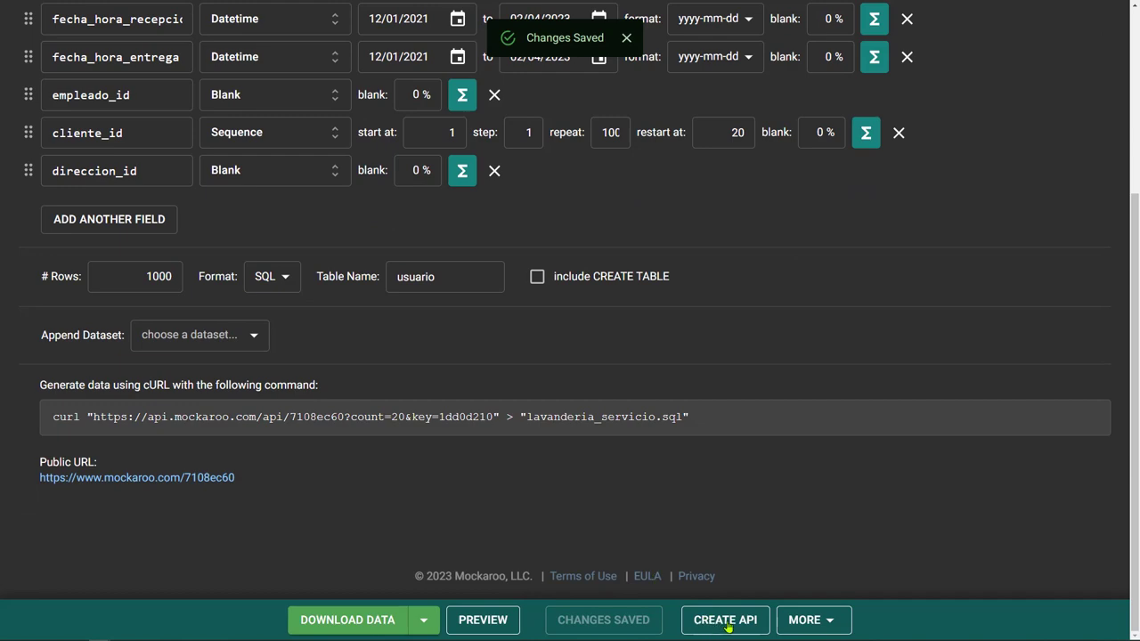
# Step: Preview the generated SQL inserts and examine the empleado_id, cliente_id and direccion_id values at the end of the rows
pyautogui.click(472, 618)
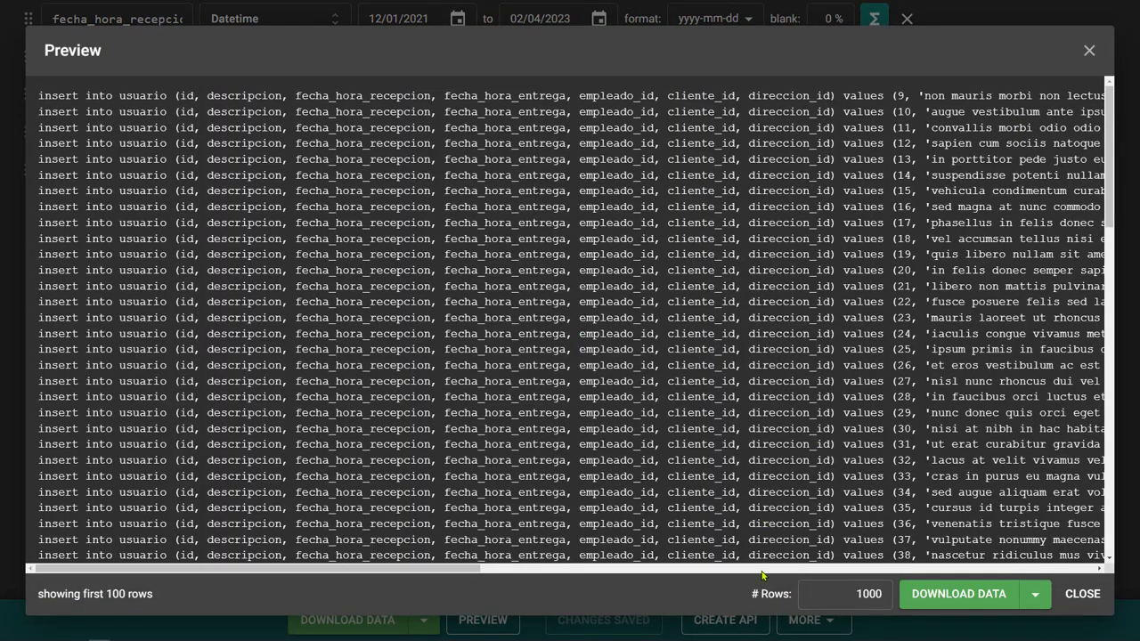
pyautogui.moveTo(409, 561); pyautogui.dragTo(416, 580)
pyautogui.scroll(-7, 535, 508)
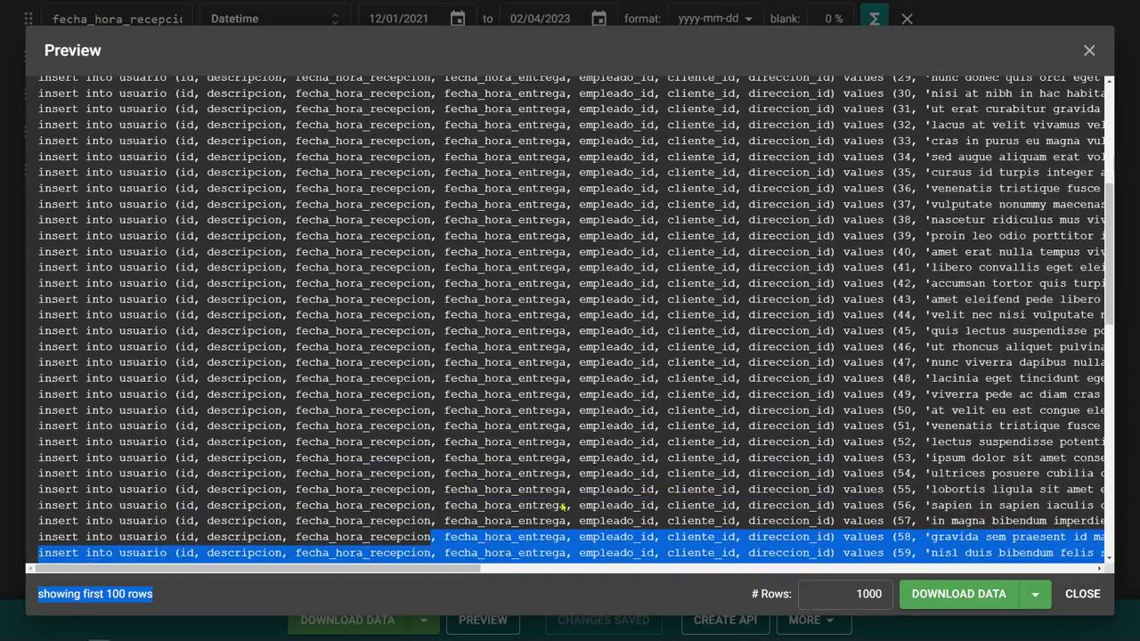
pyautogui.scroll(-5, 563, 505)
pyautogui.scroll(12, 701, 450)
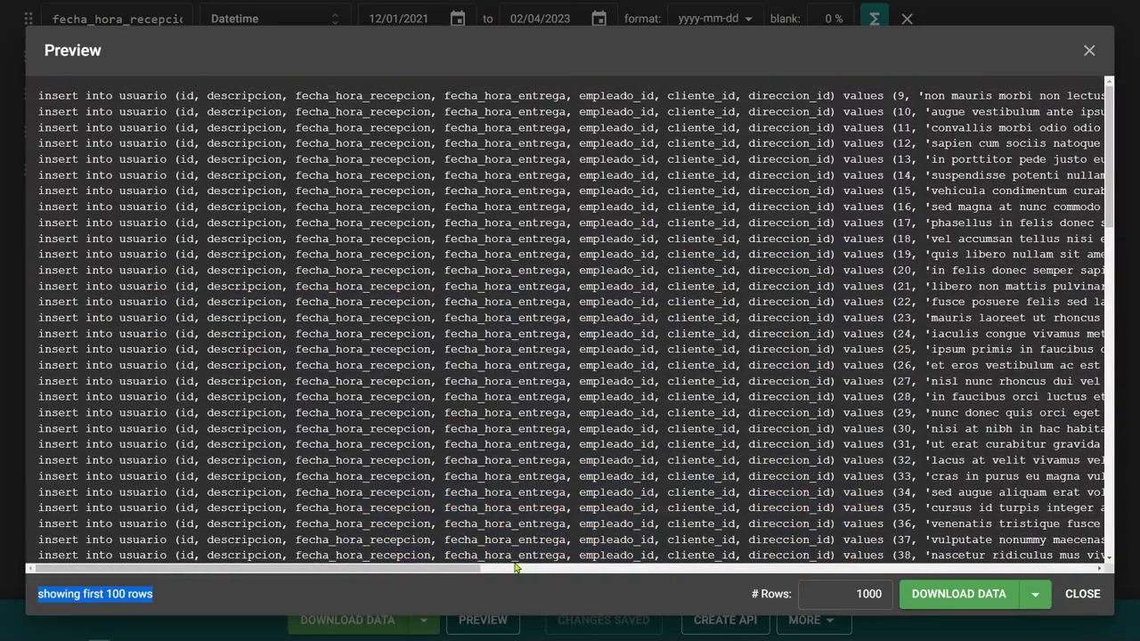
pyautogui.hscroll(4, 520, 569)
pyautogui.moveTo(522, 569); pyautogui.dragTo(1053, 565)
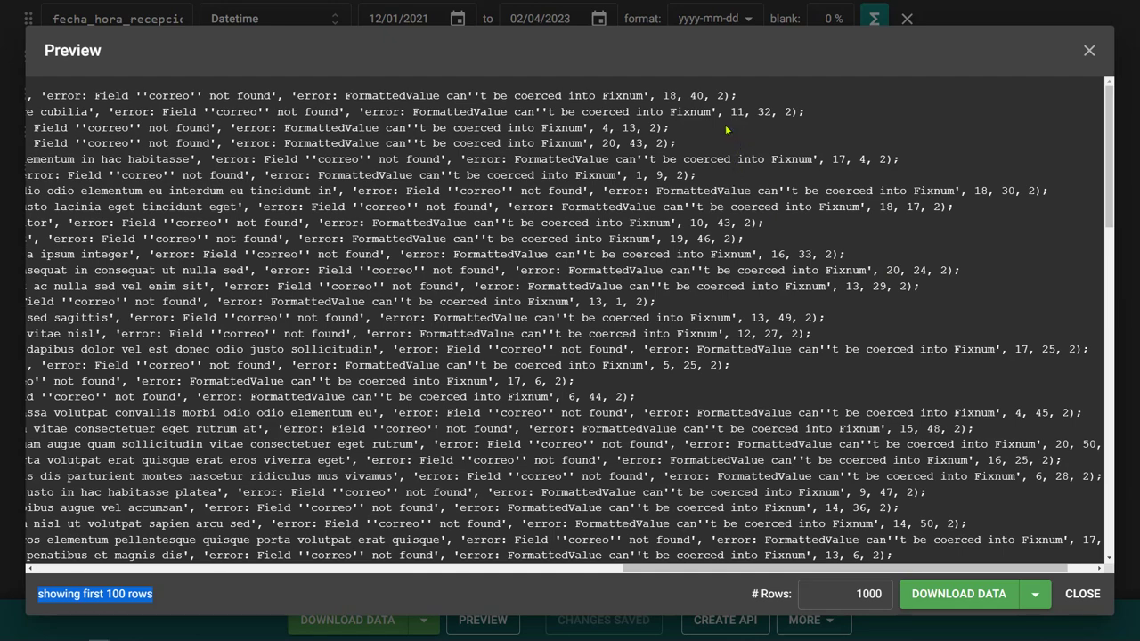
pyautogui.moveTo(824, 570); pyautogui.dragTo(919, 521)
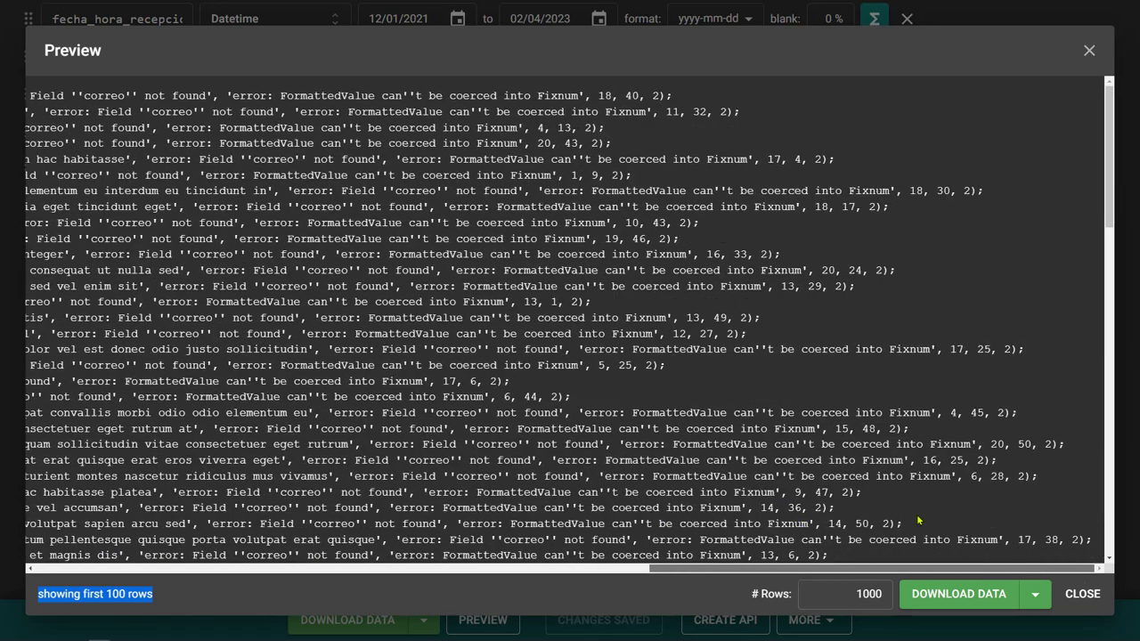
pyautogui.doubleClick(634, 95)
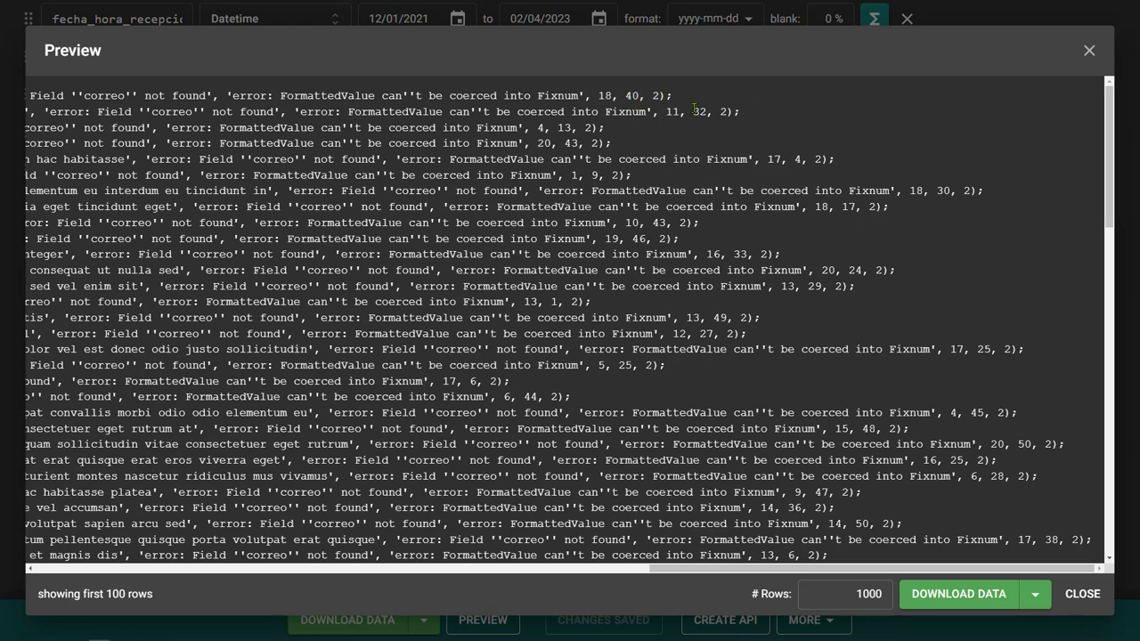
pyautogui.doubleClick(700, 112)
pyautogui.doubleClick(798, 159)
pyautogui.click(1081, 594)
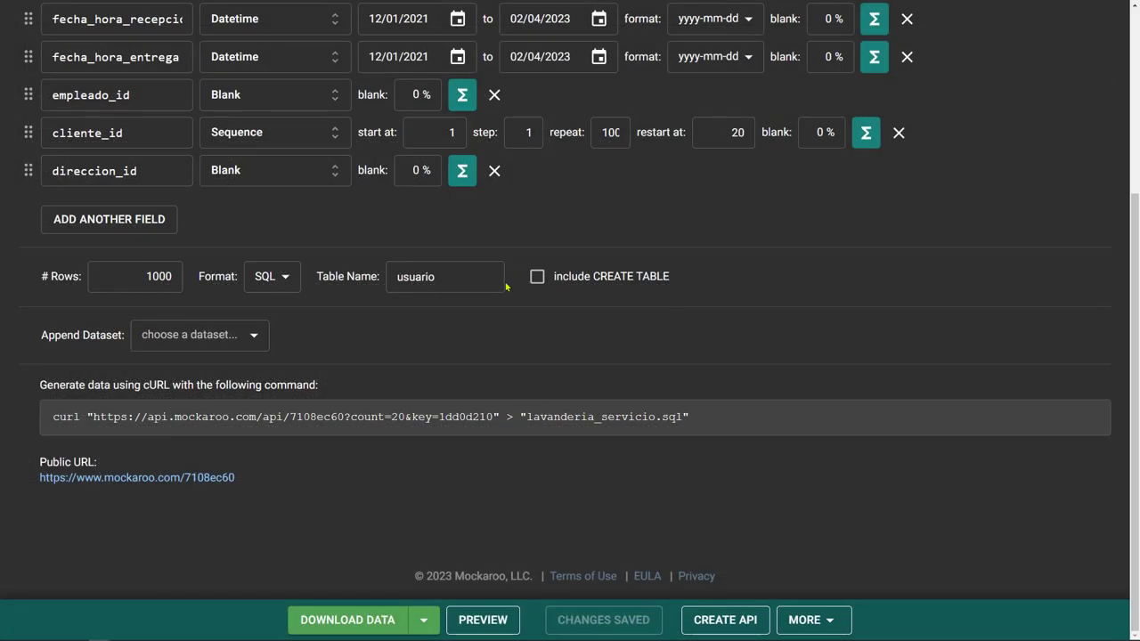
# Step: Remove the random(1, 50) formula from the cliente_id field and apply the empty formula
pyautogui.scroll(3, 861, 321)
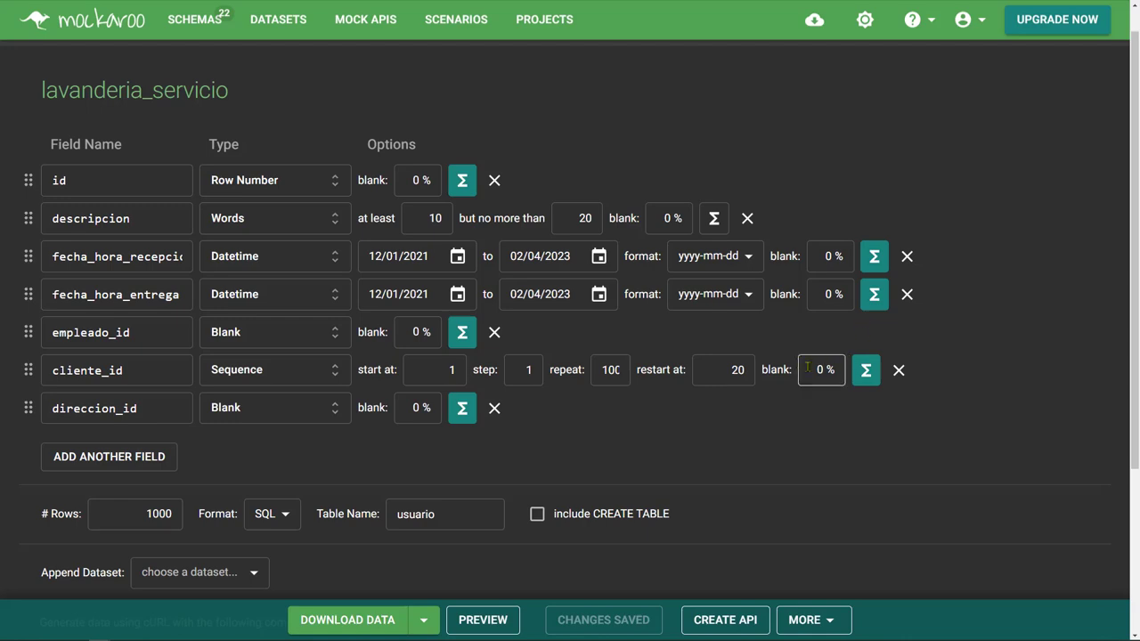
pyautogui.click(865, 370)
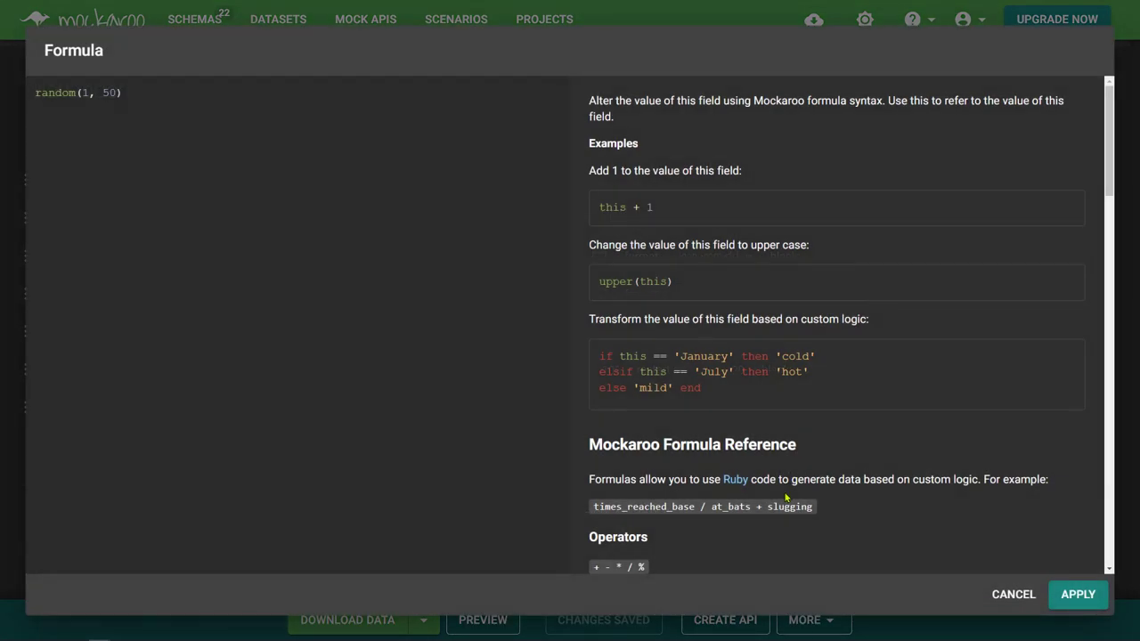
pyautogui.click(1015, 595)
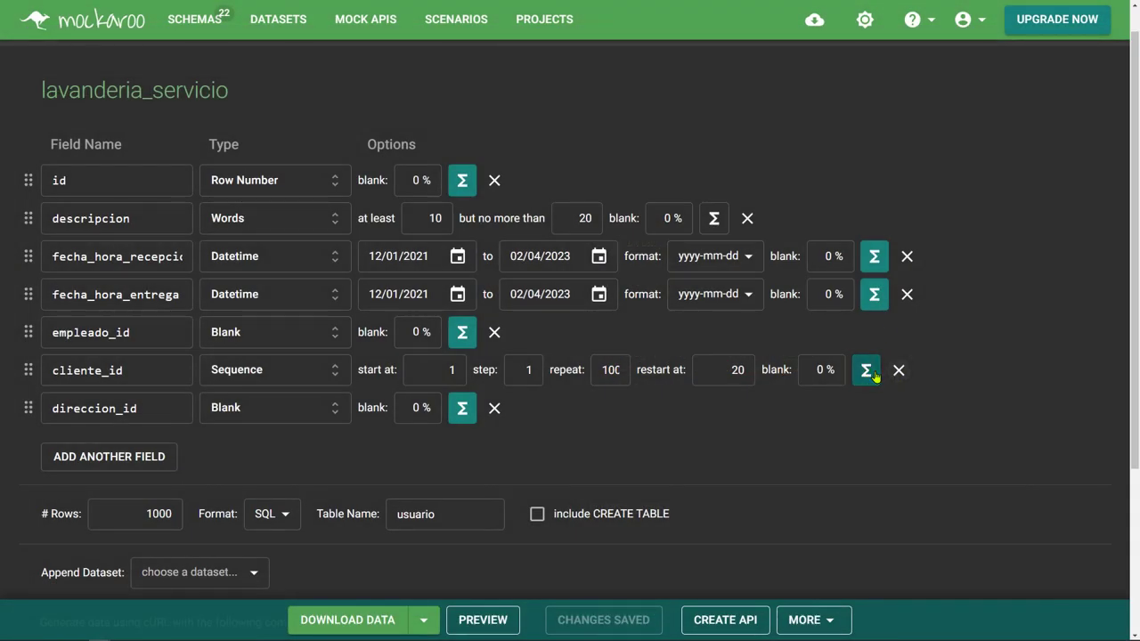
pyautogui.click(866, 372)
pyautogui.hotkey('ctrl', 'a')
pyautogui.press('BackSpace')
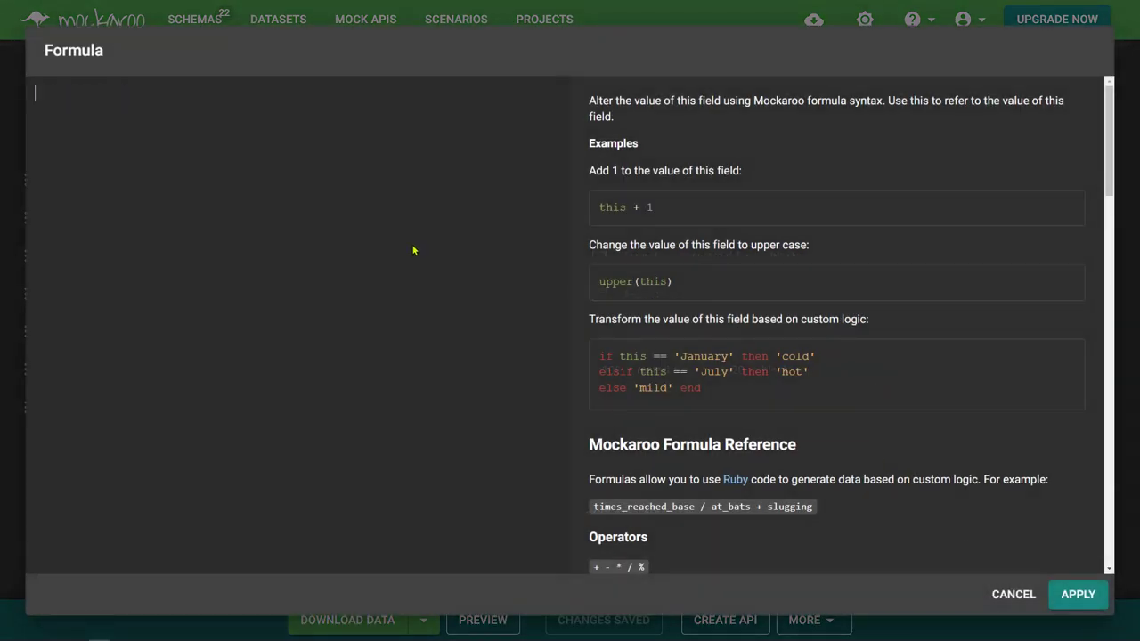
pyautogui.click(1081, 597)
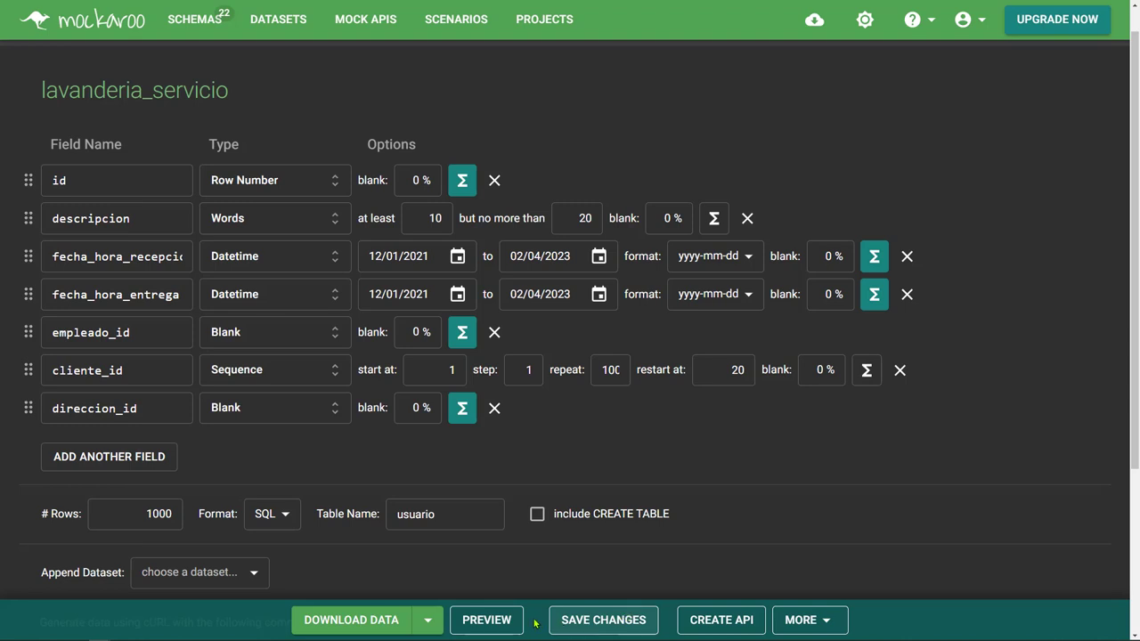
# Step: Preview the generated rows without the cliente_id formula and check how the cliente_id sequence values progress through the inserts
pyautogui.click(491, 618)
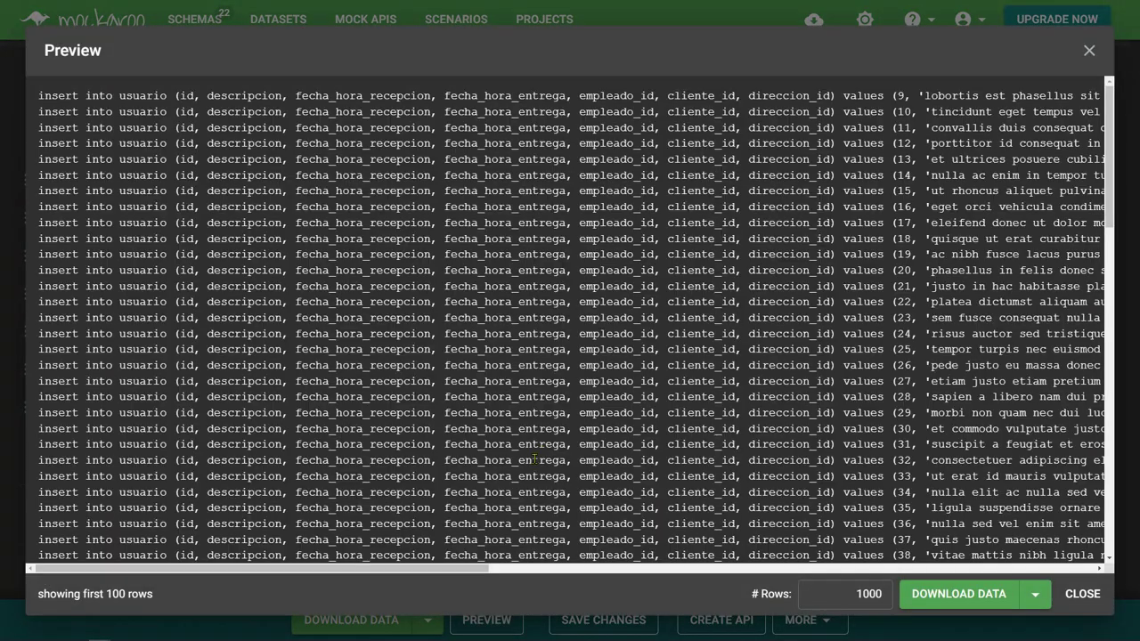
pyautogui.moveTo(326, 570); pyautogui.dragTo(914, 570)
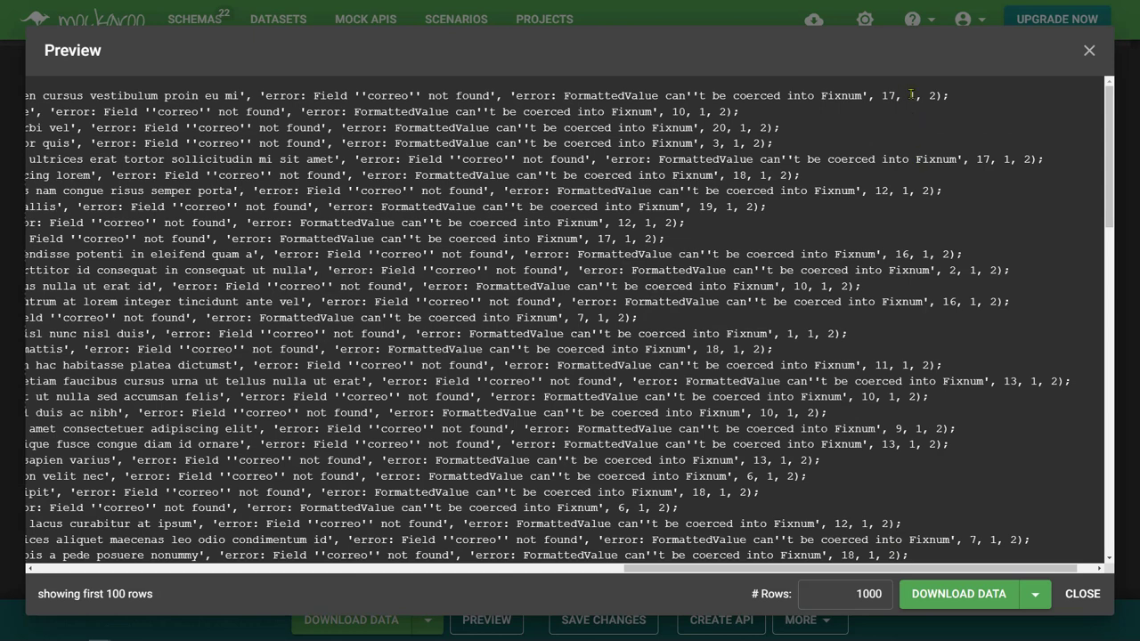
pyautogui.doubleClick(739, 127)
pyautogui.doubleClick(1005, 159)
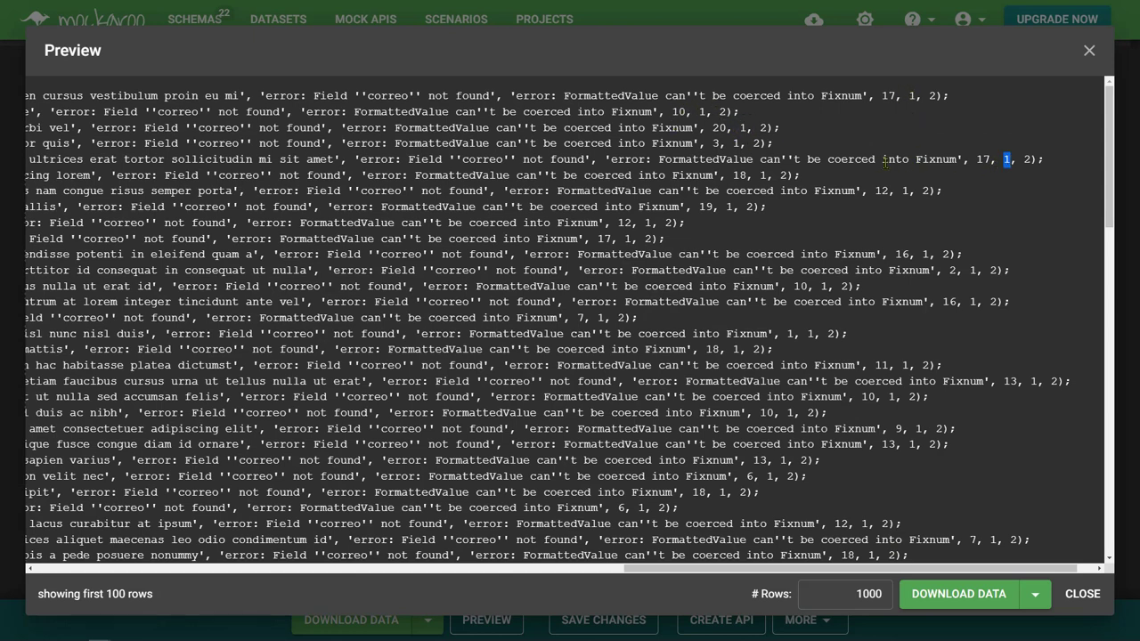
pyautogui.doubleClick(762, 174)
pyautogui.click(772, 127)
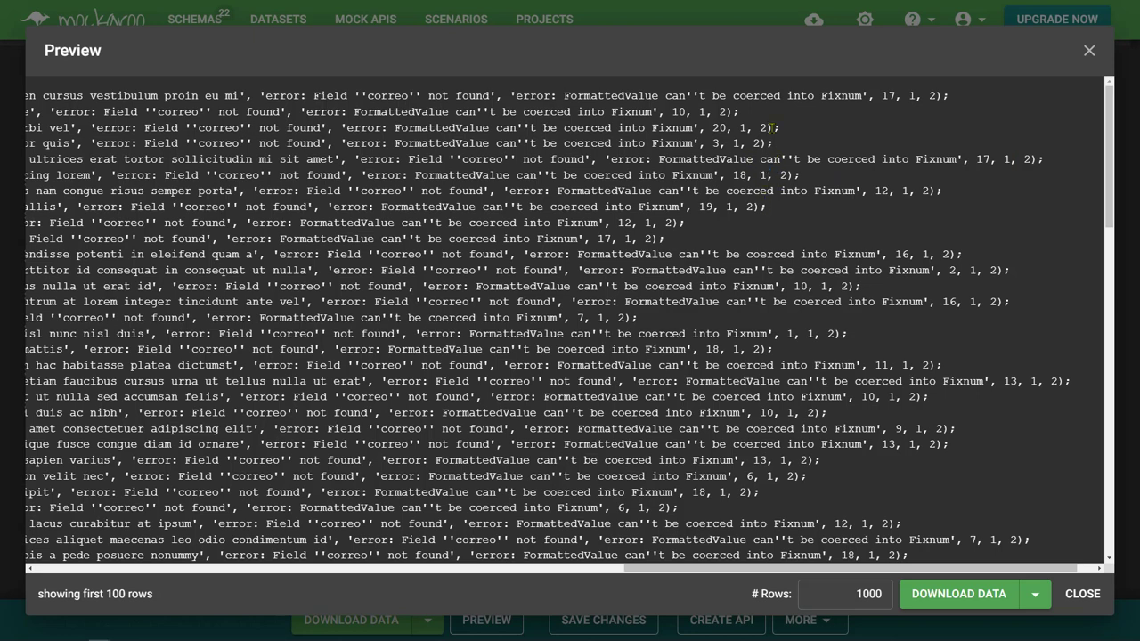
pyautogui.doubleClick(910, 96)
pyautogui.doubleClick(701, 111)
pyautogui.doubleClick(743, 127)
pyautogui.doubleClick(737, 142)
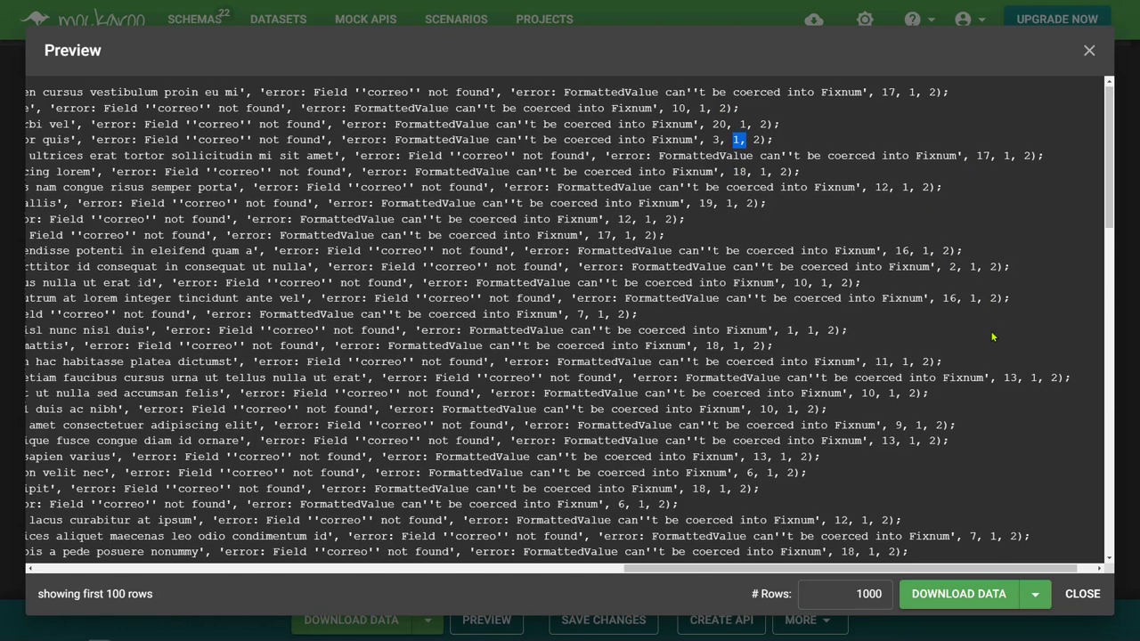
pyautogui.scroll(-2, 984, 325)
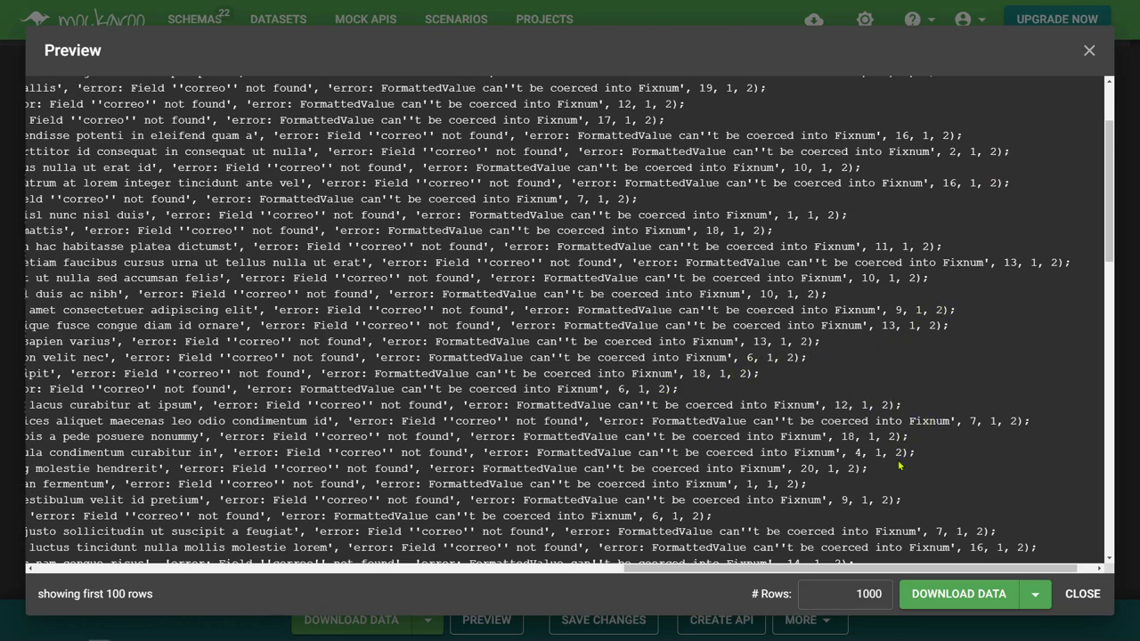
pyautogui.scroll(-6, 899, 465)
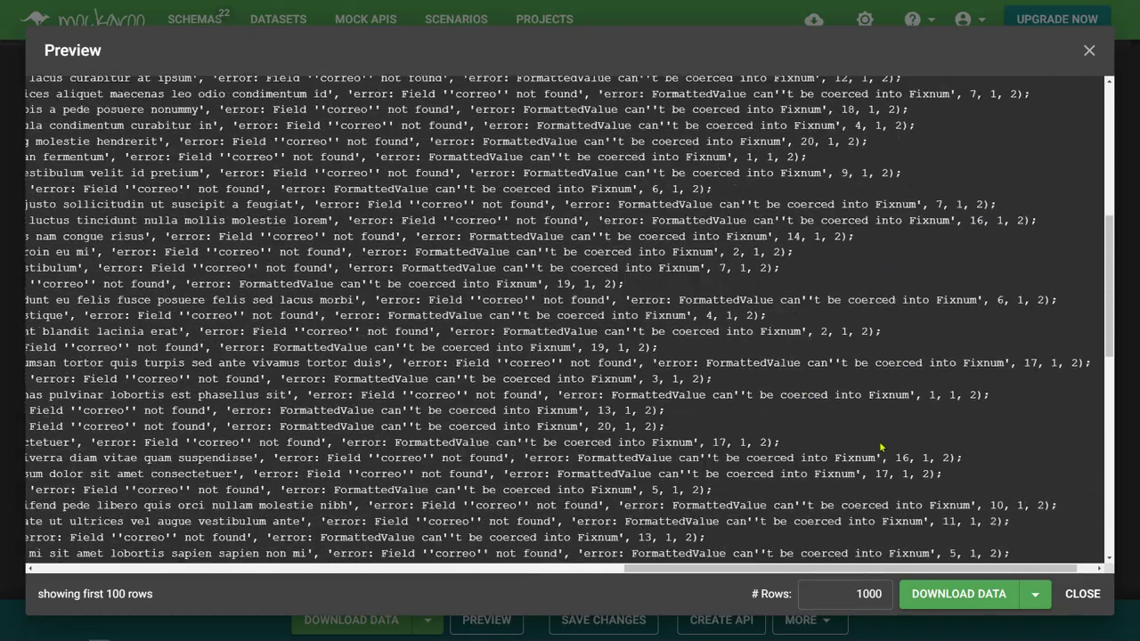
pyautogui.scroll(-10, 873, 432)
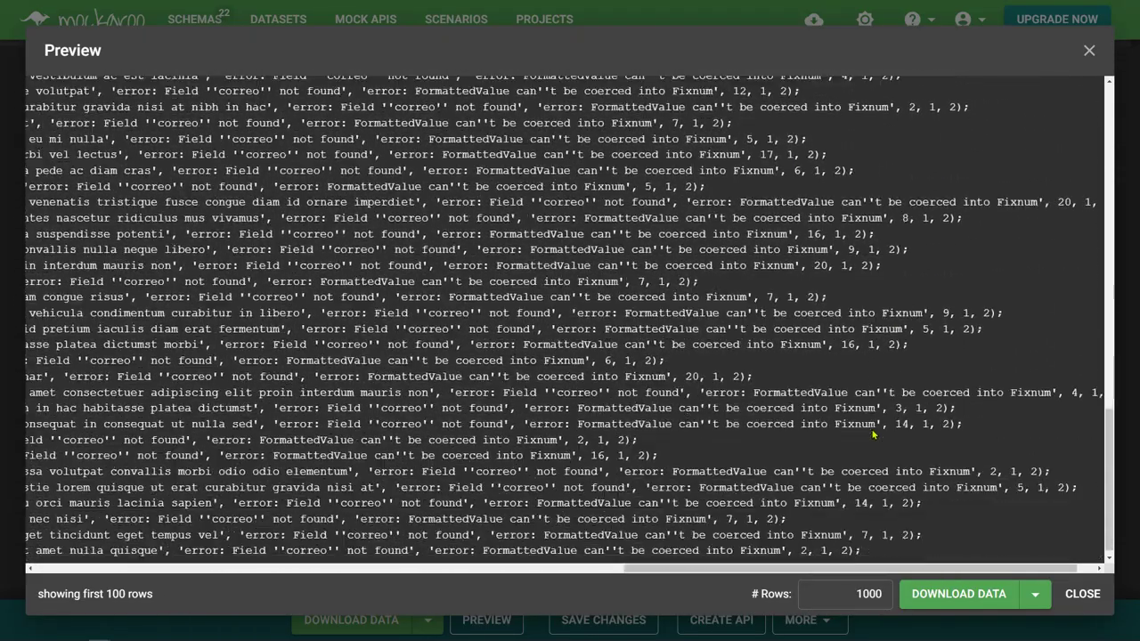
pyautogui.press('Escape')
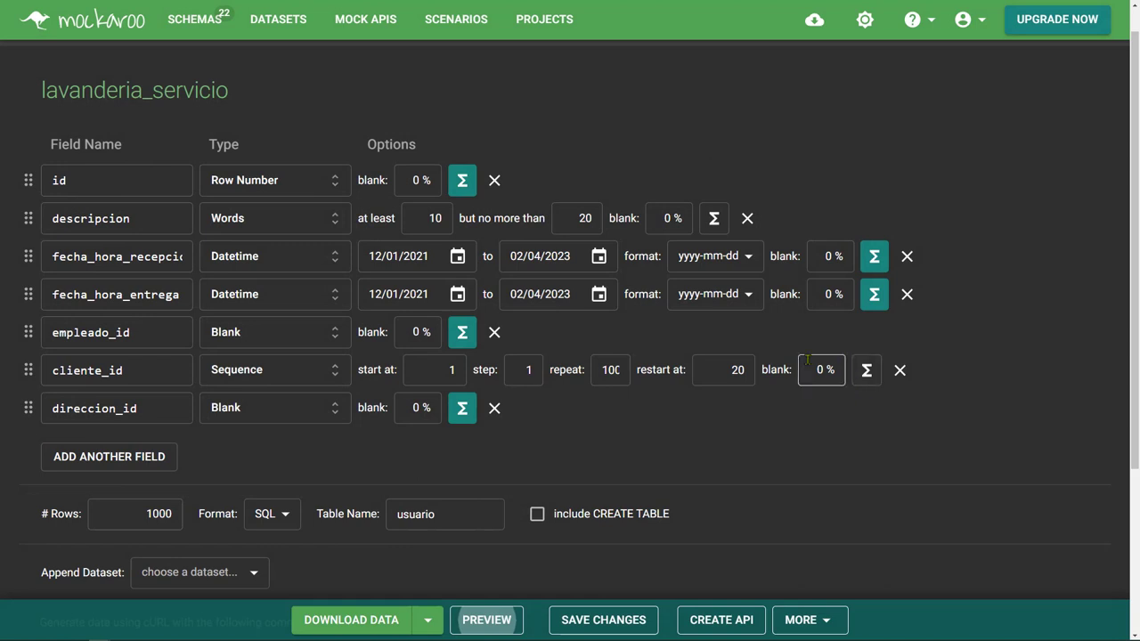
# Step: Set the cliente_id sequence to repeat 50
pyautogui.doubleClick(620, 373)
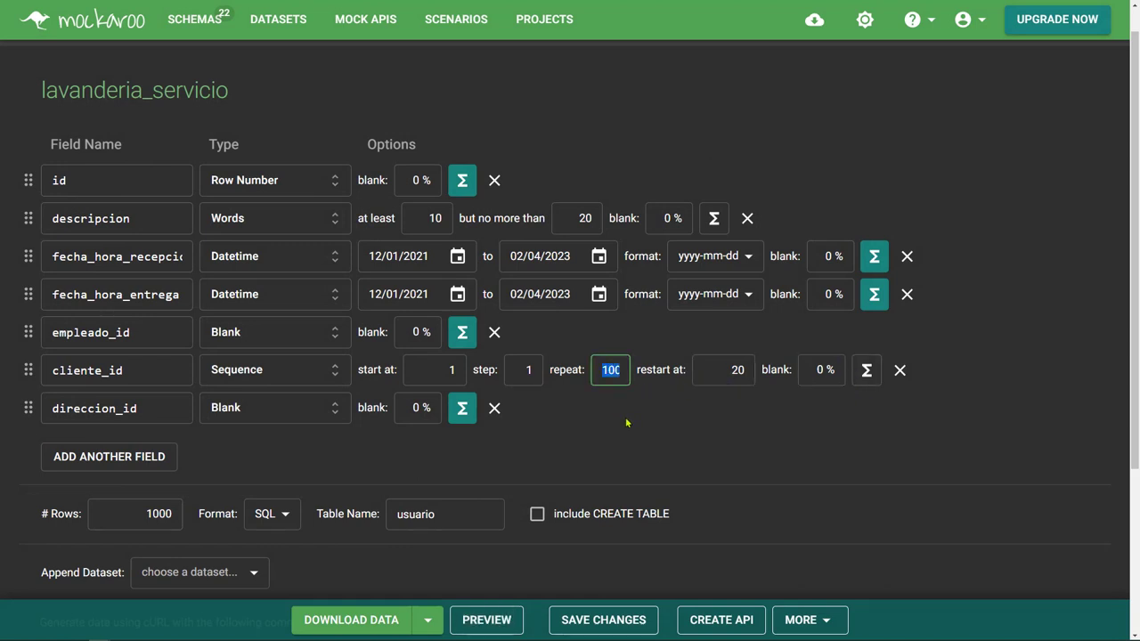
pyautogui.write('50')
pyautogui.press('Tab')
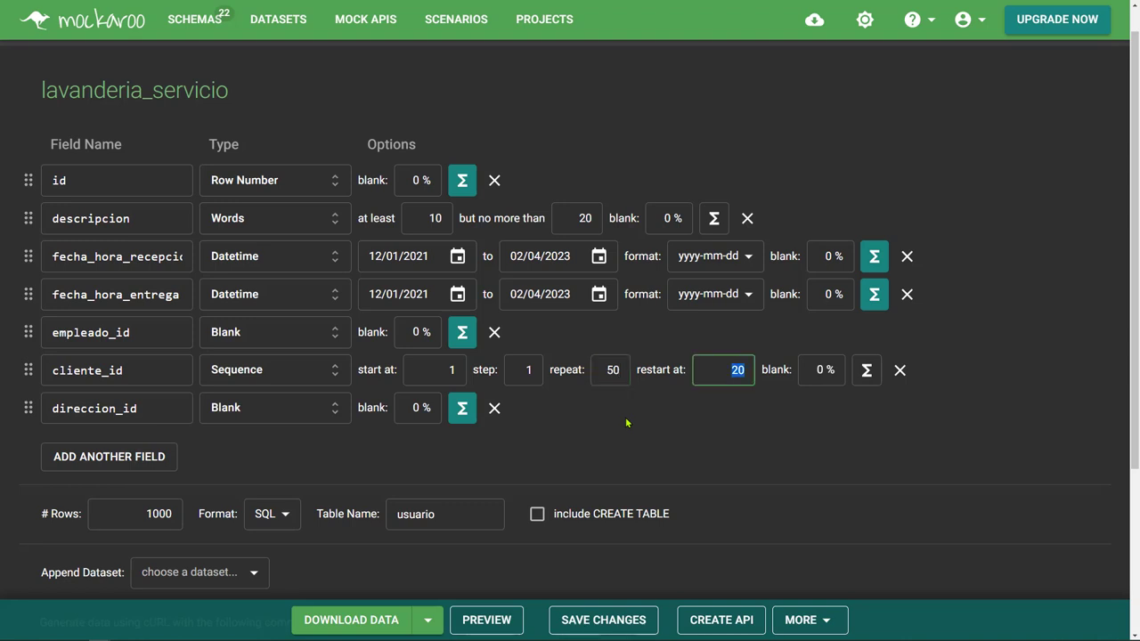
# Step: Check the cliente_id sequence's start, step and repeat settings and set it to restart at 50
pyautogui.click(522, 420)
pyautogui.click(524, 374)
pyautogui.click(579, 389)
pyautogui.click(613, 376)
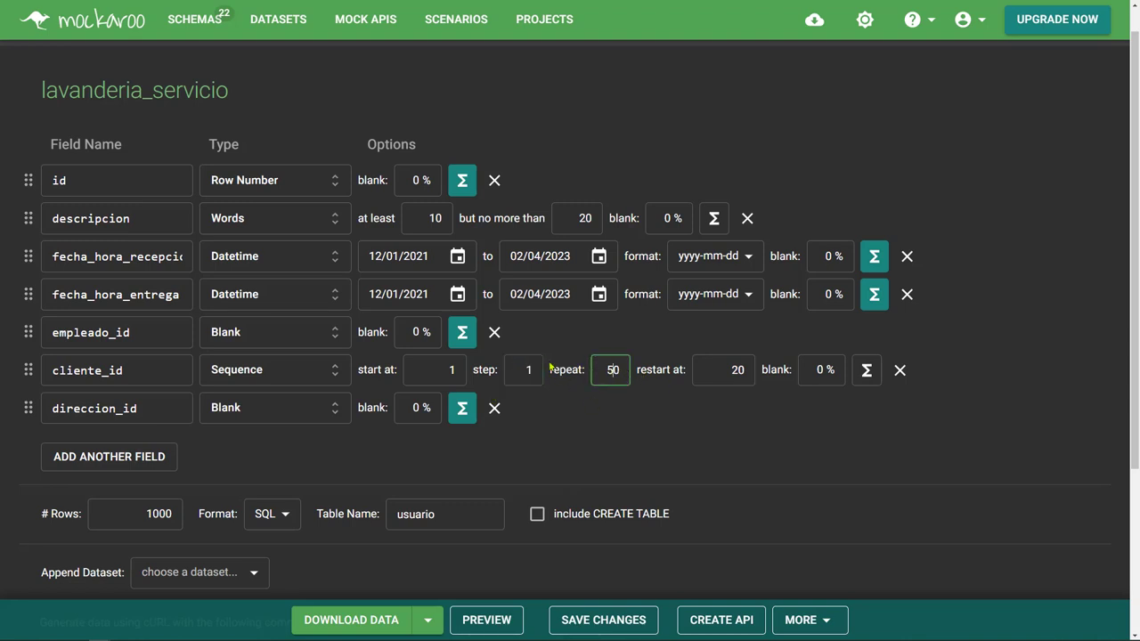
pyautogui.click(440, 371)
pyautogui.click(525, 370)
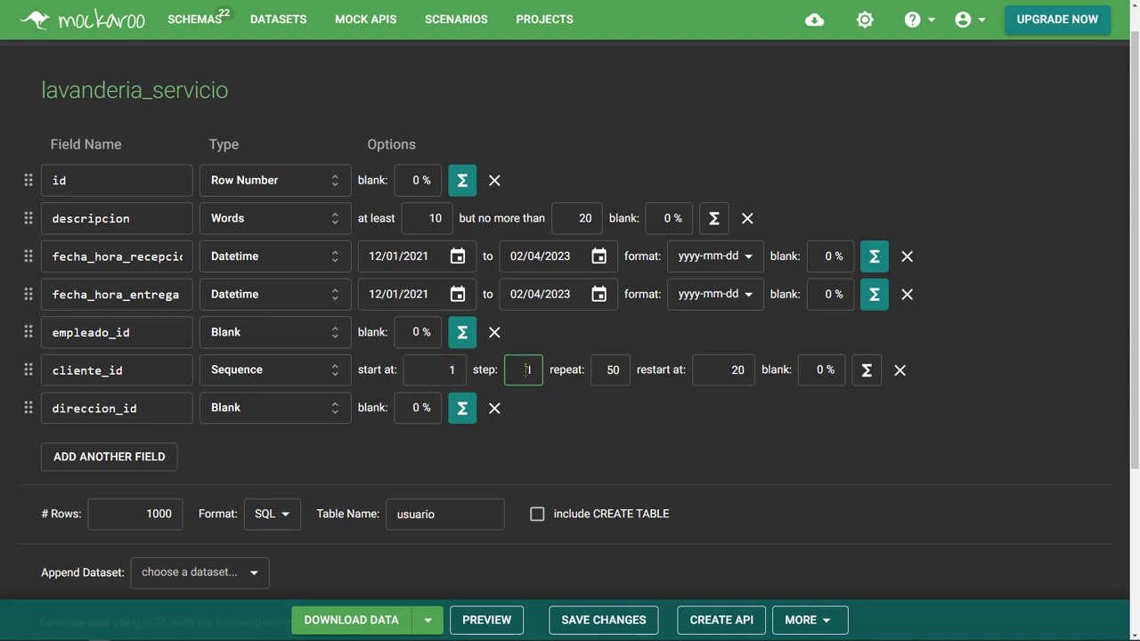
pyautogui.click(573, 416)
pyautogui.click(611, 372)
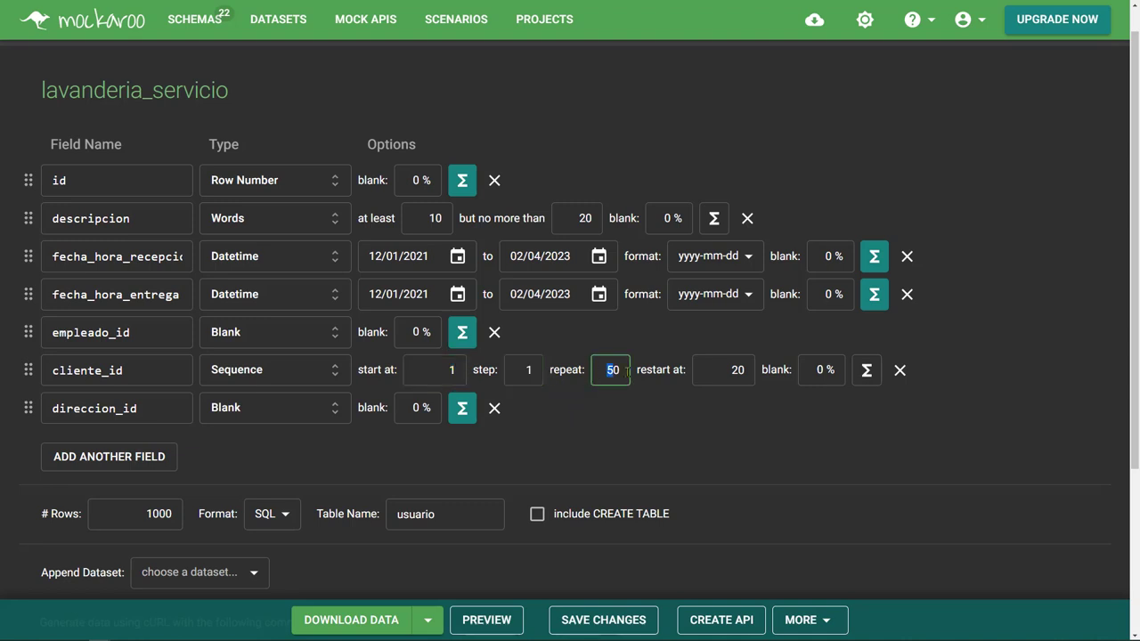
pyautogui.click(704, 414)
pyautogui.click(714, 374)
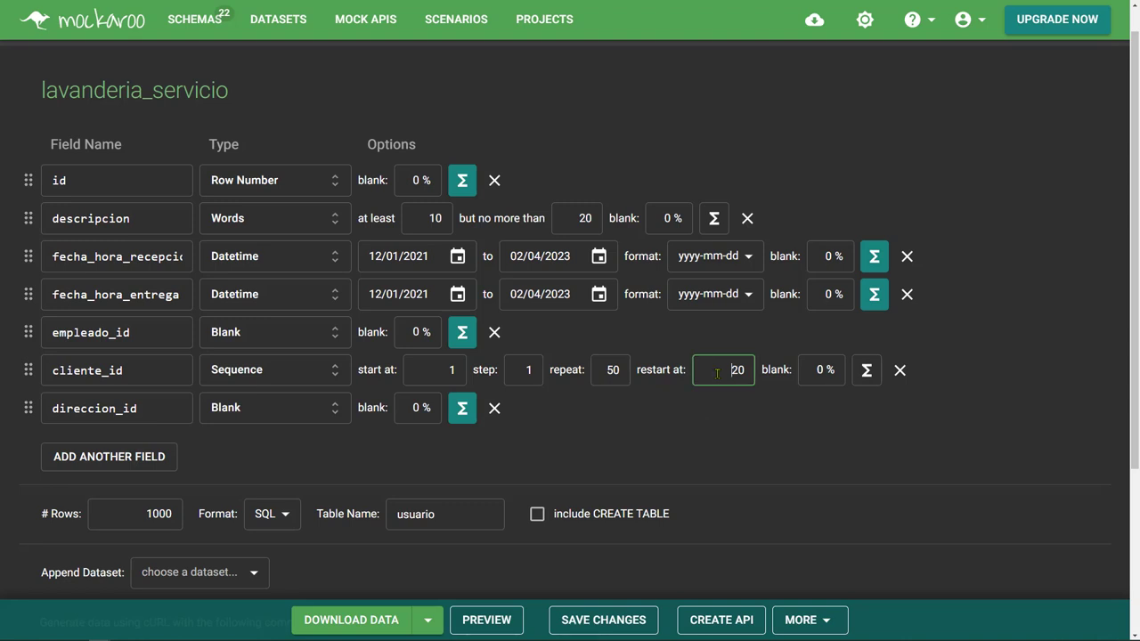
pyautogui.doubleClick(736, 369)
pyautogui.write('5')
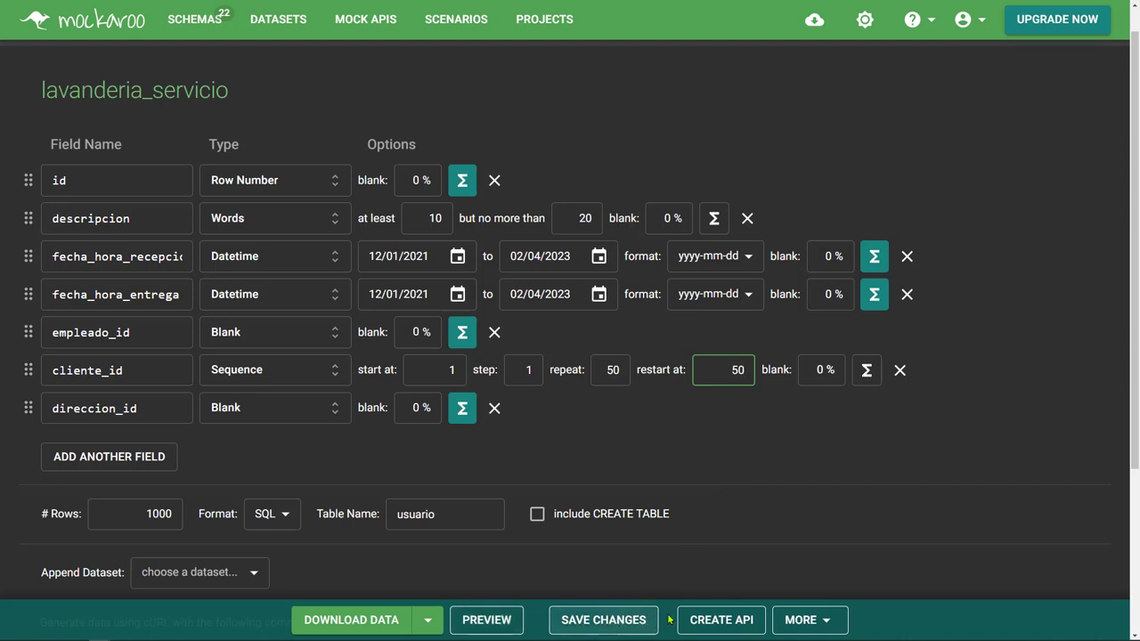
# Step: Preview the generated inserts and examine at which row the repeated cliente_id value advances
pyautogui.click(487, 620)
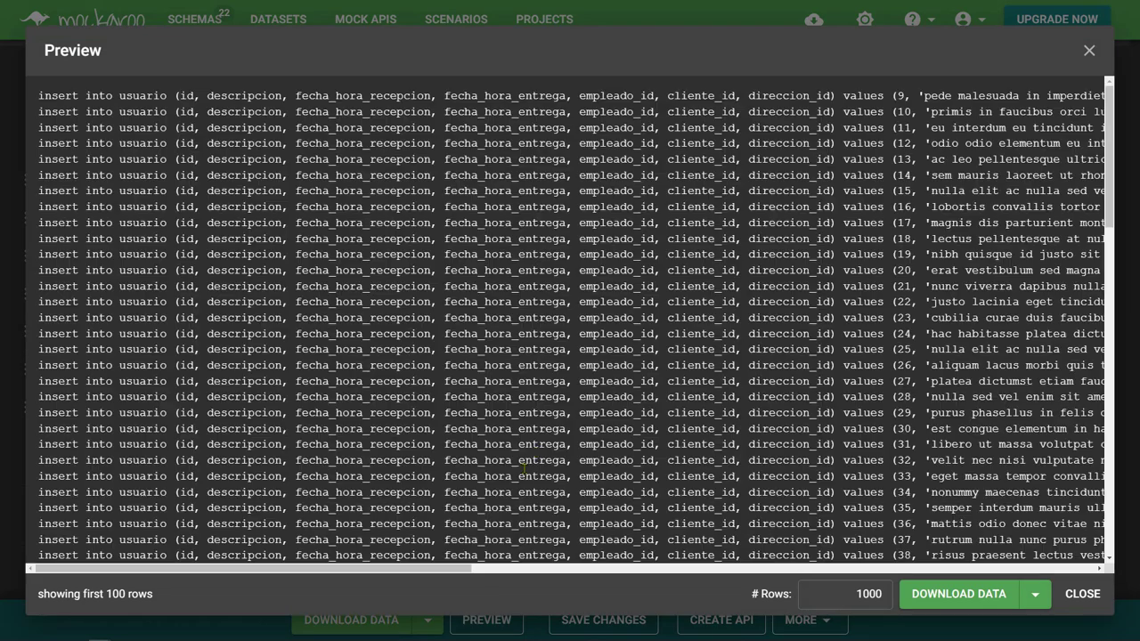
pyautogui.moveTo(442, 570); pyautogui.dragTo(1065, 554)
pyautogui.scroll(-5, 771, 264)
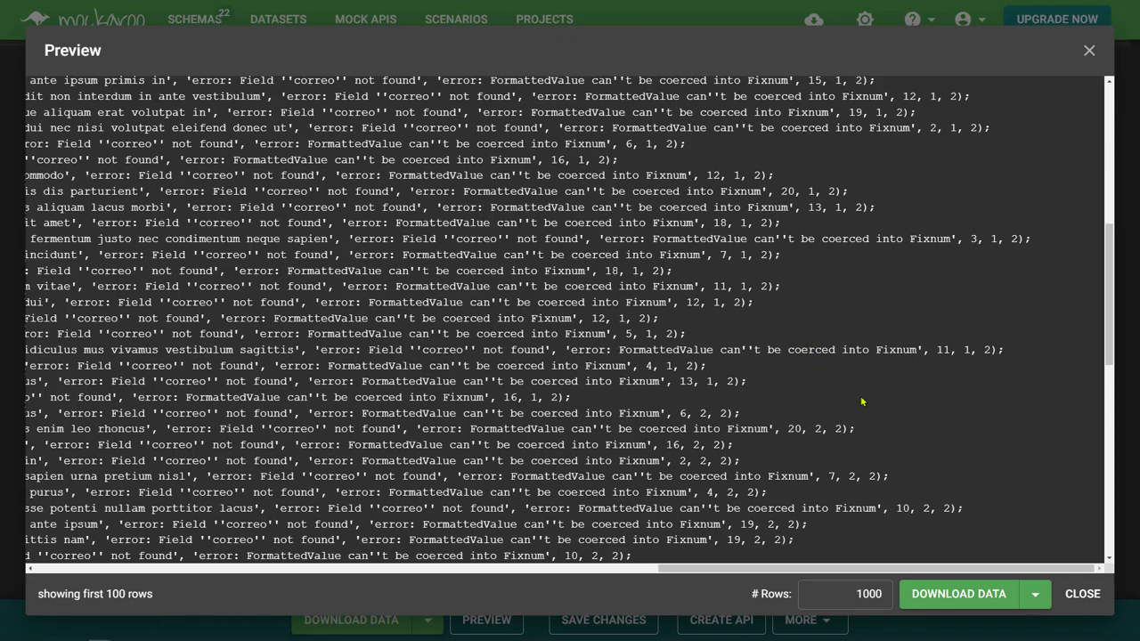
pyautogui.moveTo(837, 568); pyautogui.dragTo(131, 544)
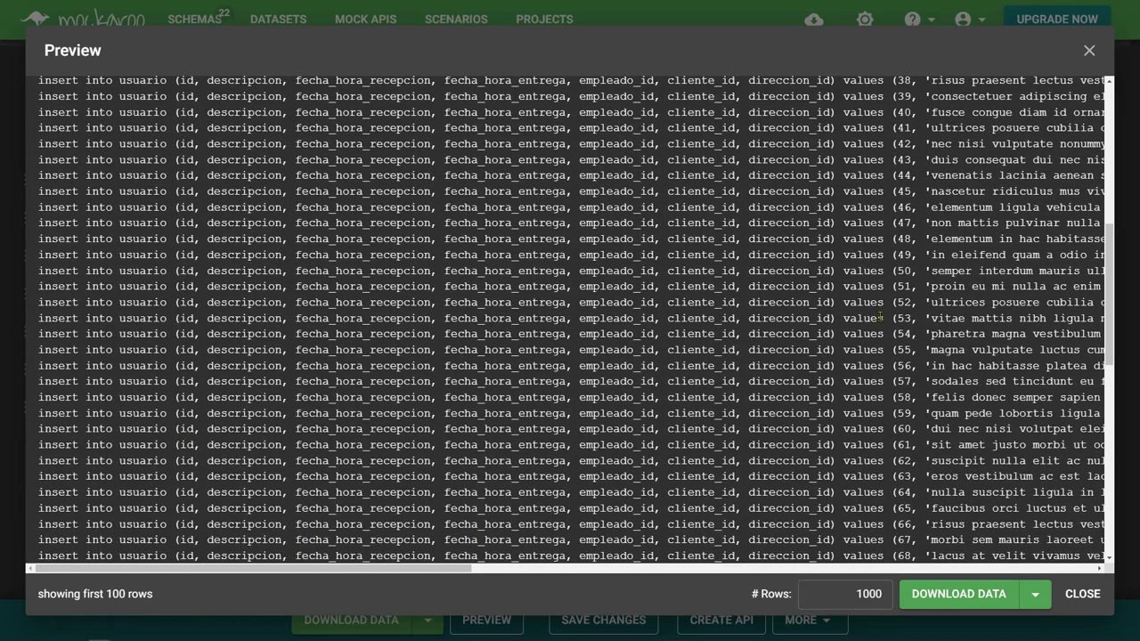
pyautogui.moveTo(889, 265)
pyautogui.mouseDown()
pyautogui.moveTo(1103, 258)
pyautogui.moveTo(1024, 50)
pyautogui.moveTo(895, 273)
pyautogui.mouseUp()
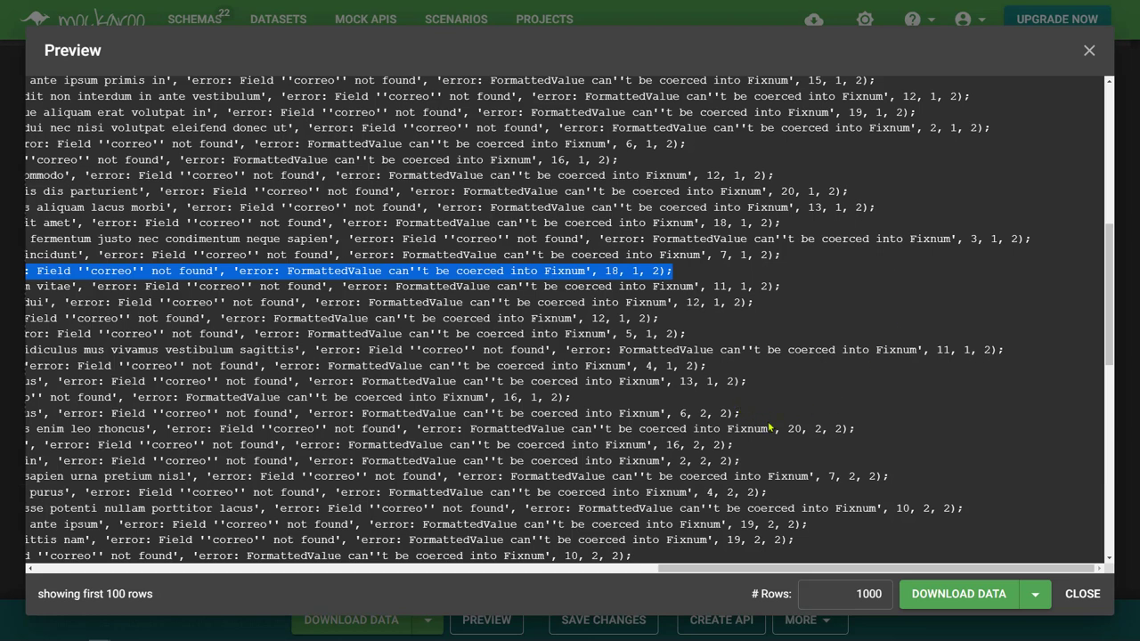
pyautogui.click(735, 405)
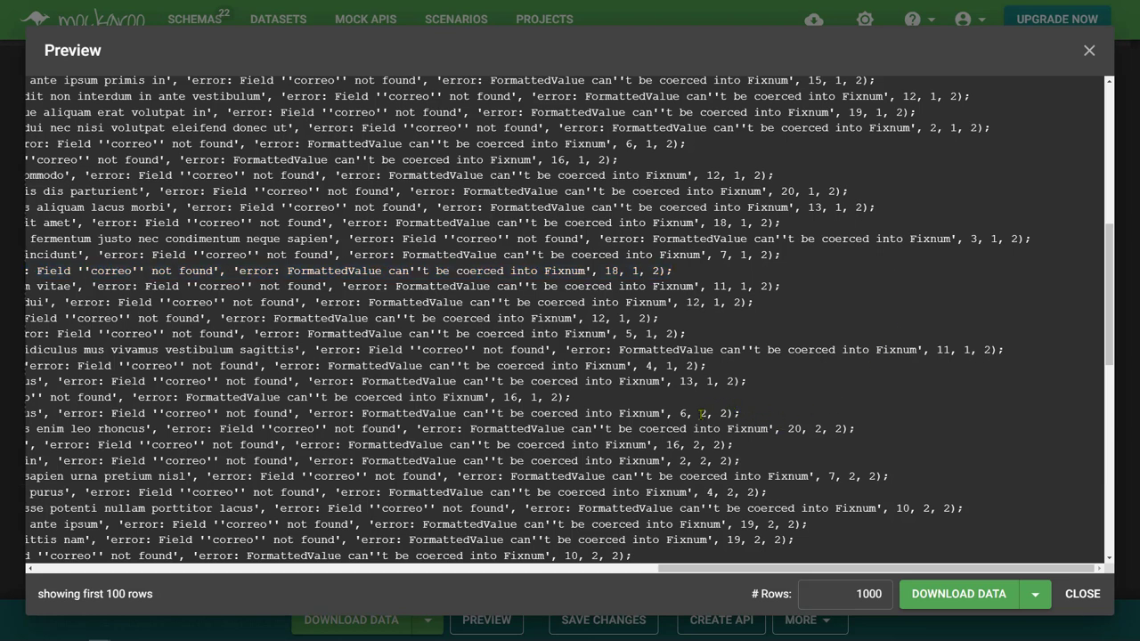
pyautogui.moveTo(710, 416); pyautogui.dragTo(714, 415)
pyautogui.scroll(-5, 902, 475)
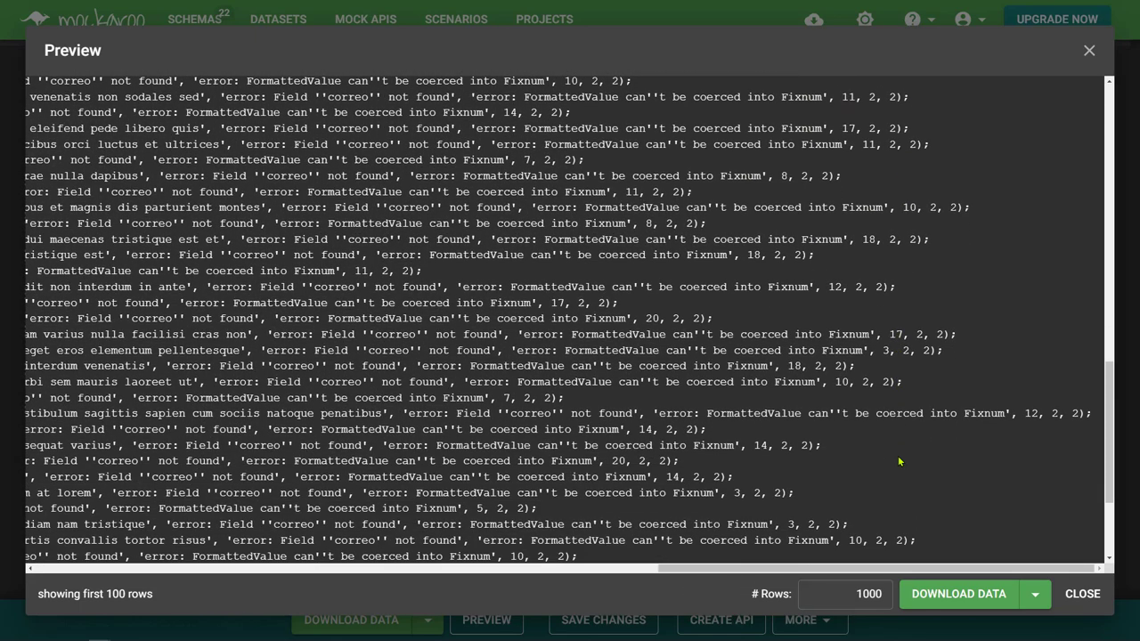
pyautogui.scroll(-3, 898, 462)
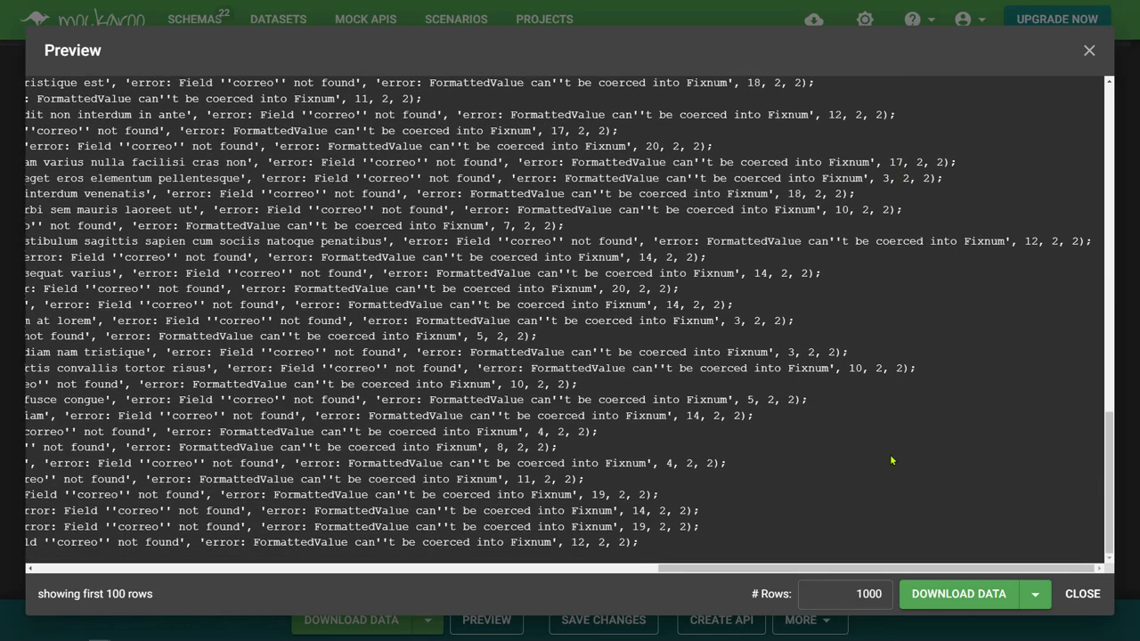
pyautogui.scroll(7, 891, 460)
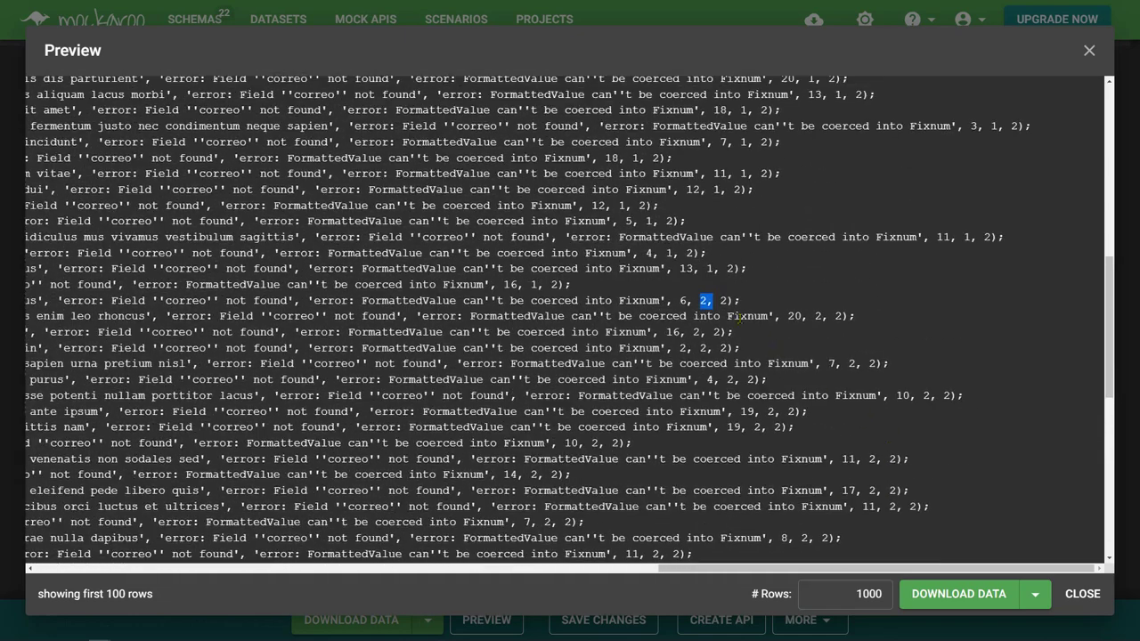
# Step: Compare the id values of the first row and the row where cliente_id changes, and close the preview
pyautogui.click(704, 301)
pyautogui.moveTo(750, 302); pyautogui.dragTo(875, 302)
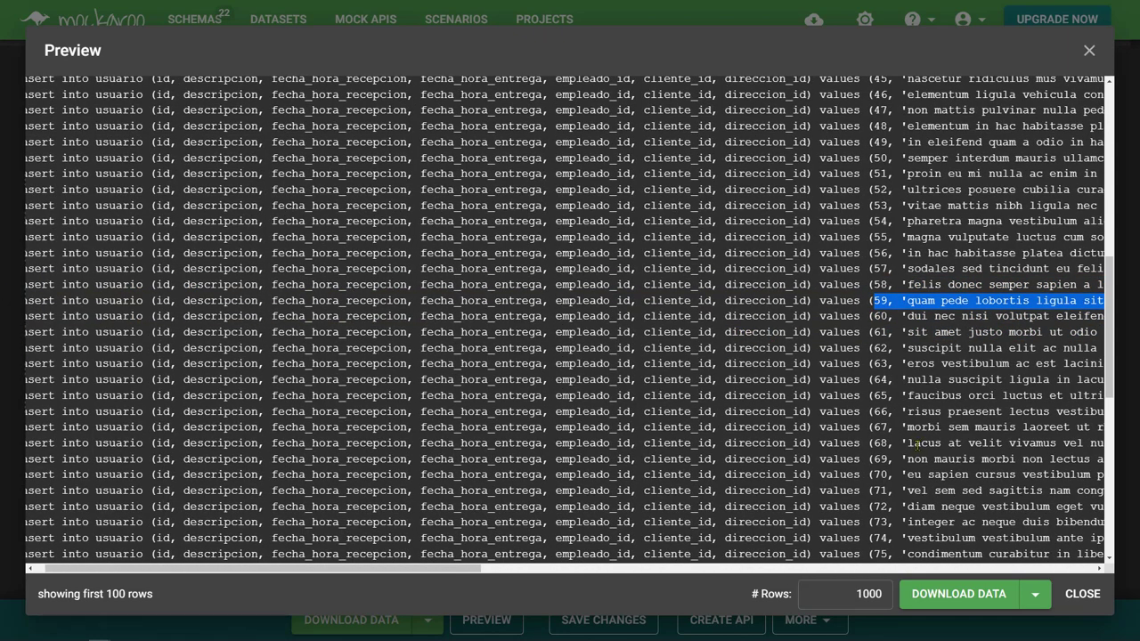
pyautogui.scroll(3, 917, 443)
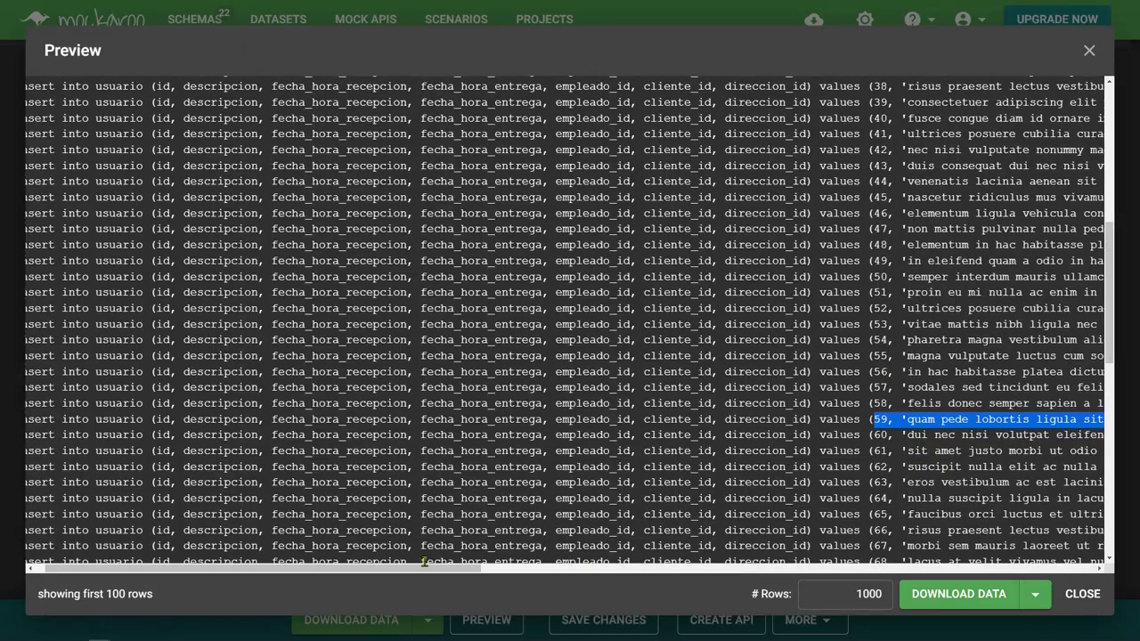
pyautogui.moveTo(424, 565); pyautogui.dragTo(524, 550)
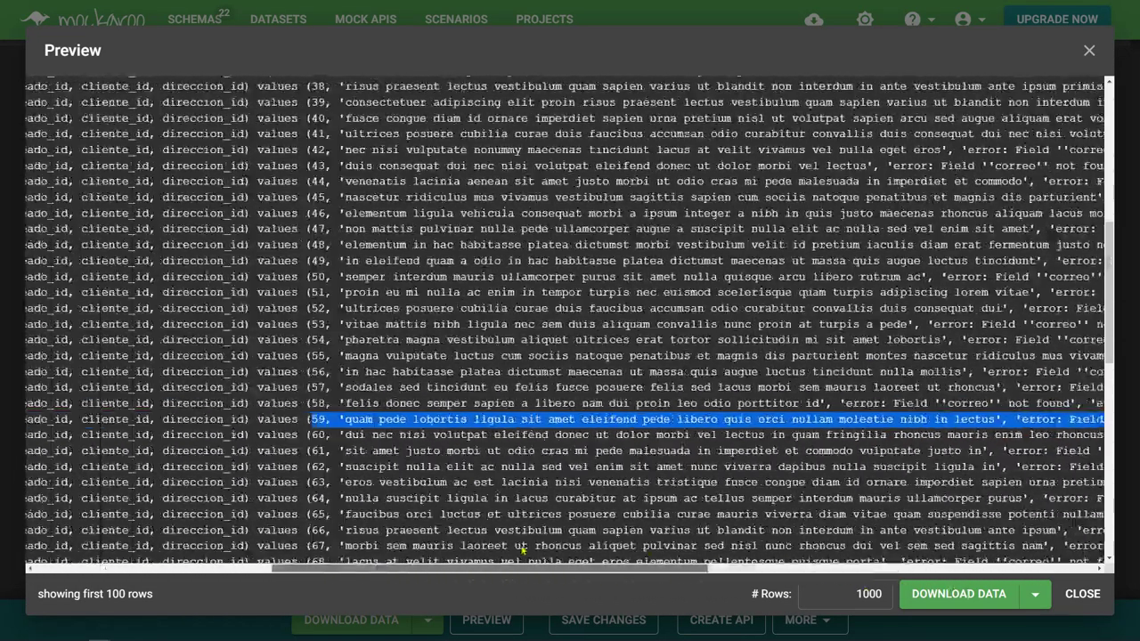
pyautogui.scroll(5, 523, 549)
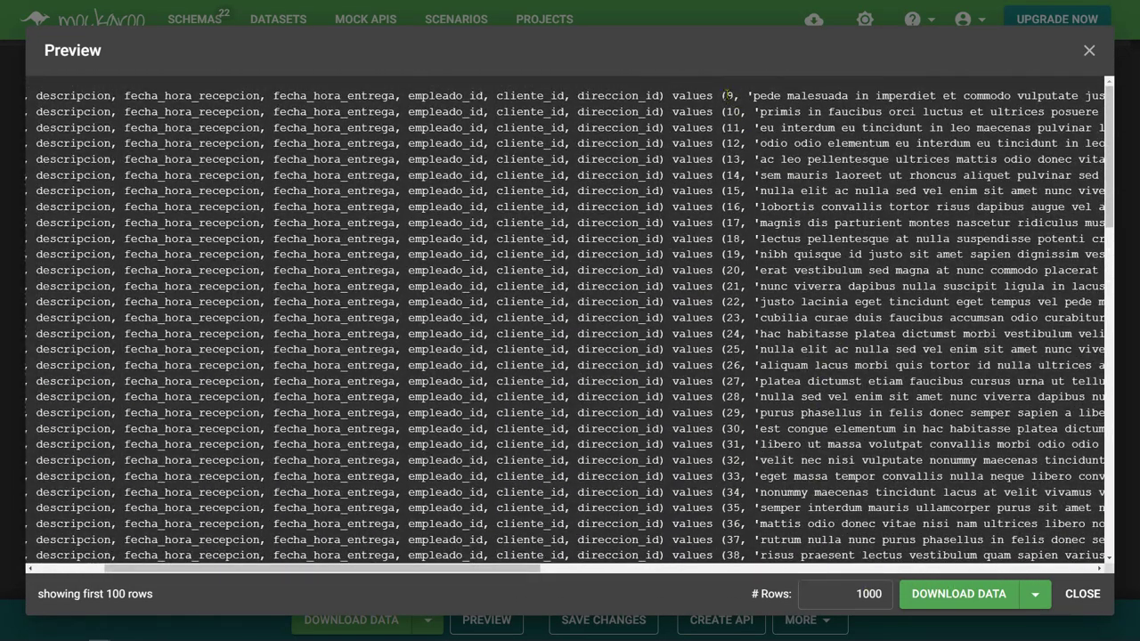
pyautogui.doubleClick(729, 94)
pyautogui.scroll(-11, 776, 276)
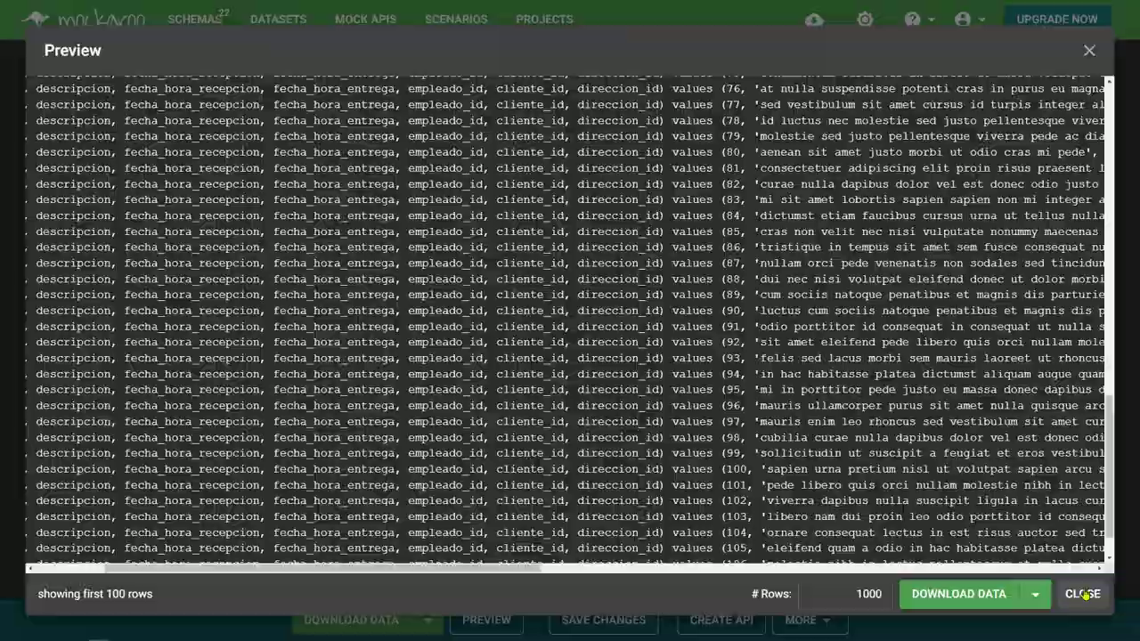
pyautogui.click(1082, 594)
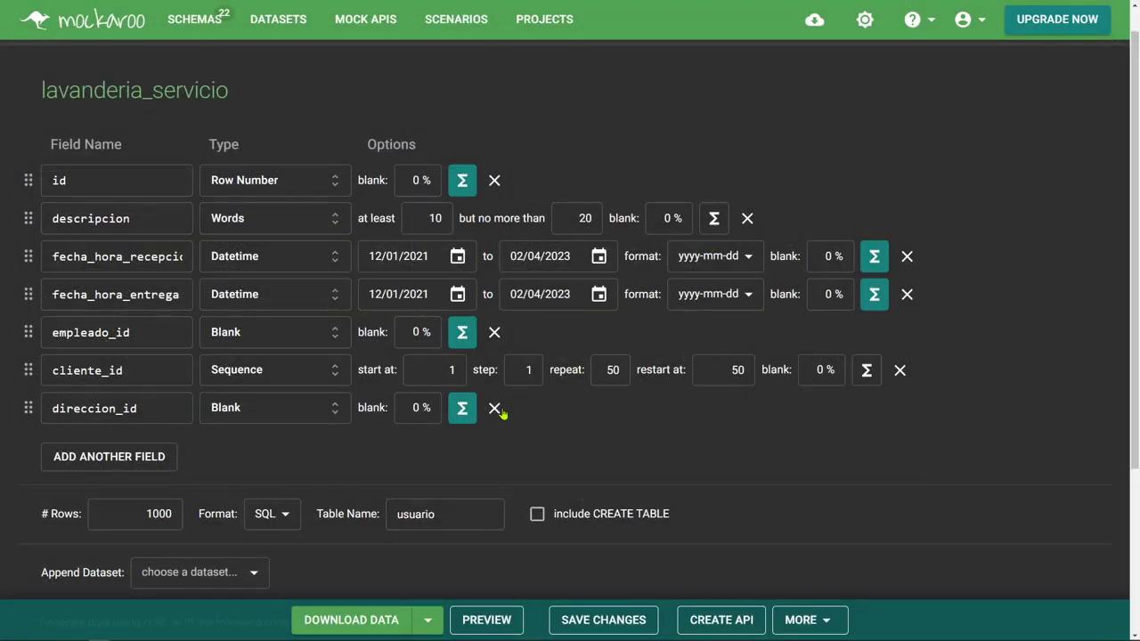
# Step: Check the direccion_id formula without altering it and save the schema changes
pyautogui.doubleClick(98, 408)
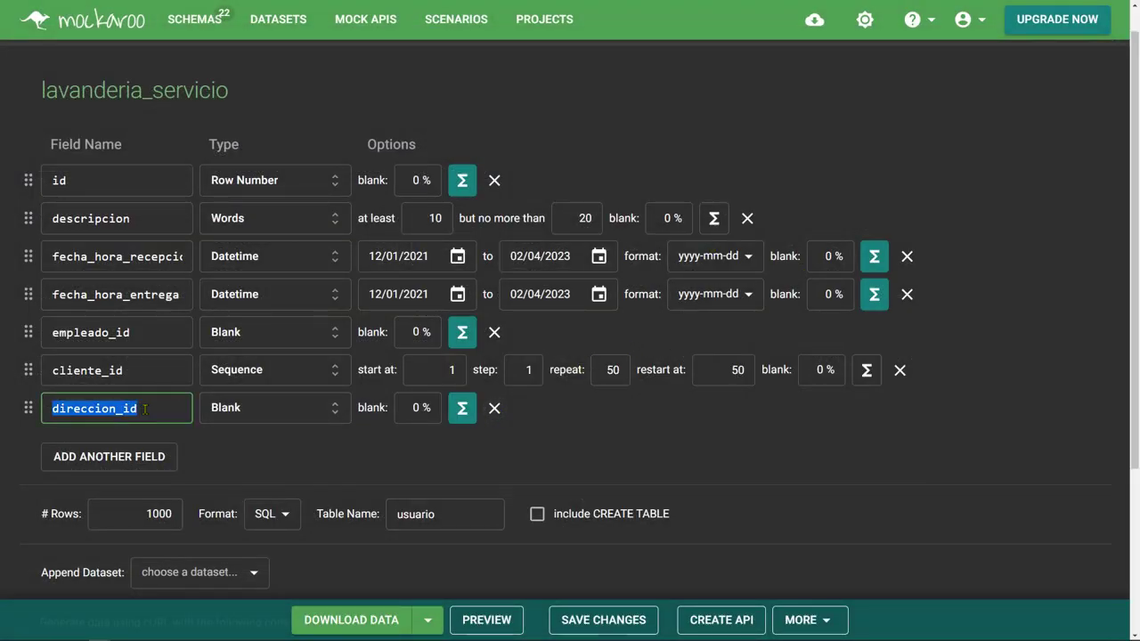
pyautogui.click(456, 417)
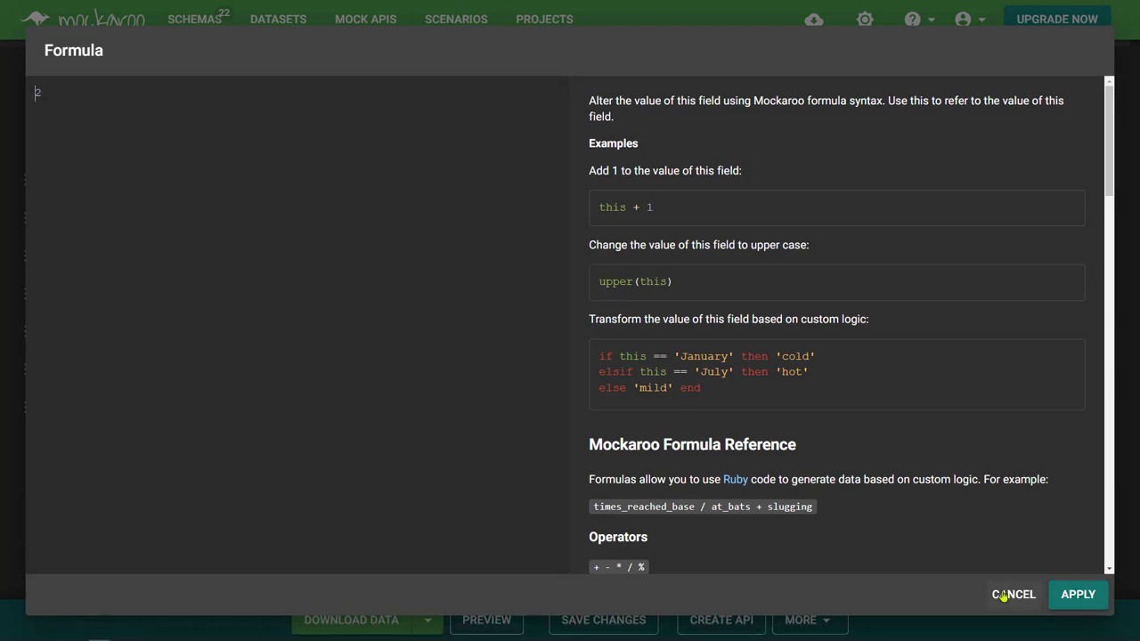
pyautogui.click(1008, 594)
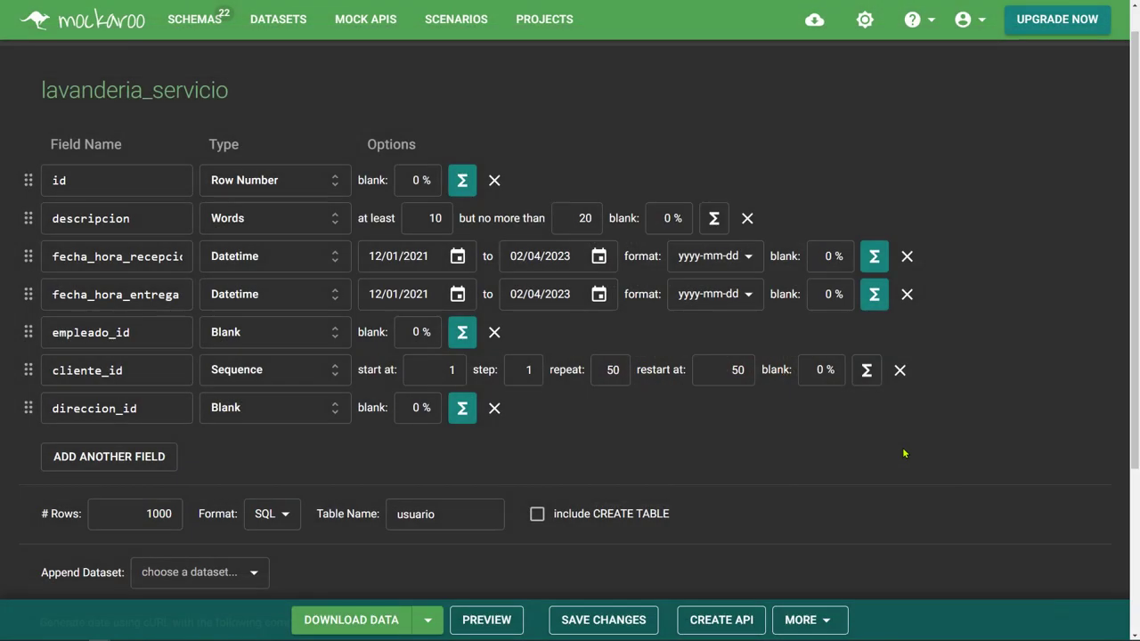
pyautogui.click(572, 619)
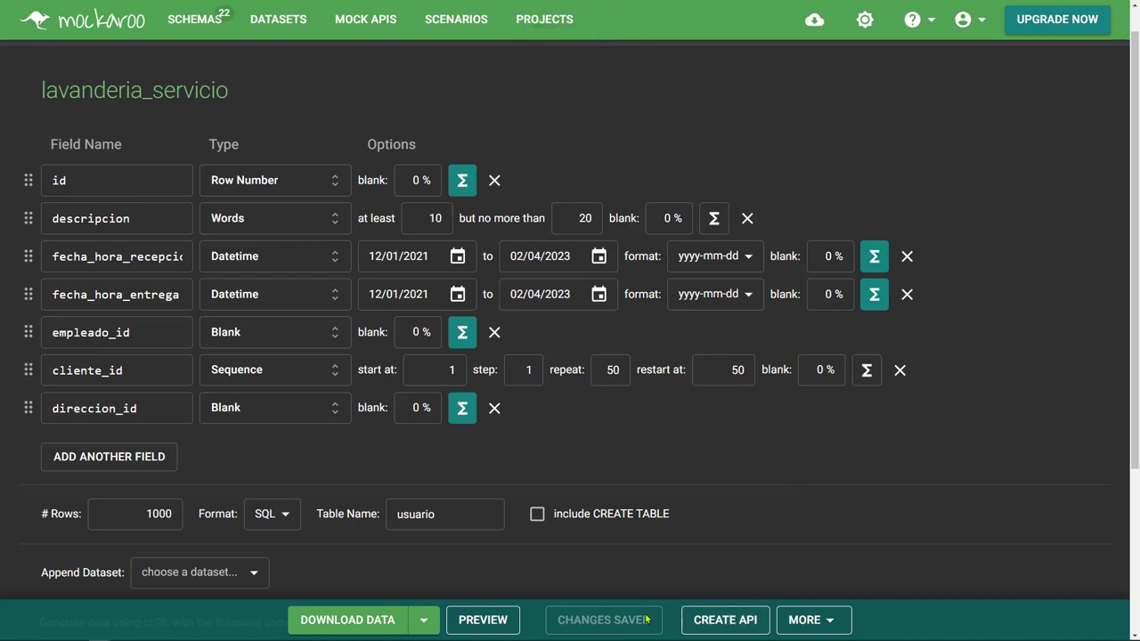
# Step: Cancel the file download and set the SQL table name to servicio
pyautogui.click(351, 620)
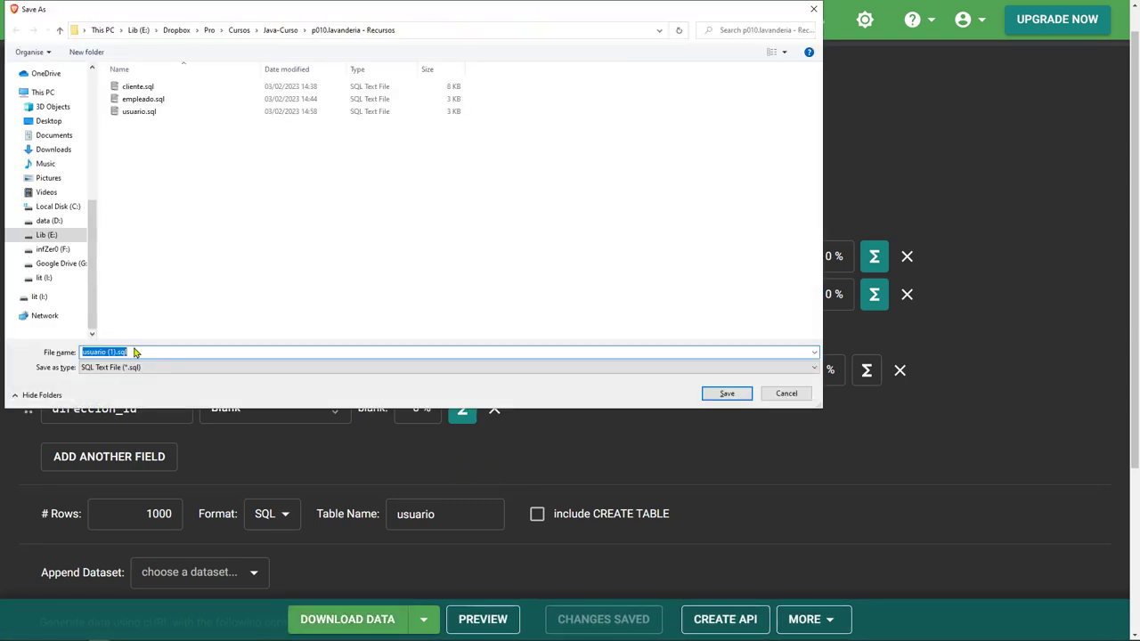
pyautogui.press('Escape')
pyautogui.click(458, 511)
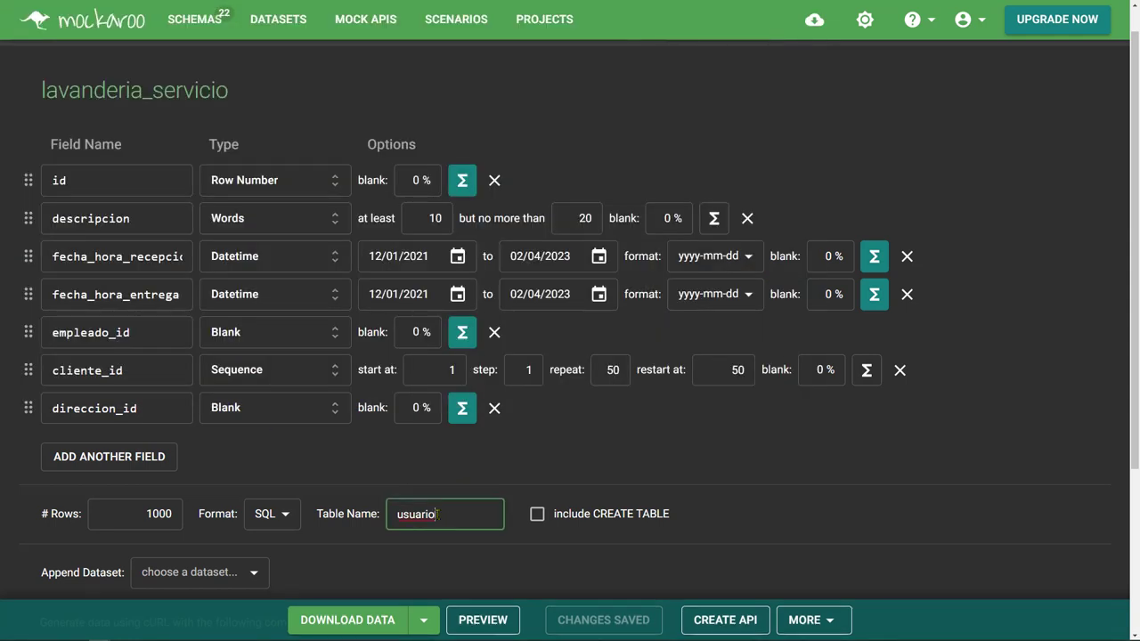
pyautogui.doubleClick(458, 509)
pyautogui.write('servicio')
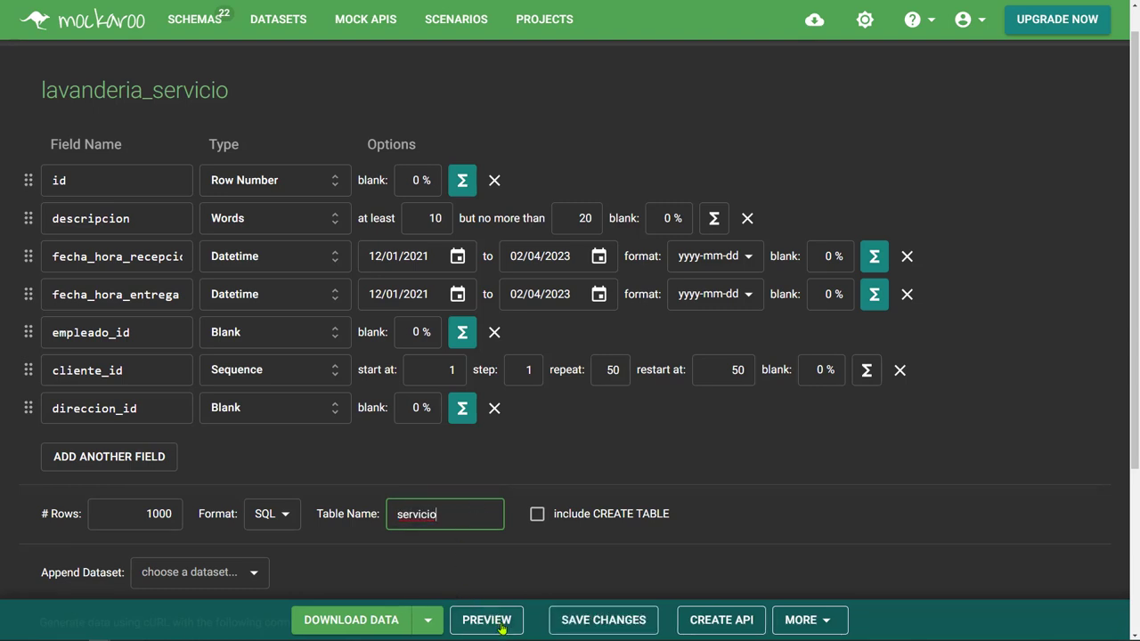
# Step: Set the number of generated rows to 12
pyautogui.doubleClick(177, 511)
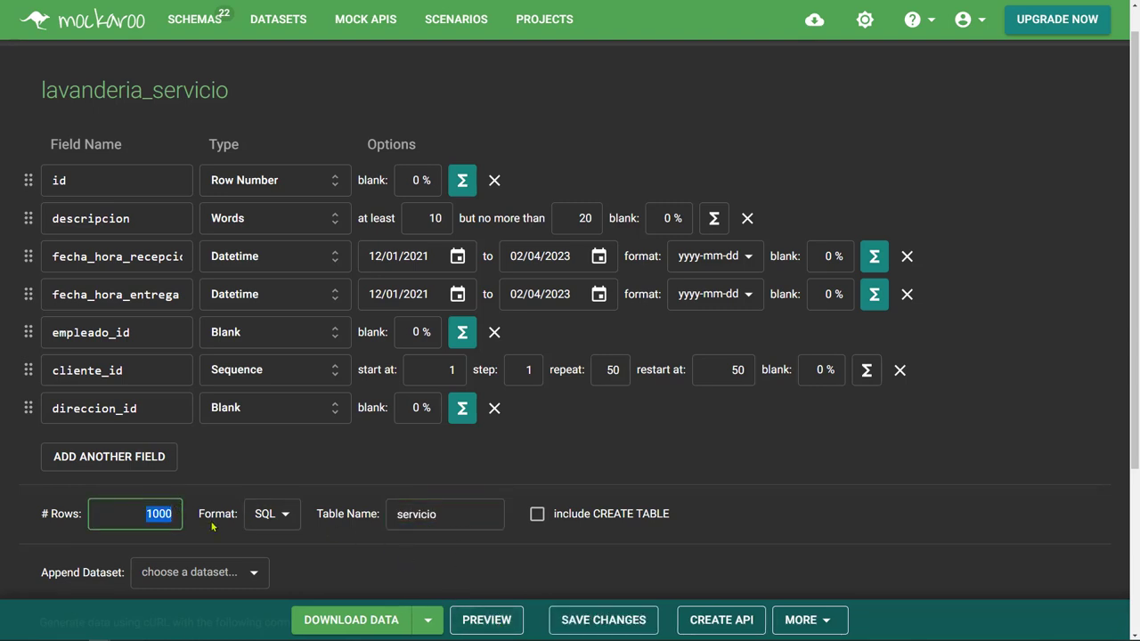
pyautogui.write('12')
pyautogui.click(521, 490)
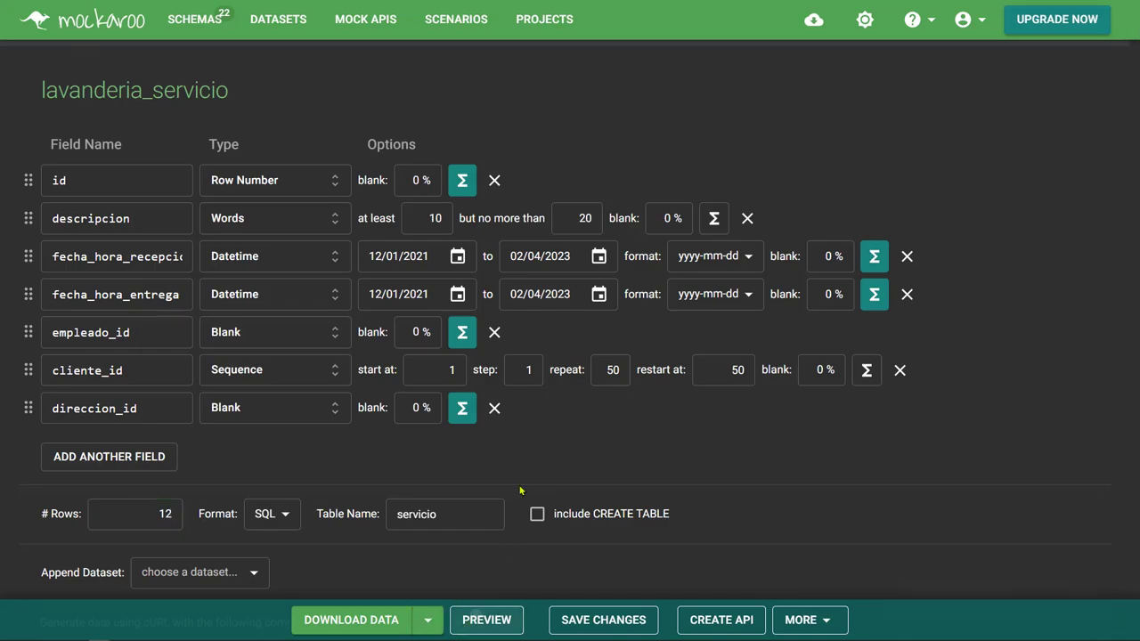
# Step: Preview the servicio inserts and inspect the values generated for the two date fields
pyautogui.click(486, 620)
pyautogui.click(537, 297)
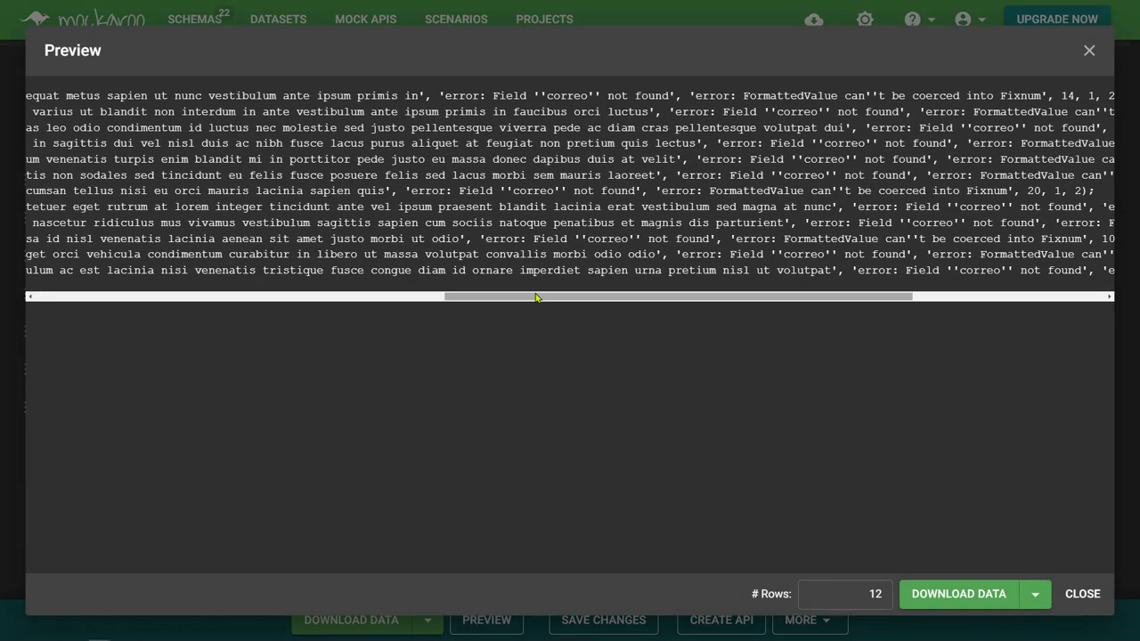
pyautogui.moveTo(537, 297); pyautogui.dragTo(571, 297)
pyautogui.moveTo(806, 207); pyautogui.dragTo(862, 207)
pyautogui.click(431, 192)
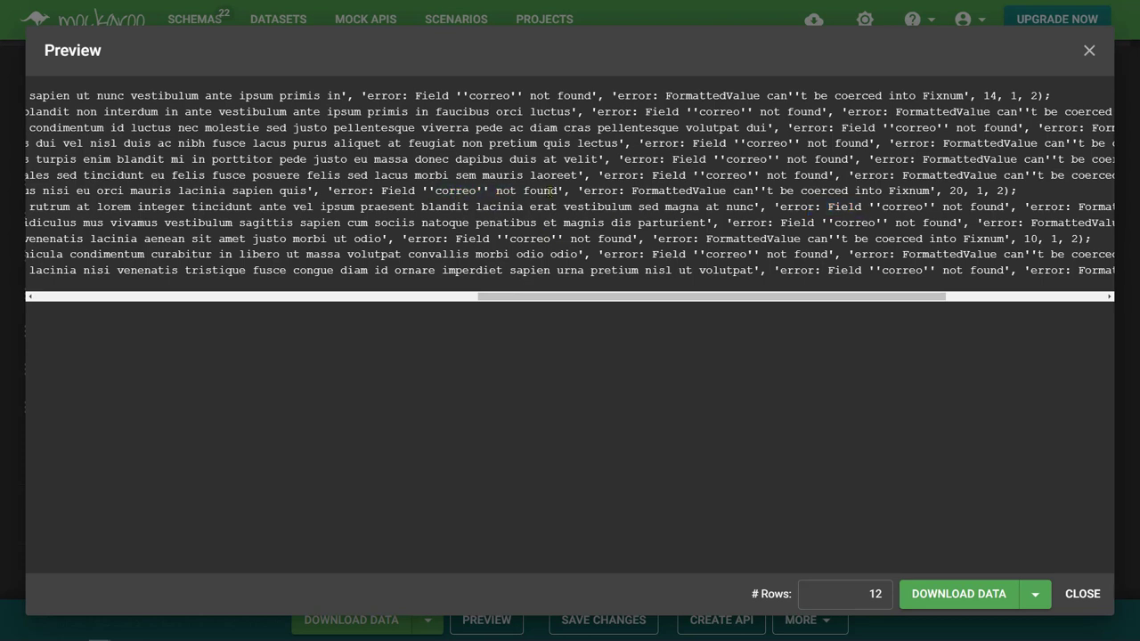
pyautogui.moveTo(388, 96); pyautogui.dragTo(420, 96)
pyautogui.click(369, 93)
pyautogui.press('Escape')
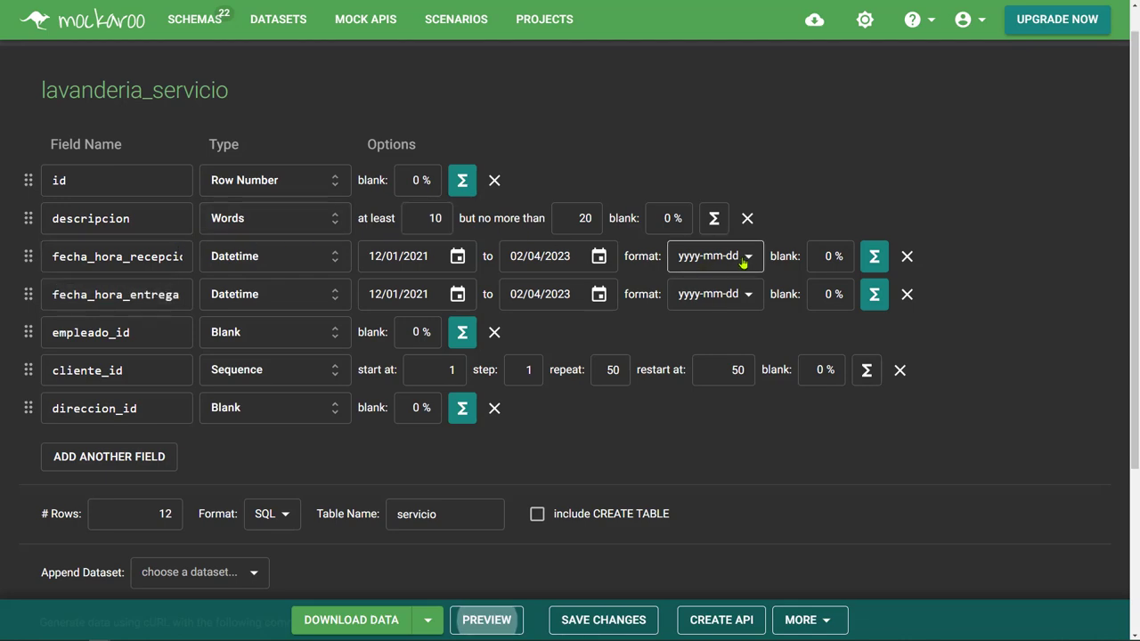
pyautogui.click(872, 259)
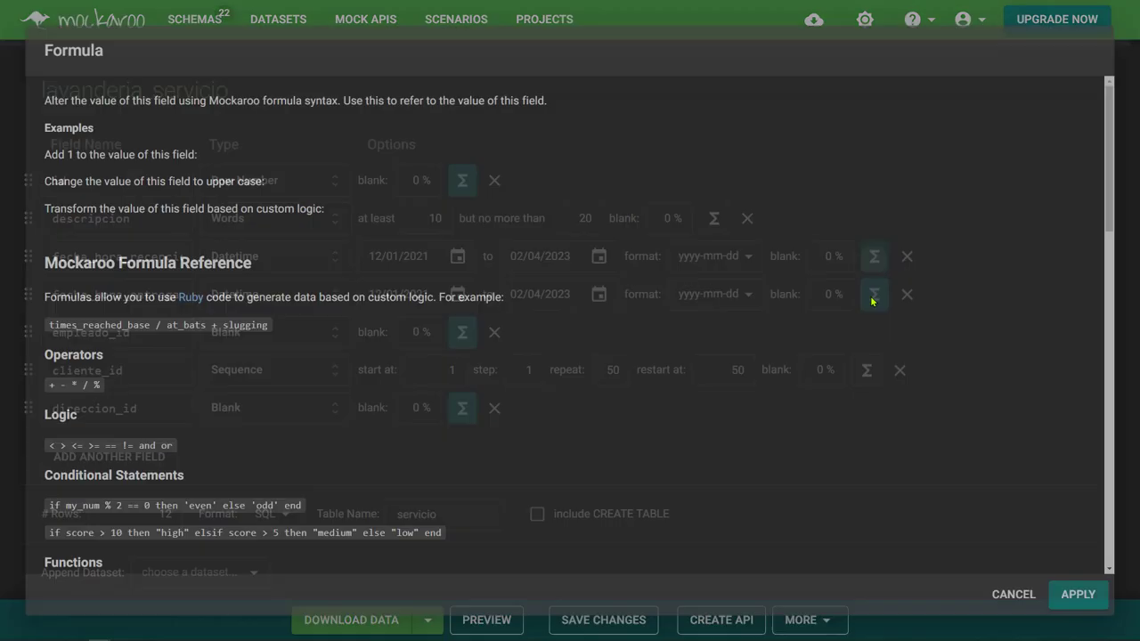
pyautogui.press('BackSpace')
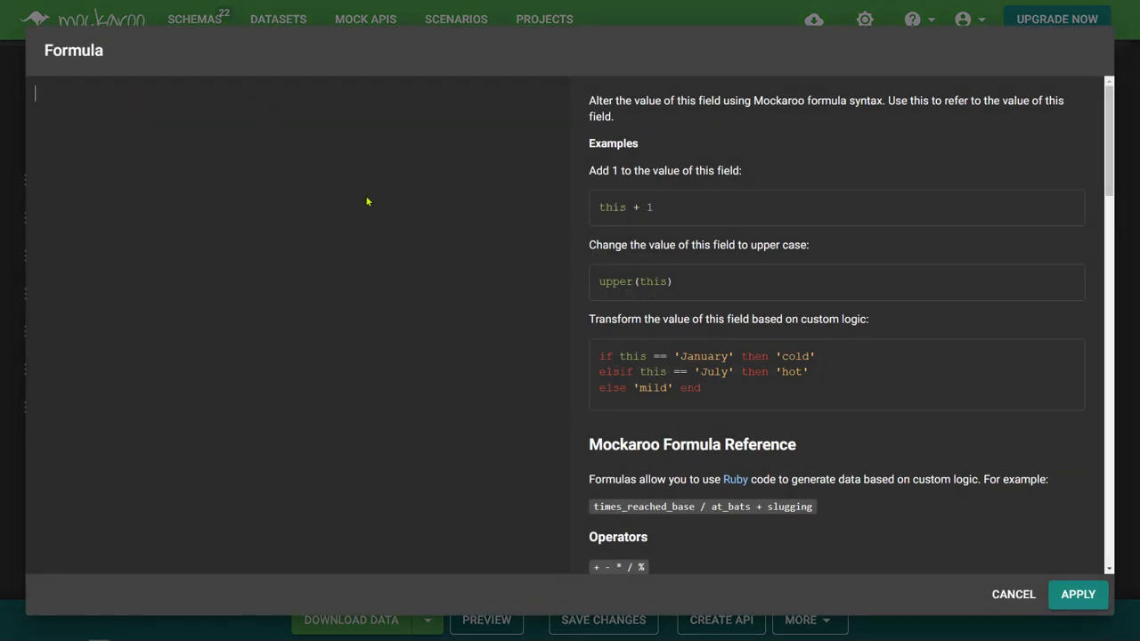
pyautogui.click(1014, 594)
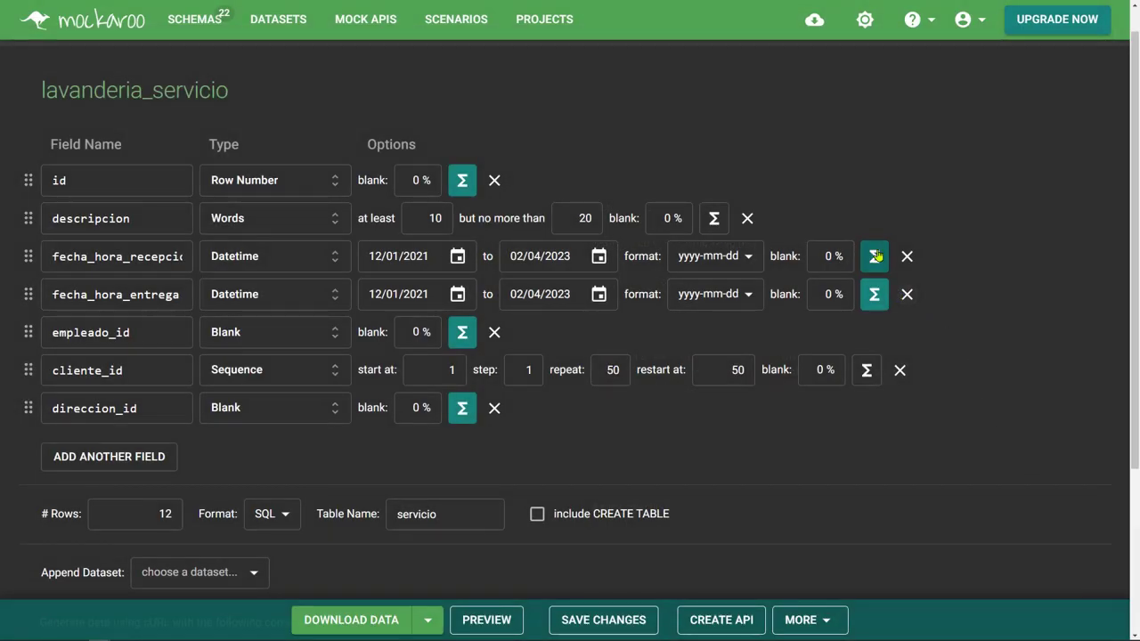
# Step: Clear the formula of the fecha_hora_recepcion field and apply the empty formula
pyautogui.click(872, 257)
pyautogui.hotkey('ctrl', 'a')
pyautogui.press('BackSpace')
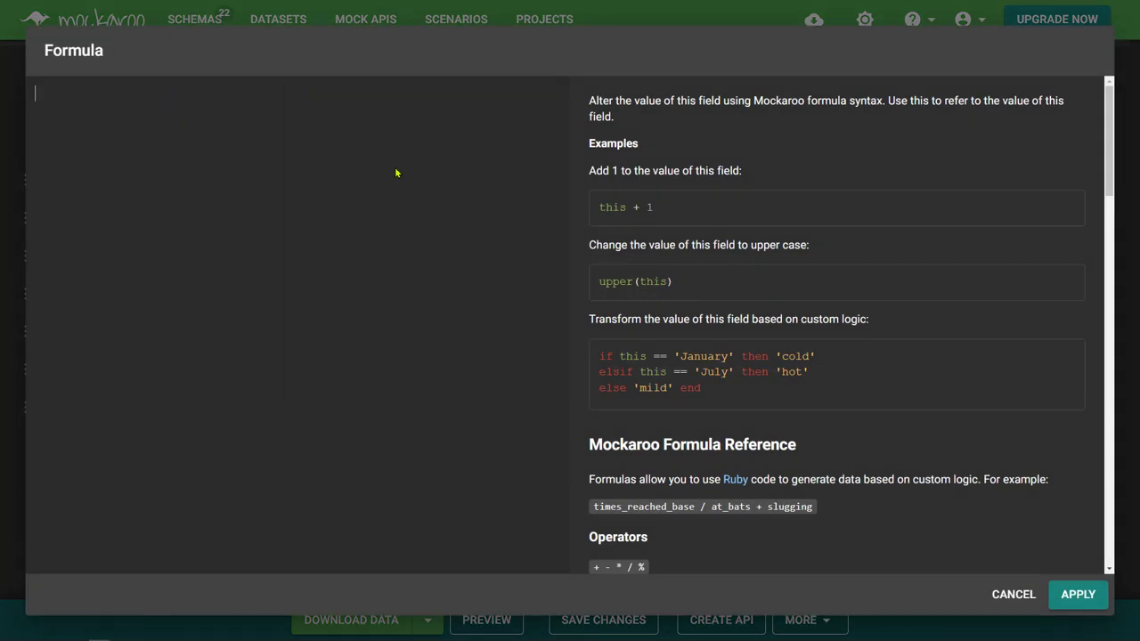
pyautogui.click(1055, 594)
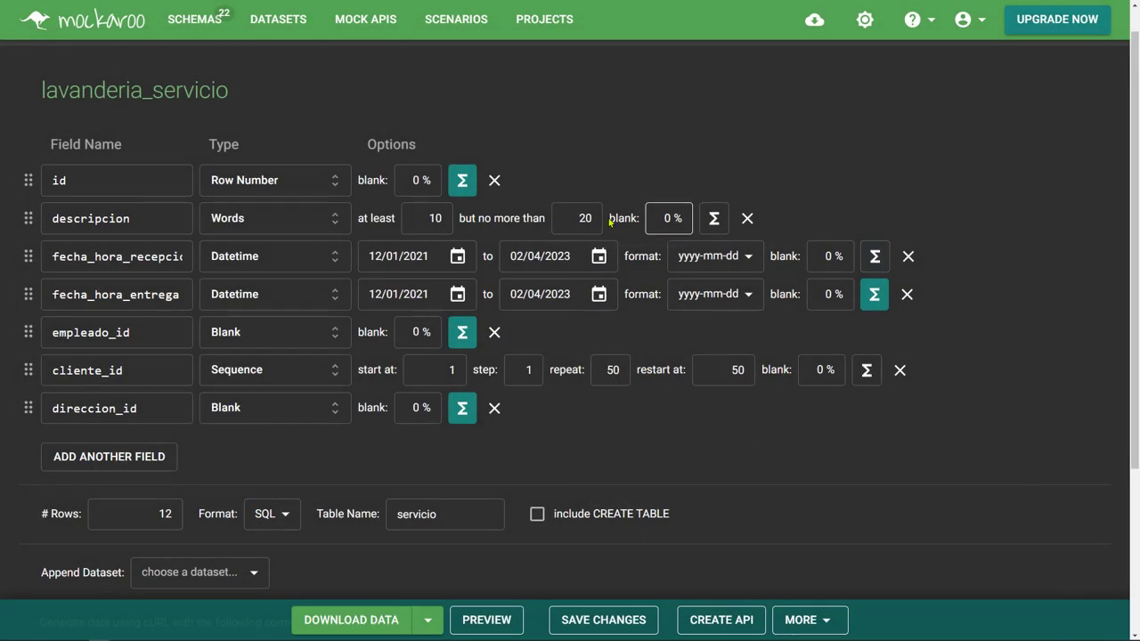
# Step: Remove the 2 + this formula from the fecha_hora_entrega field and apply the empty formula
pyautogui.click(871, 295)
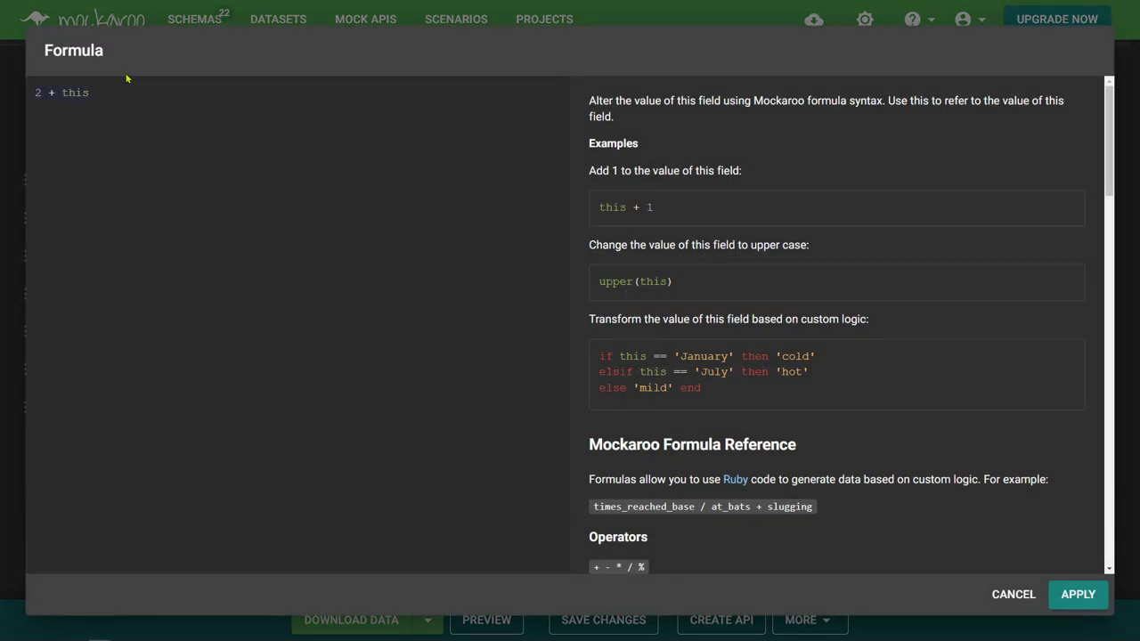
pyautogui.hotkey('ctrl', 'a')
pyautogui.press('BackSpace')
pyautogui.click(1079, 591)
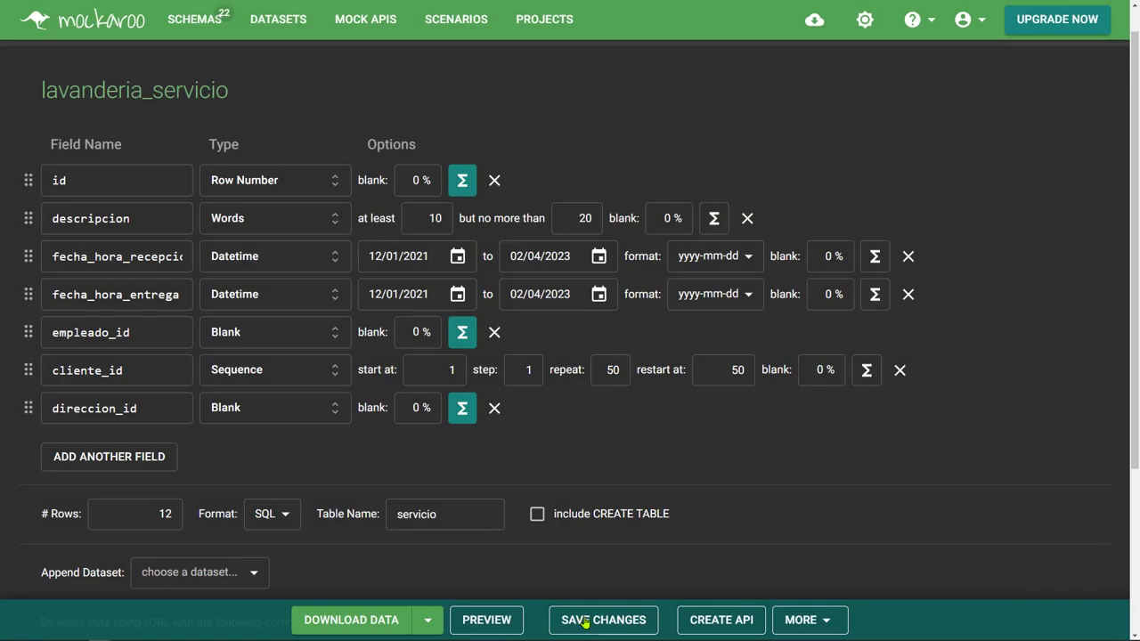
# Step: Preview the servicio inserts and compare the reception and delivery dates row by row
pyautogui.click(479, 625)
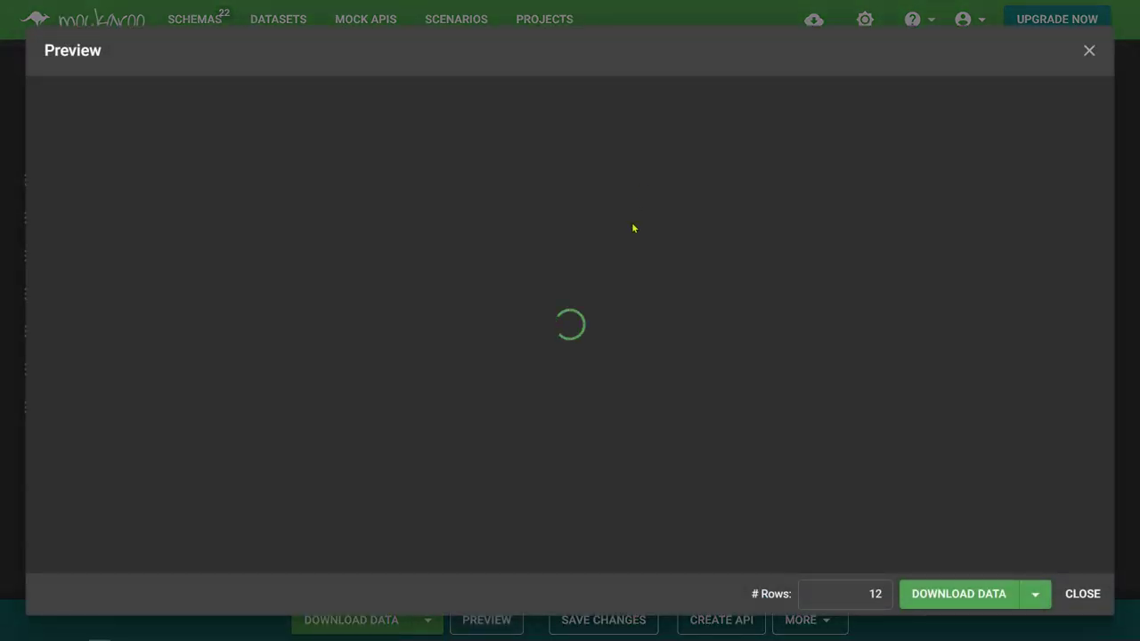
pyautogui.moveTo(551, 302); pyautogui.dragTo(1056, 342)
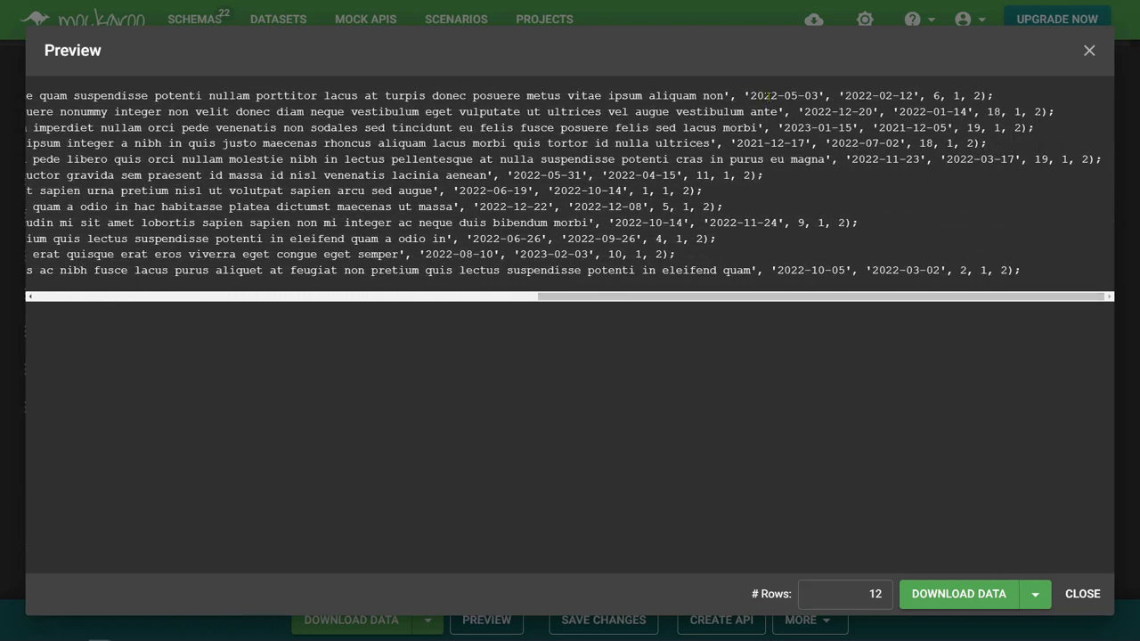
pyautogui.moveTo(750, 95); pyautogui.dragTo(819, 96)
pyautogui.click(797, 113)
pyautogui.moveTo(837, 112); pyautogui.dragTo(871, 129)
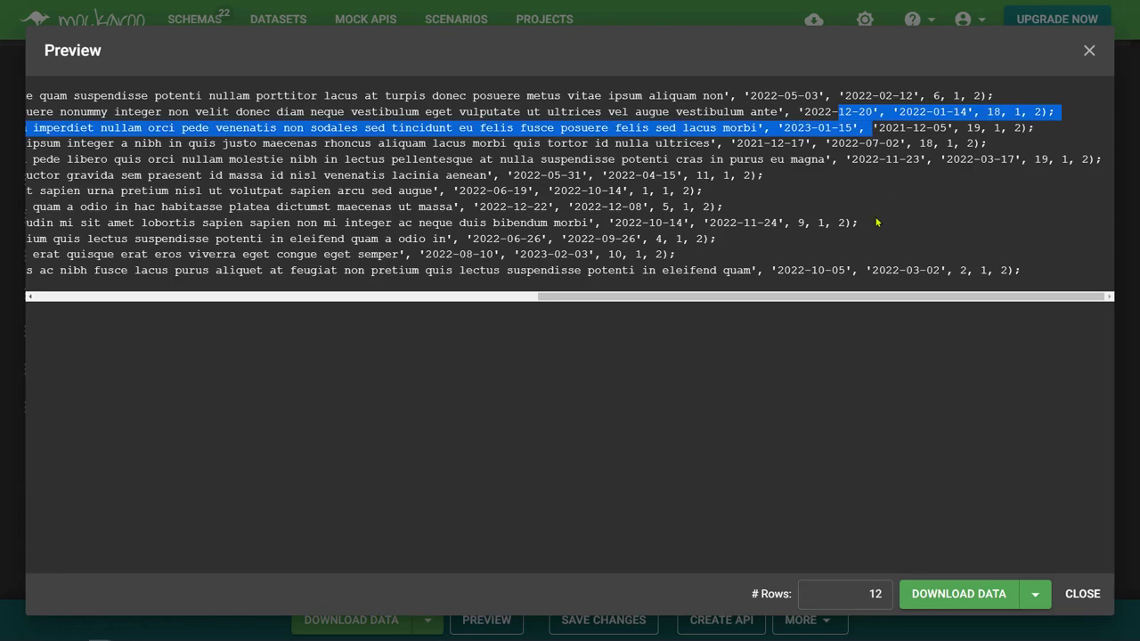
pyautogui.click(955, 155)
pyautogui.click(1088, 51)
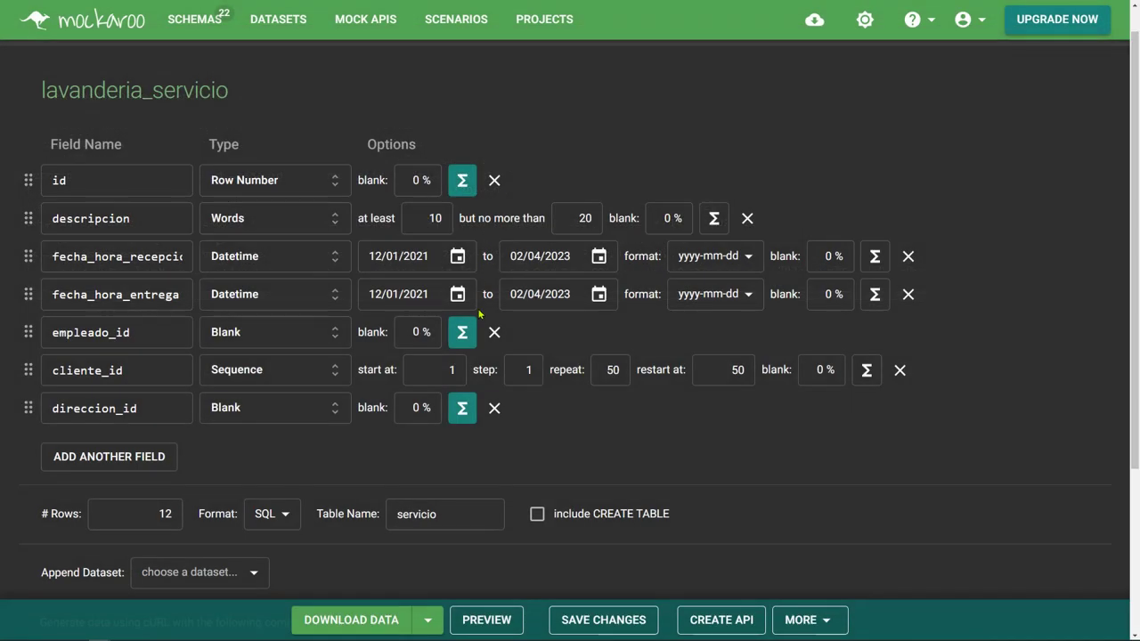
# Step: Check the start and end dates of the fecha_hora_recepcion field and save the schema
pyautogui.click(459, 257)
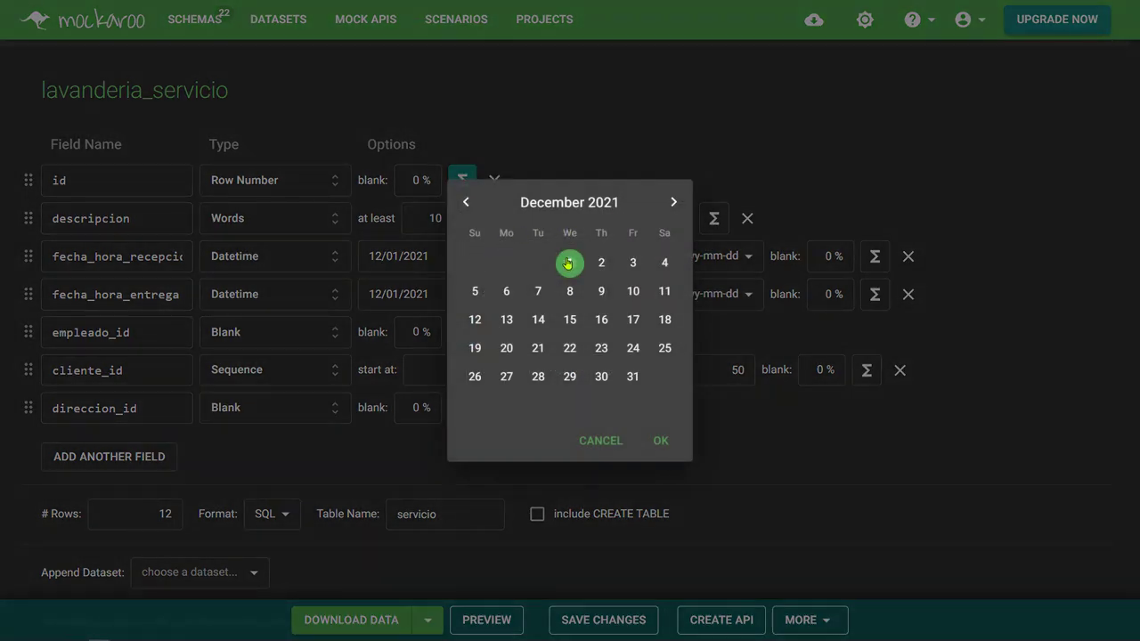
pyautogui.click(654, 431)
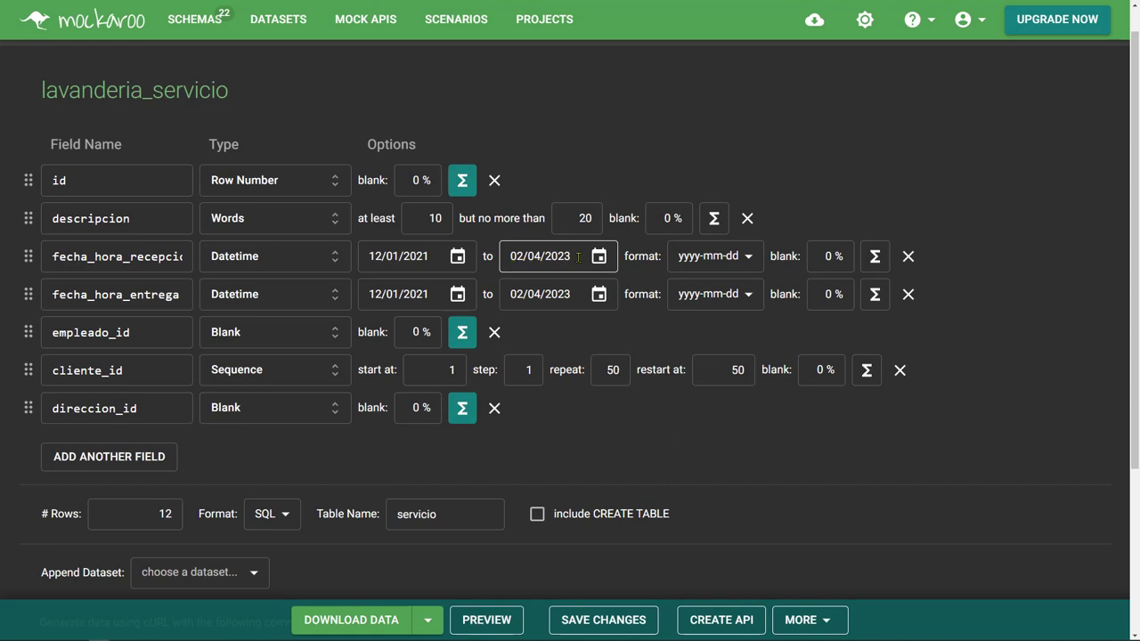
pyautogui.click(578, 256)
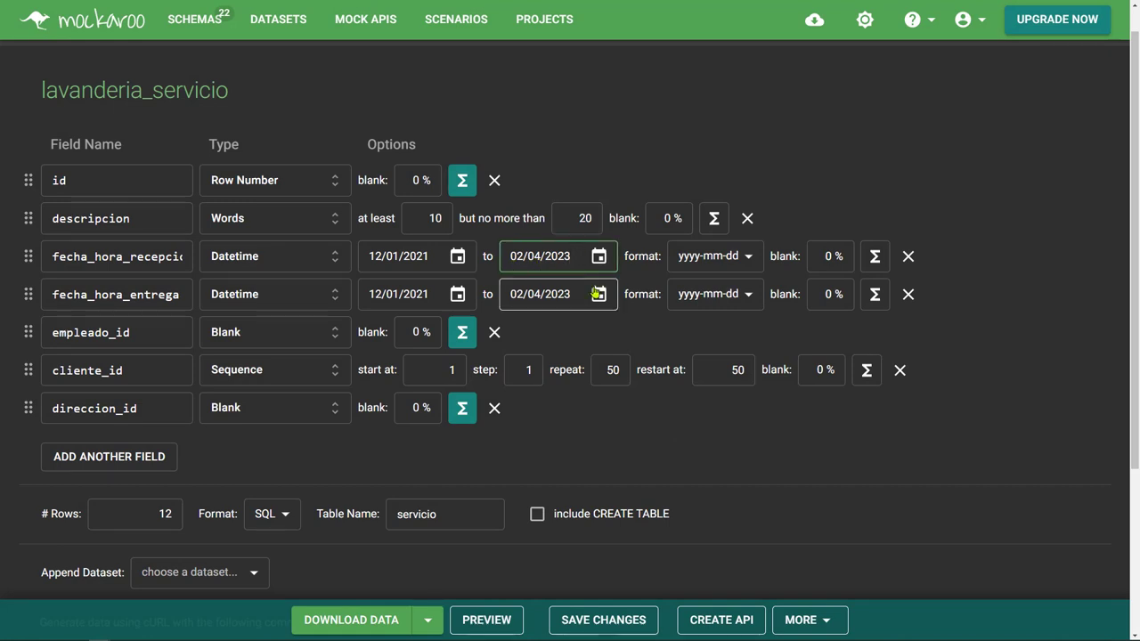
pyautogui.click(626, 626)
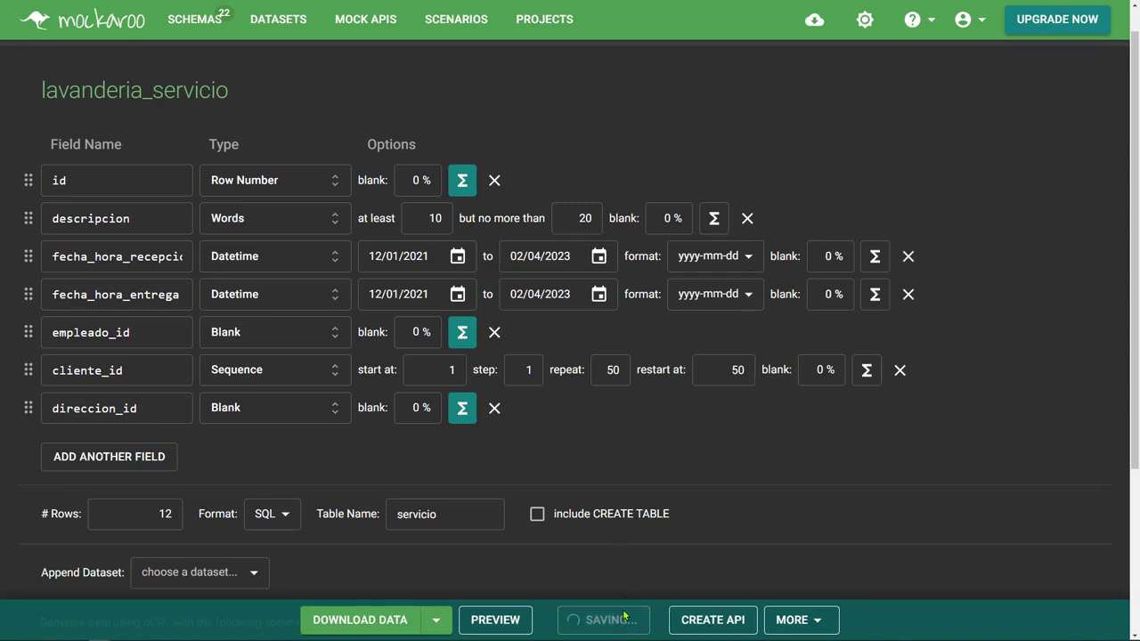
# Step: Preview the saved schema's inserts and check whether each delivery date follows its reception date
pyautogui.click(499, 619)
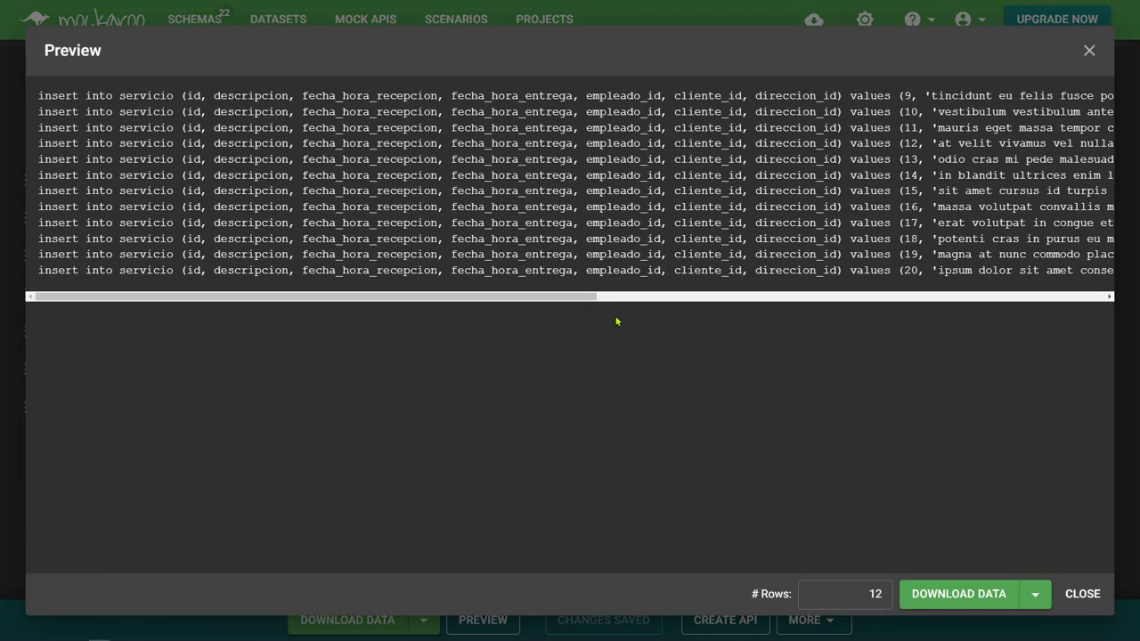
pyautogui.hscroll(3, 744, 289)
pyautogui.hscroll(5, 743, 288)
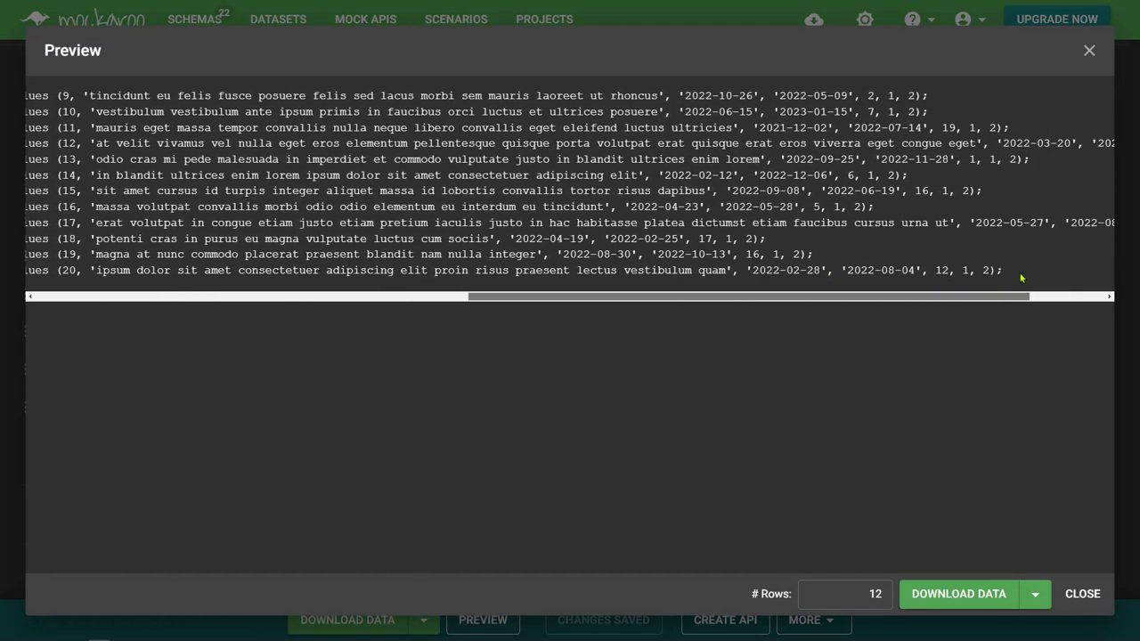
pyautogui.click(728, 94)
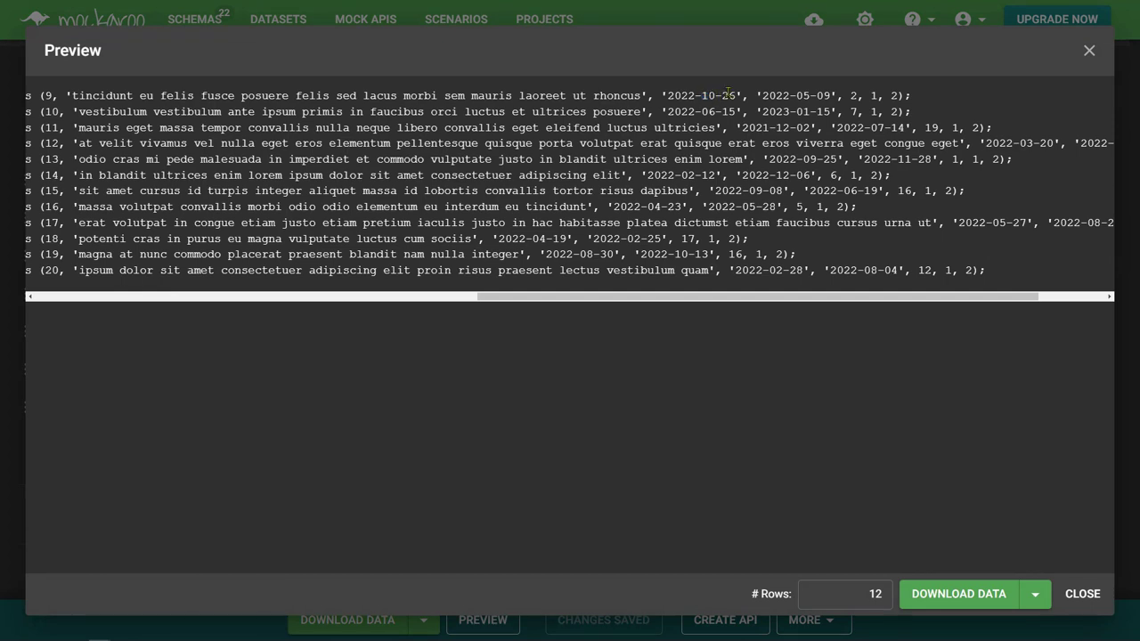
pyautogui.moveTo(764, 94); pyautogui.dragTo(830, 95)
pyautogui.moveTo(665, 93); pyautogui.dragTo(743, 94)
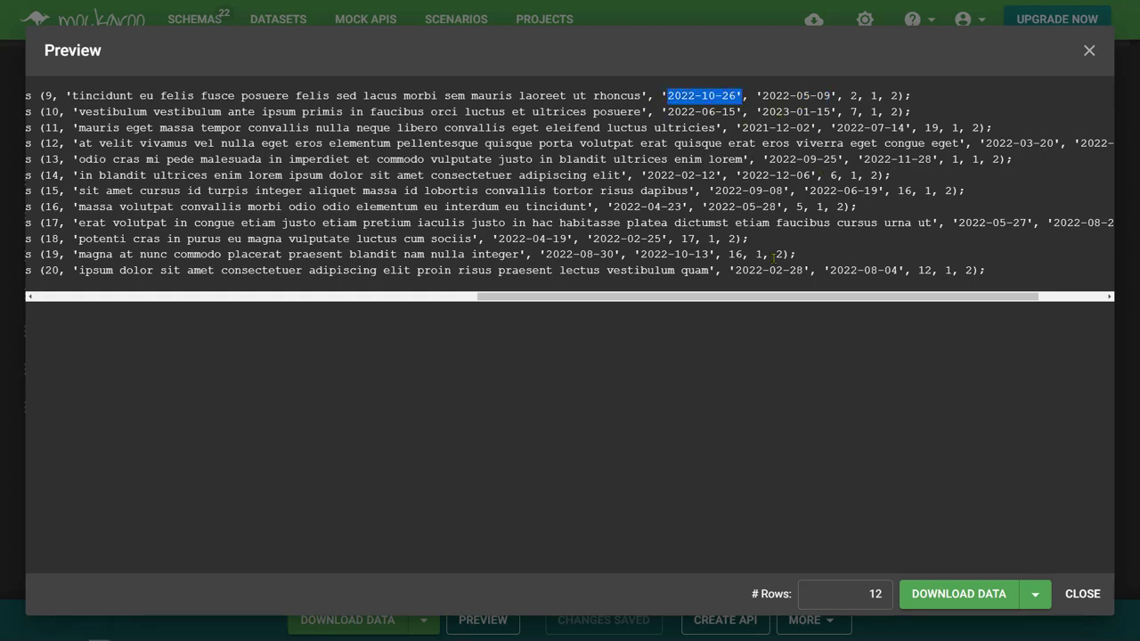
pyautogui.press('Escape')
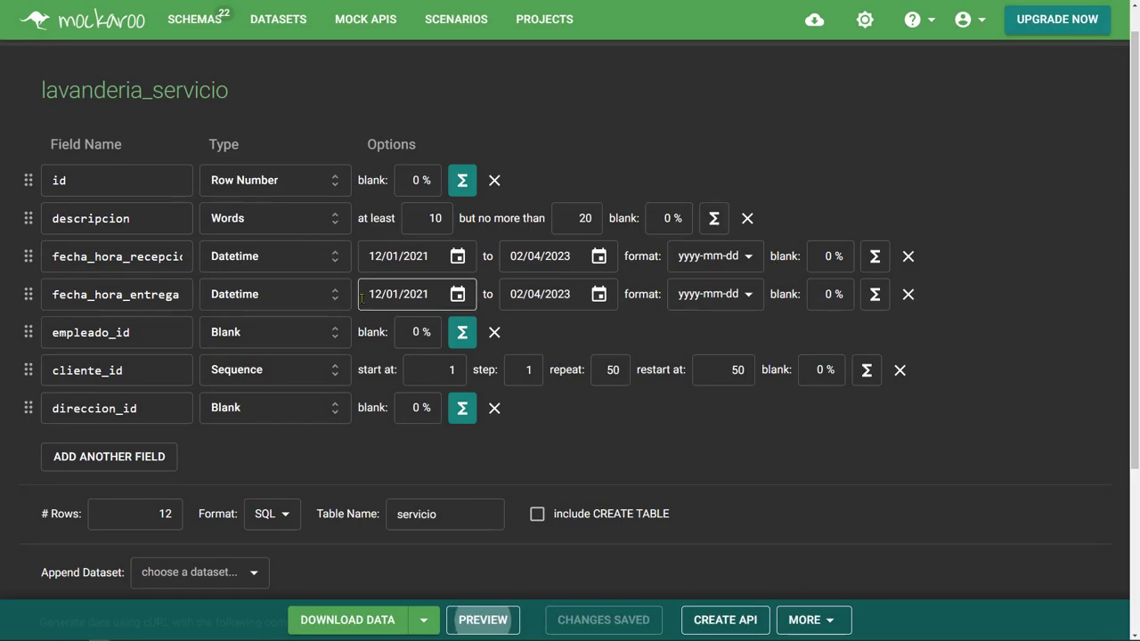
# Step: Set the start date of the fecha_hora_recepcion field to 10/01/2022
pyautogui.click(440, 258)
pyautogui.moveTo(431, 257); pyautogui.dragTo(365, 250)
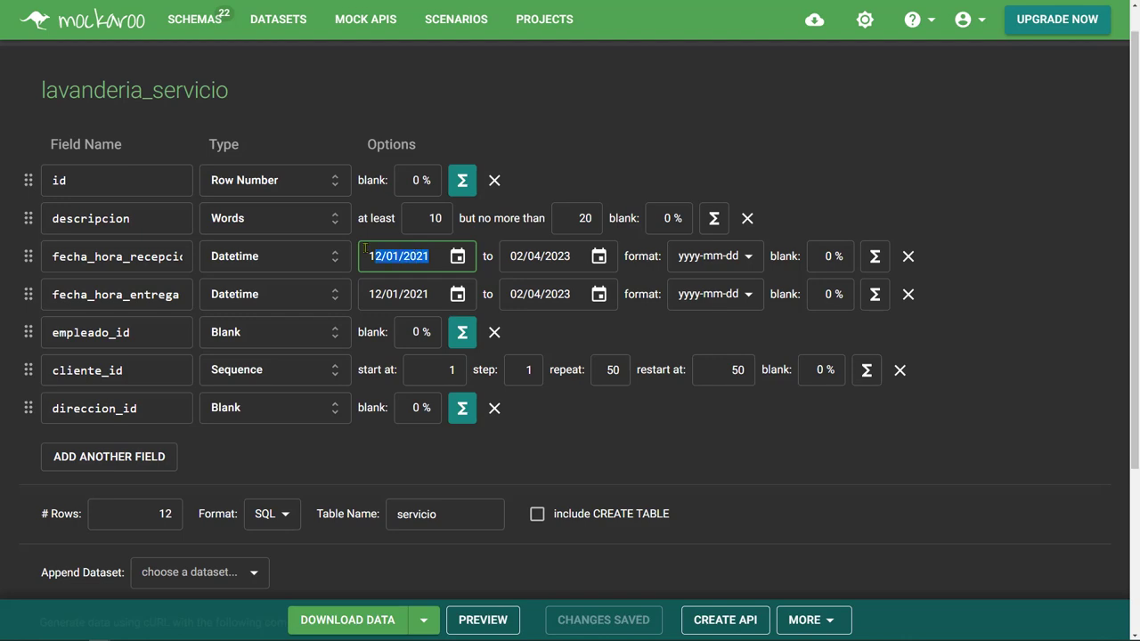
pyautogui.click(457, 256)
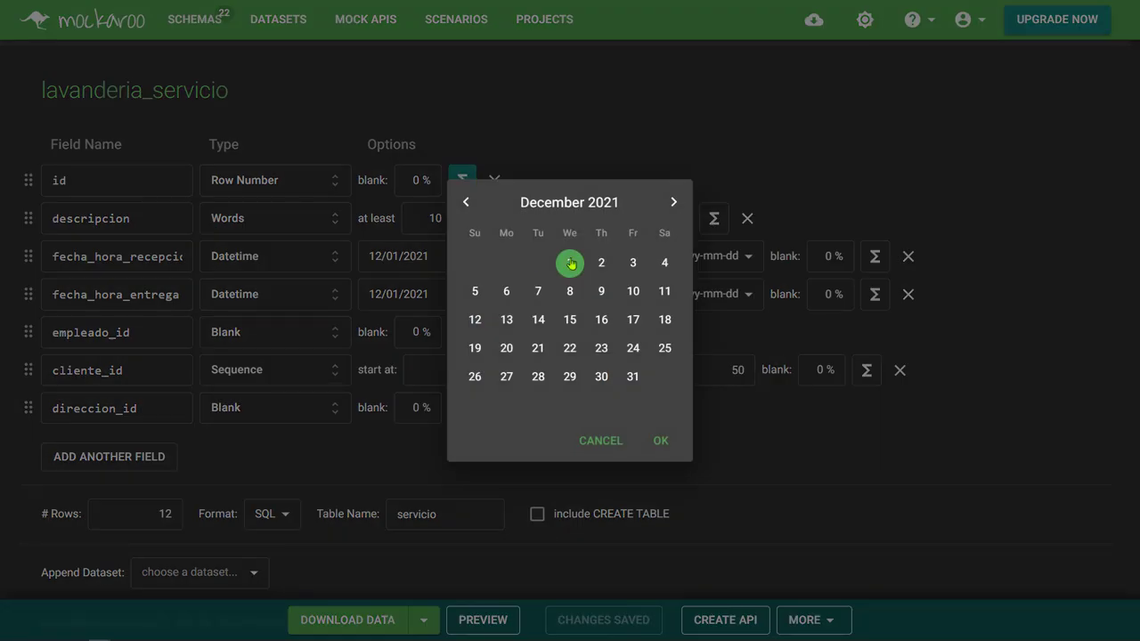
pyautogui.click(673, 203)
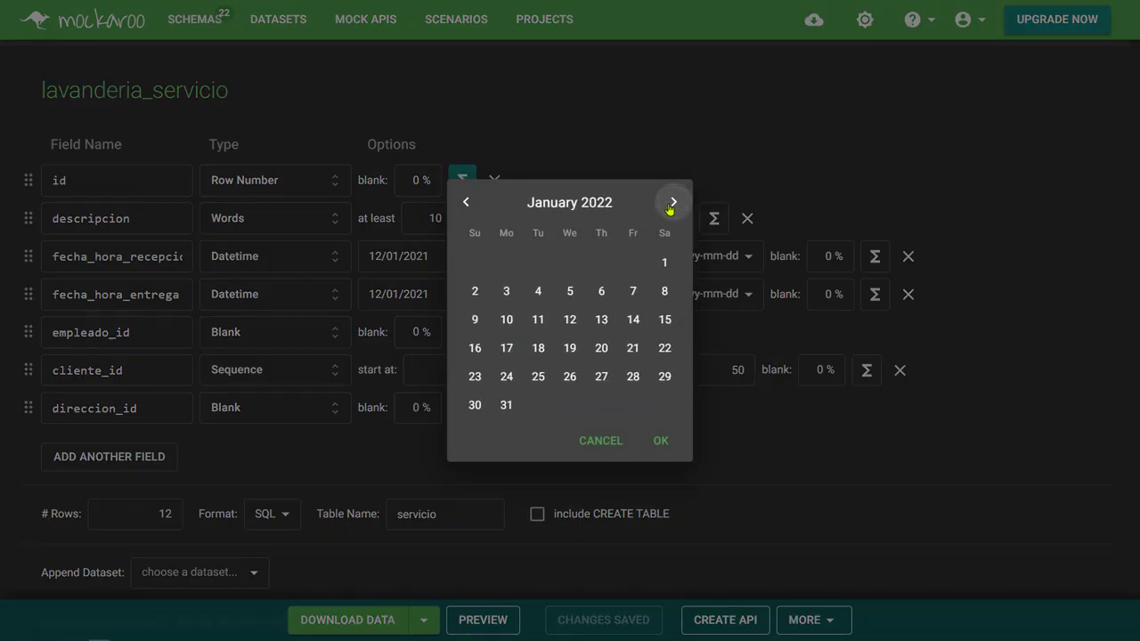
pyautogui.click(671, 204)
pyautogui.click(671, 204)
pyautogui.click(671, 203)
pyautogui.click(671, 204)
pyautogui.click(671, 204)
pyautogui.click(672, 204)
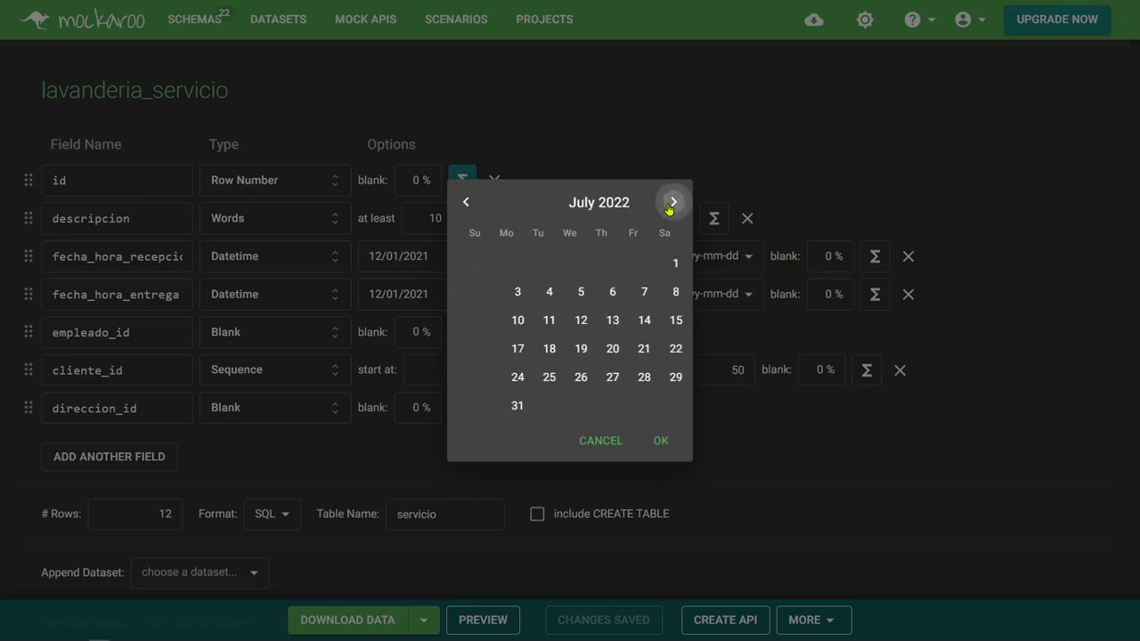
pyautogui.click(672, 203)
pyautogui.click(671, 204)
pyautogui.click(671, 203)
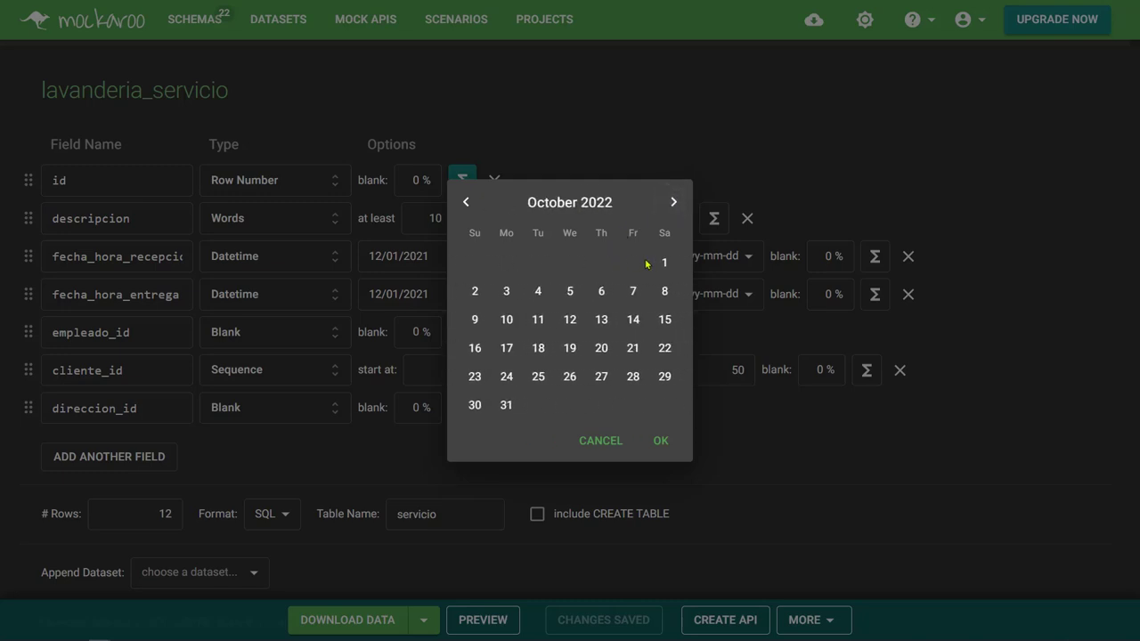
pyautogui.click(664, 264)
pyautogui.click(661, 441)
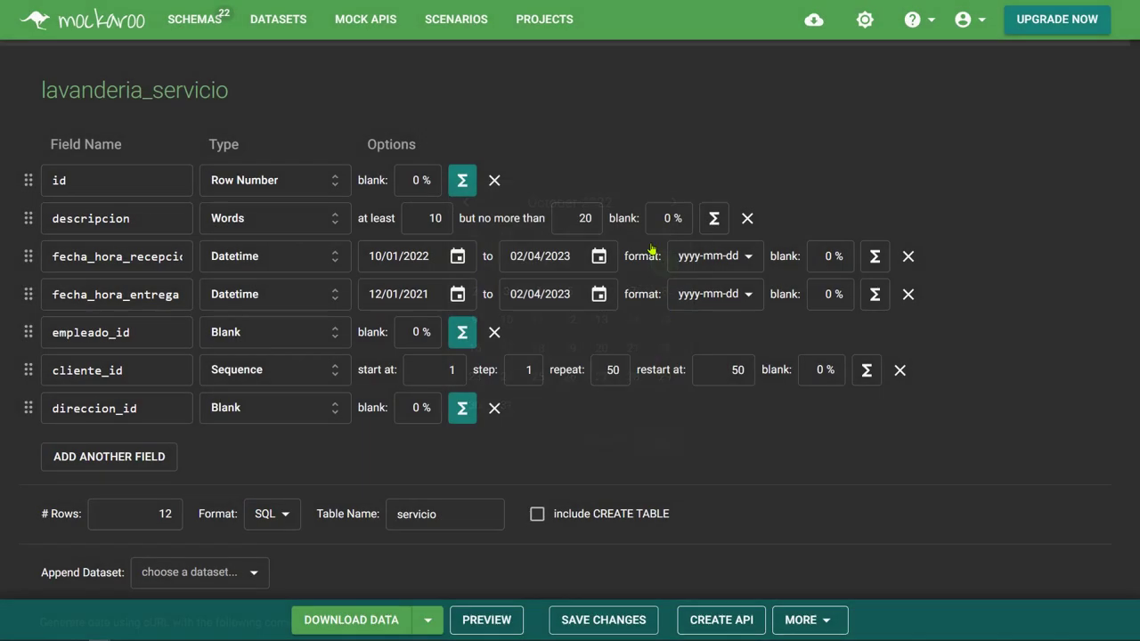
# Step: Set the start date of the fecha_hora_entrega field to 10/01/2022
pyautogui.click(458, 295)
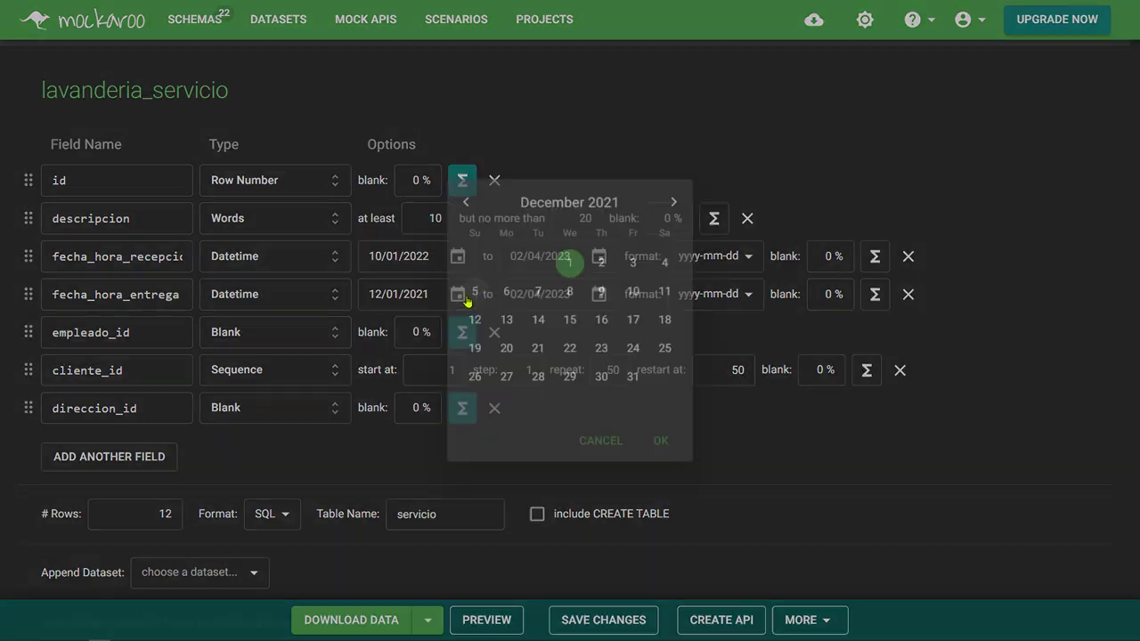
pyautogui.click(670, 203)
pyautogui.click(670, 203)
pyautogui.click(669, 203)
pyautogui.click(669, 203)
pyautogui.click(669, 204)
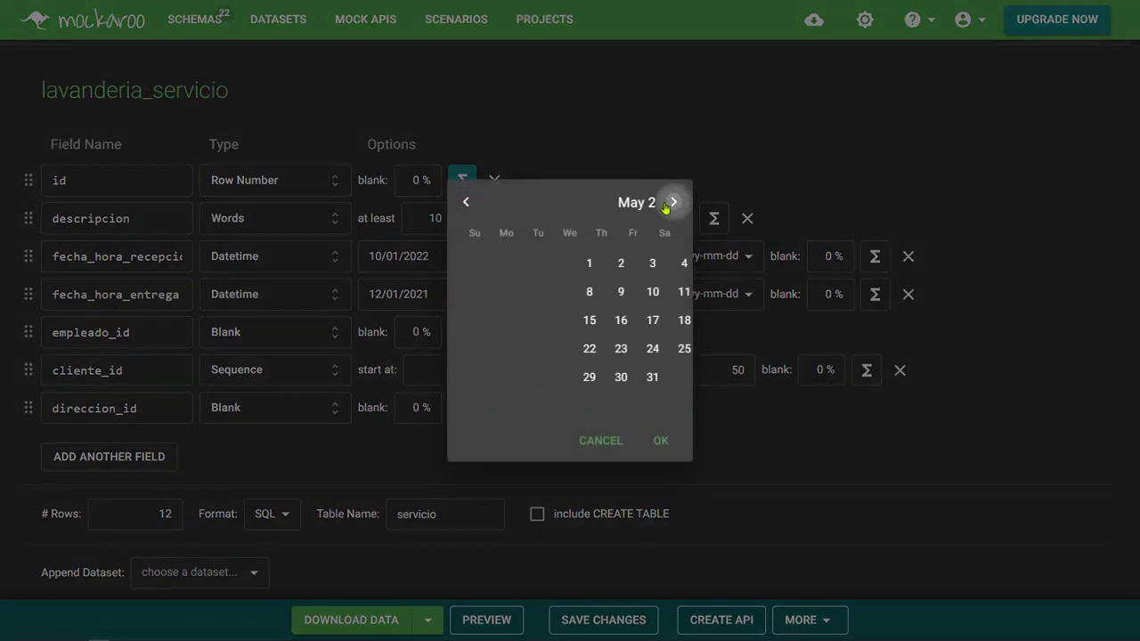
pyautogui.click(670, 203)
pyautogui.click(669, 203)
pyautogui.click(669, 203)
pyautogui.click(670, 203)
pyautogui.click(670, 203)
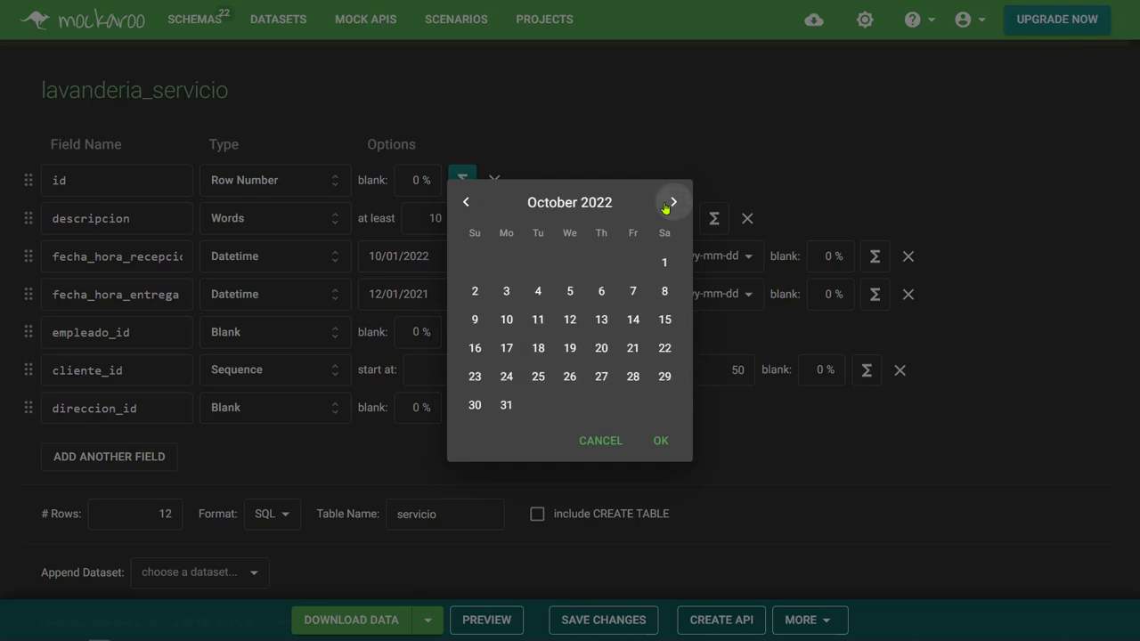
pyautogui.click(663, 263)
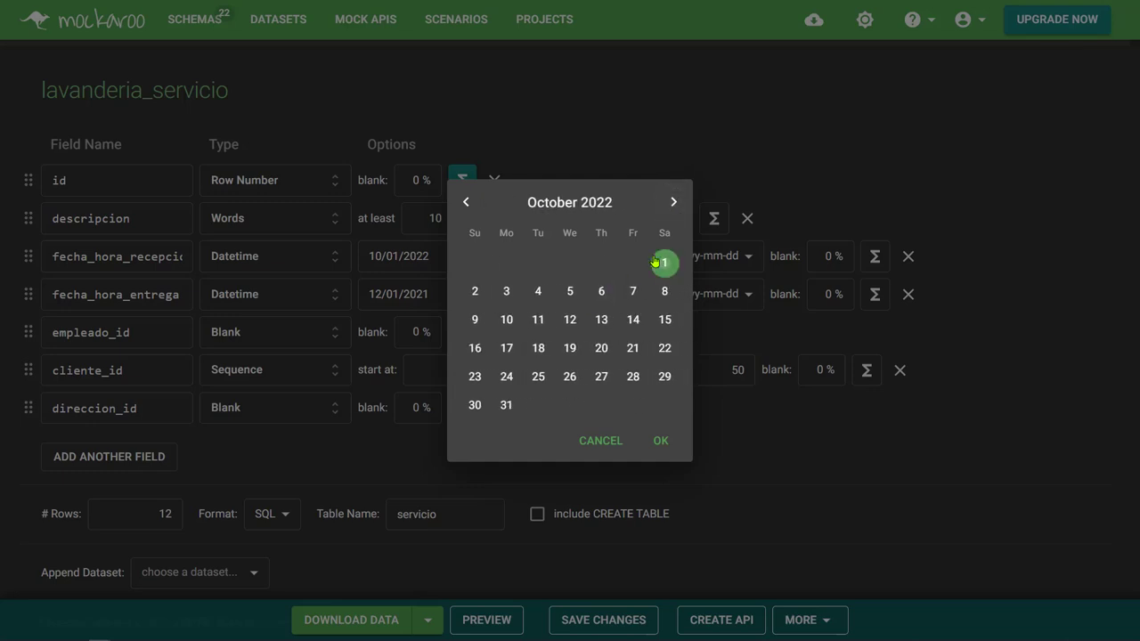
pyautogui.click(659, 440)
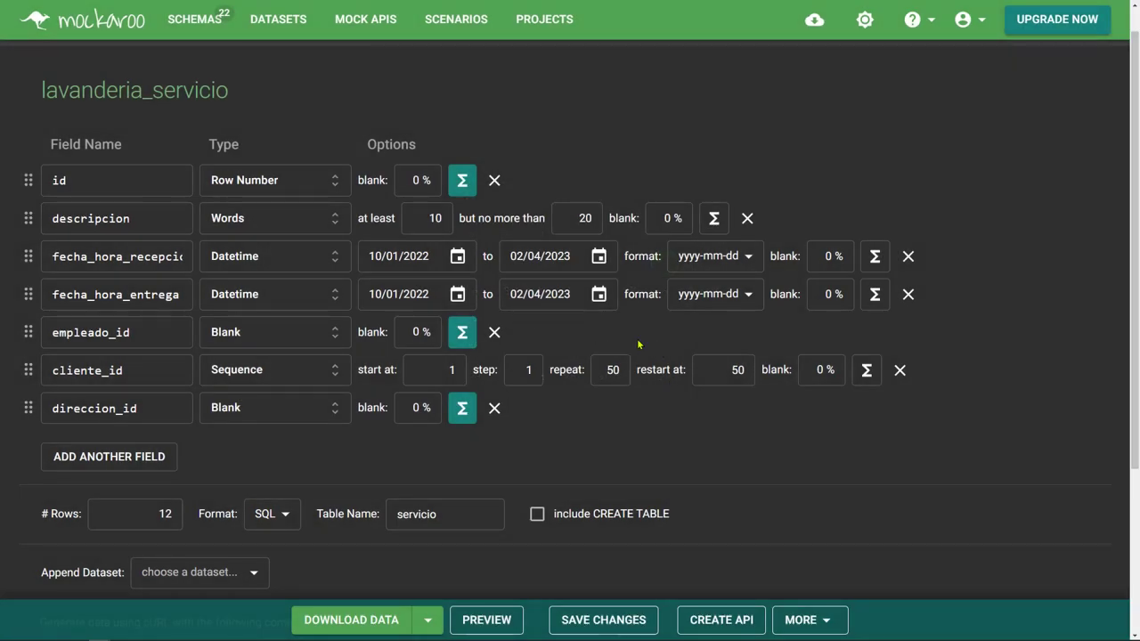
# Step: Preview the inserts with the narrowed date ranges and inspect the two dates of each row
pyautogui.click(486, 619)
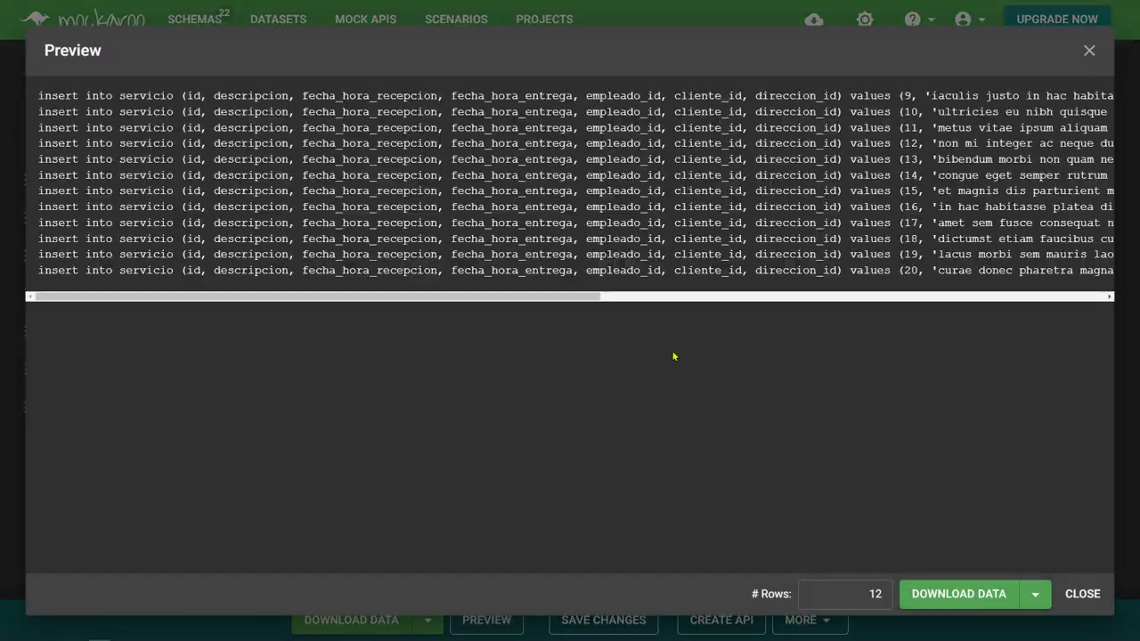
pyautogui.click(673, 297)
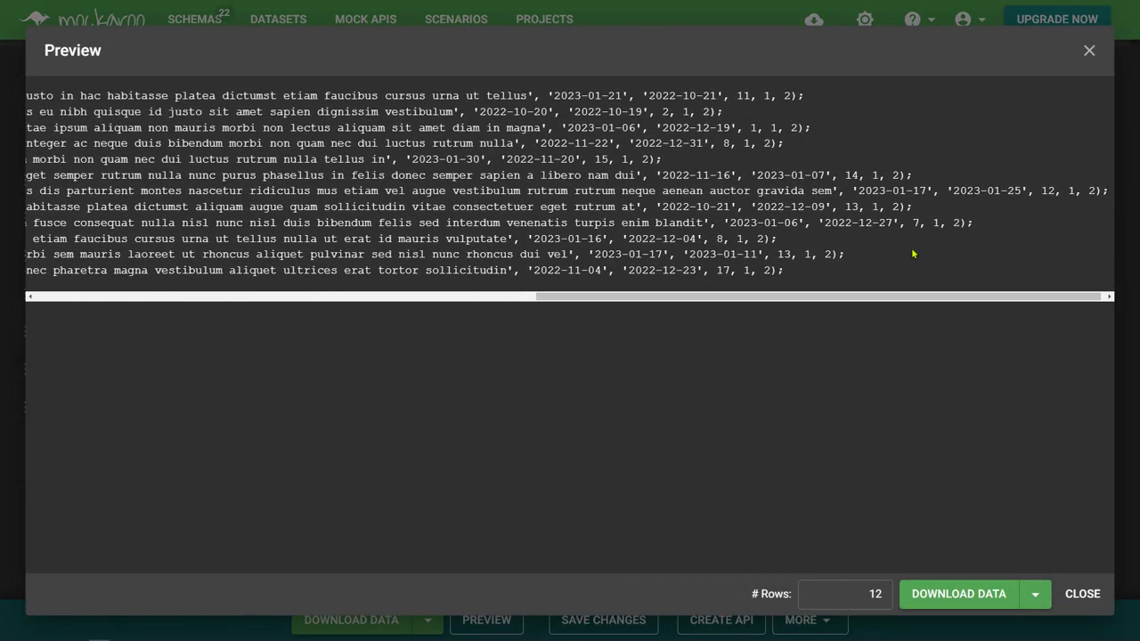
pyautogui.moveTo(555, 96)
pyautogui.mouseDown()
pyautogui.moveTo(625, 96)
pyautogui.moveTo(551, 95)
pyautogui.mouseUp()
pyautogui.click(628, 138)
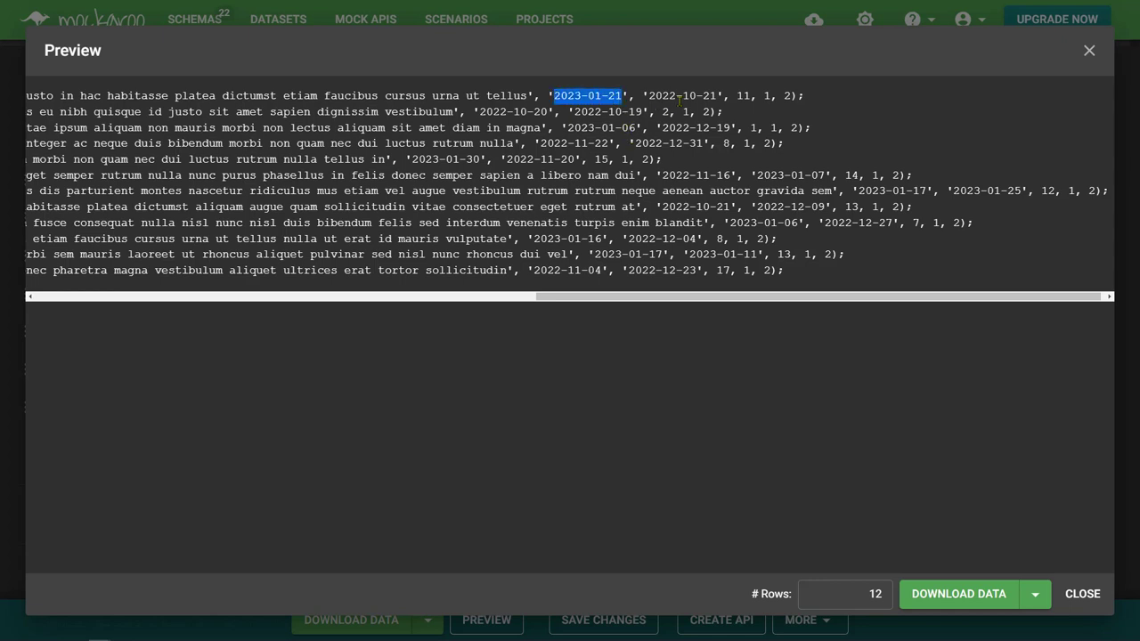
pyautogui.moveTo(635, 95); pyautogui.dragTo(673, 95)
pyautogui.click(668, 97)
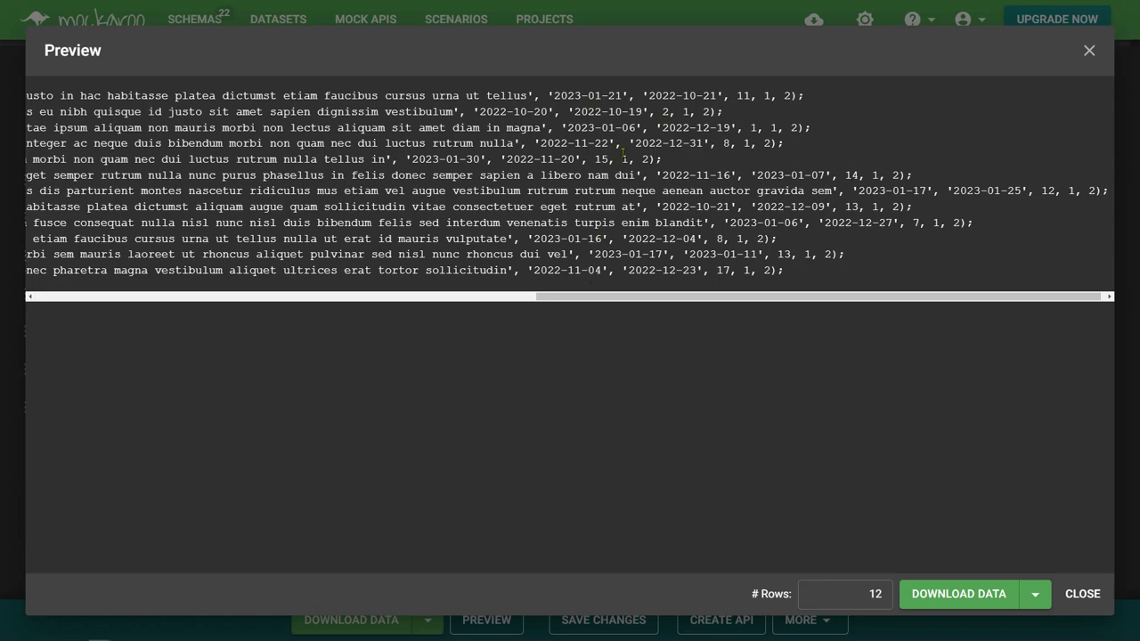
pyautogui.click(1099, 595)
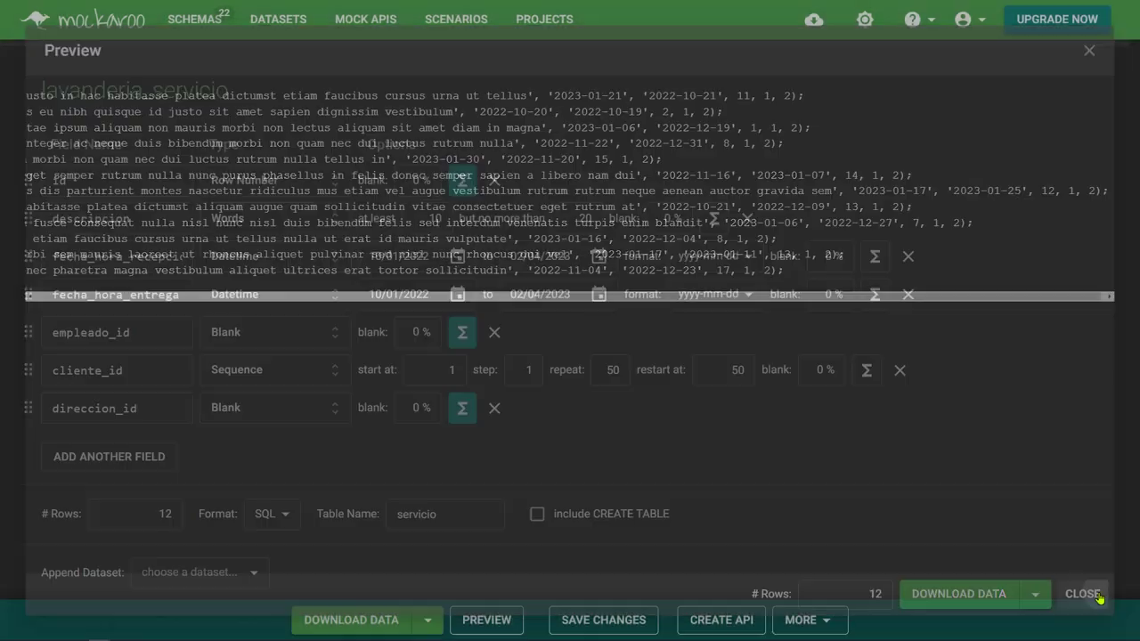
# Step: Save the schema with the new date ranges and with the number of generated rows set to 1000
pyautogui.click(577, 621)
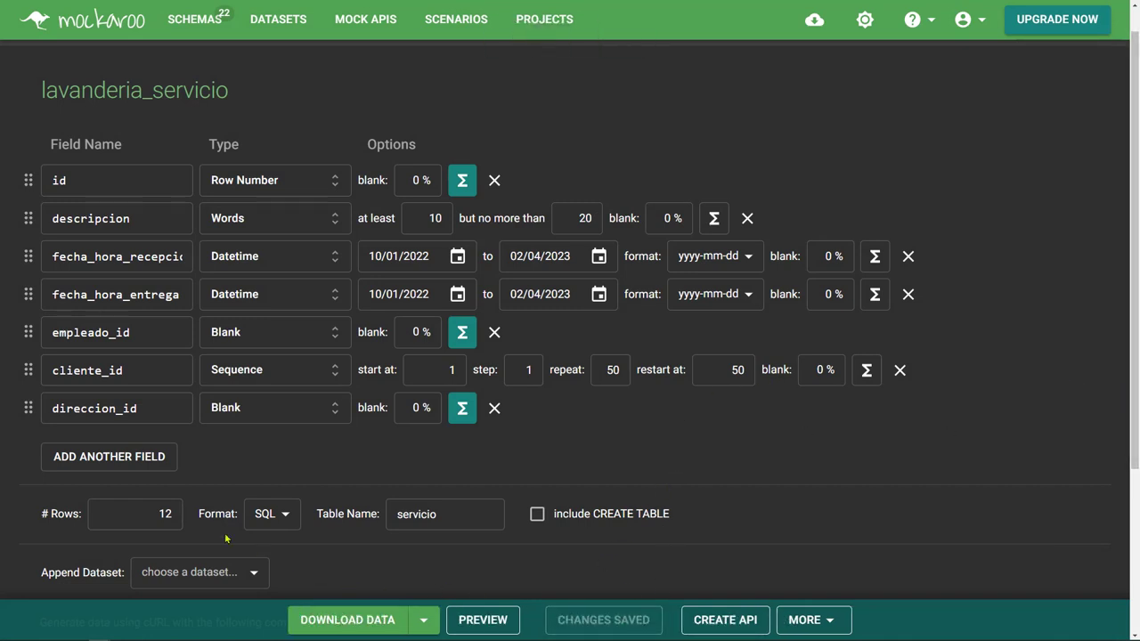
pyautogui.doubleClick(145, 512)
pyautogui.write('1000')
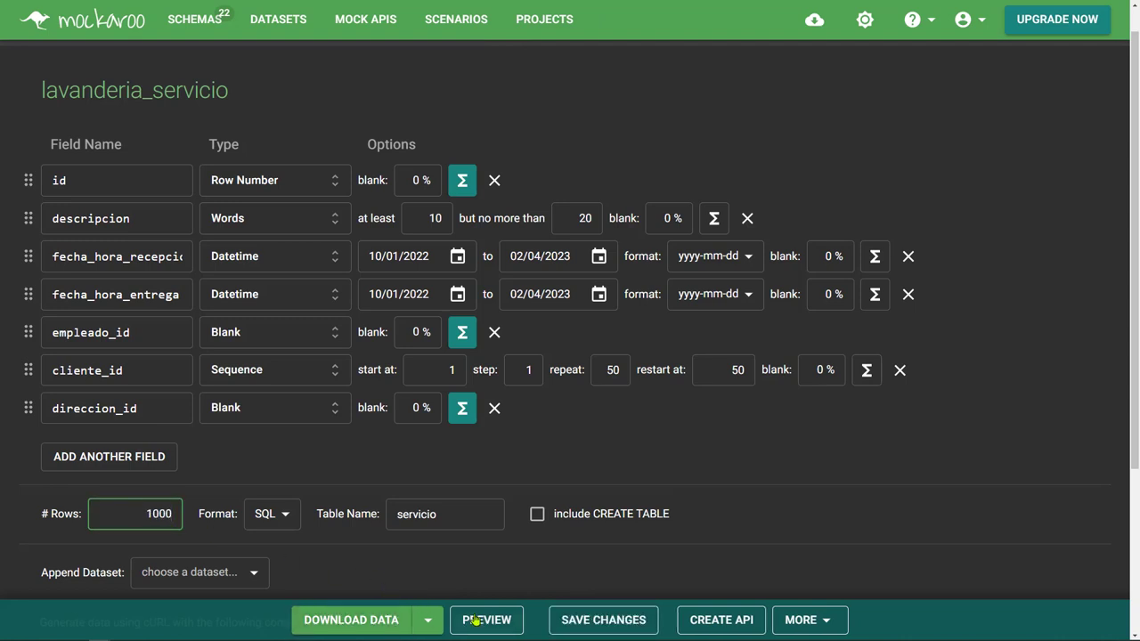
pyautogui.click(600, 611)
# Step: Download the generated data as servicio.sql into the p010.lavanderia - Recursos folder
pyautogui.click(374, 620)
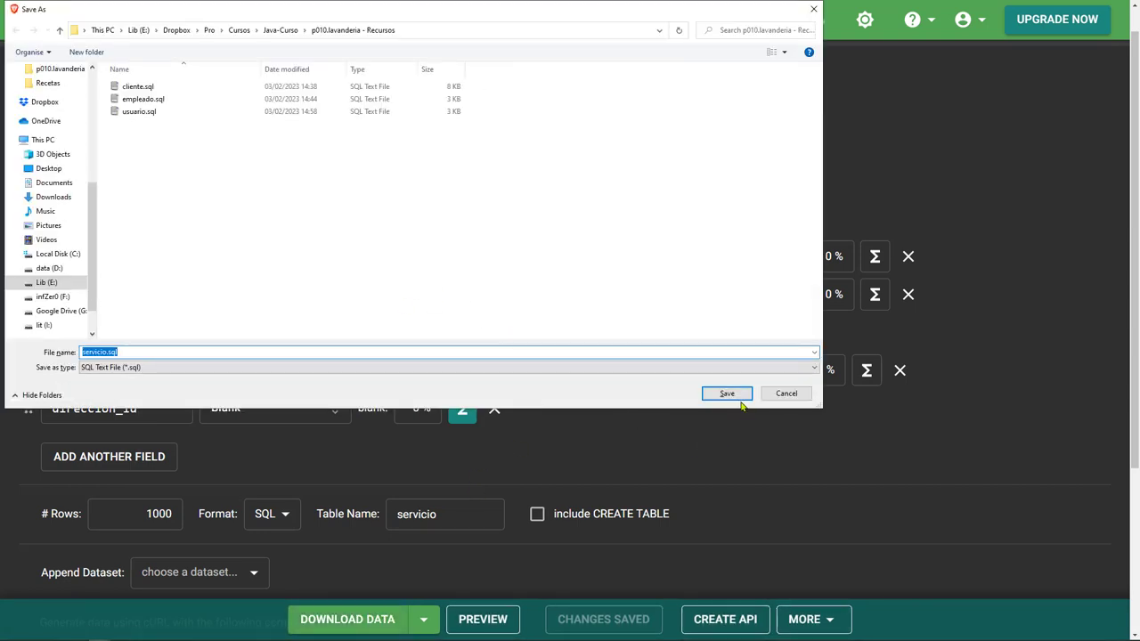
pyautogui.click(735, 395)
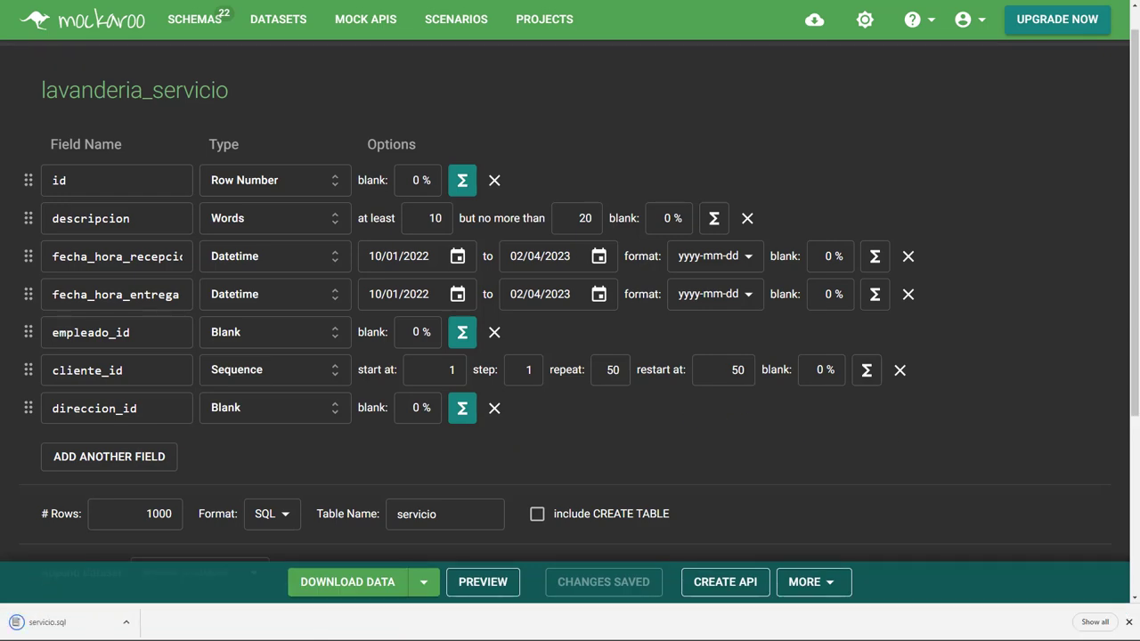
# Step: Switch to GitHub Desktop, commit servicio.sql to master with a summary beginning "Datos para la tabla servicio", and push it to origin
pyautogui.hotkey('alt', 'Tab')
pyautogui.click(108, 481)
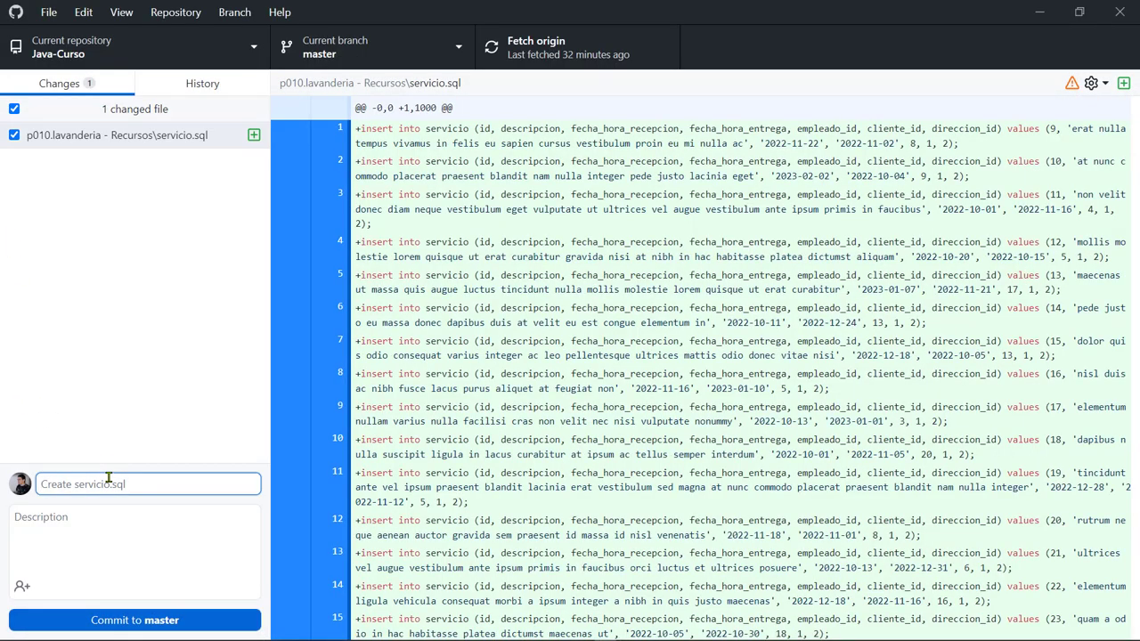
pyautogui.write('Datos para la tabla servicio (p')
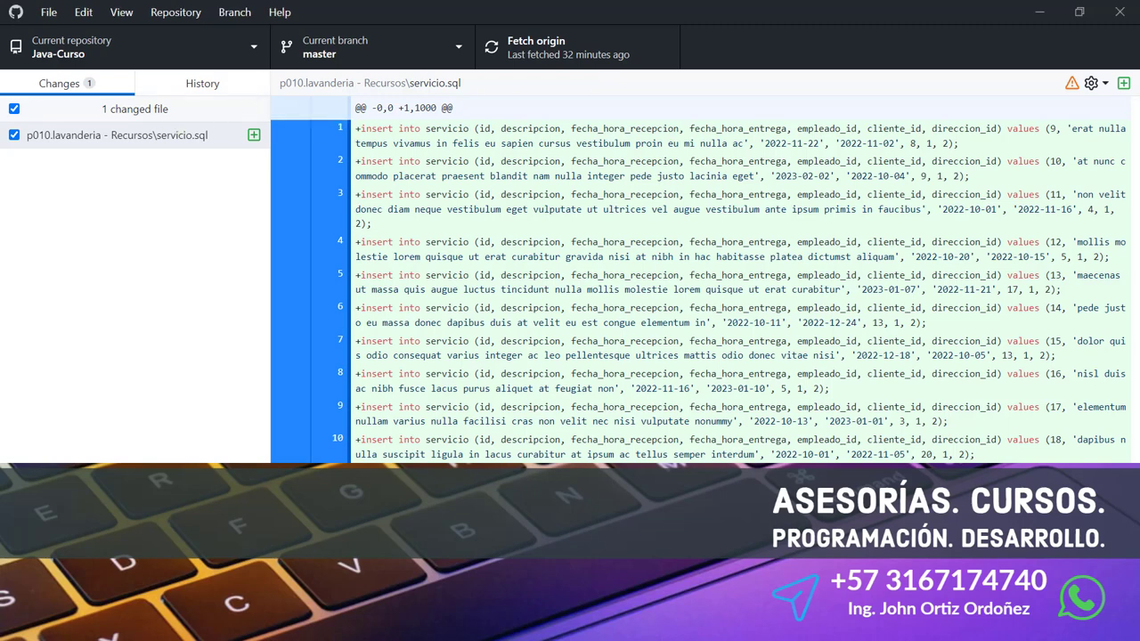
pyautogui.hotkey('ctrl', 'Return')
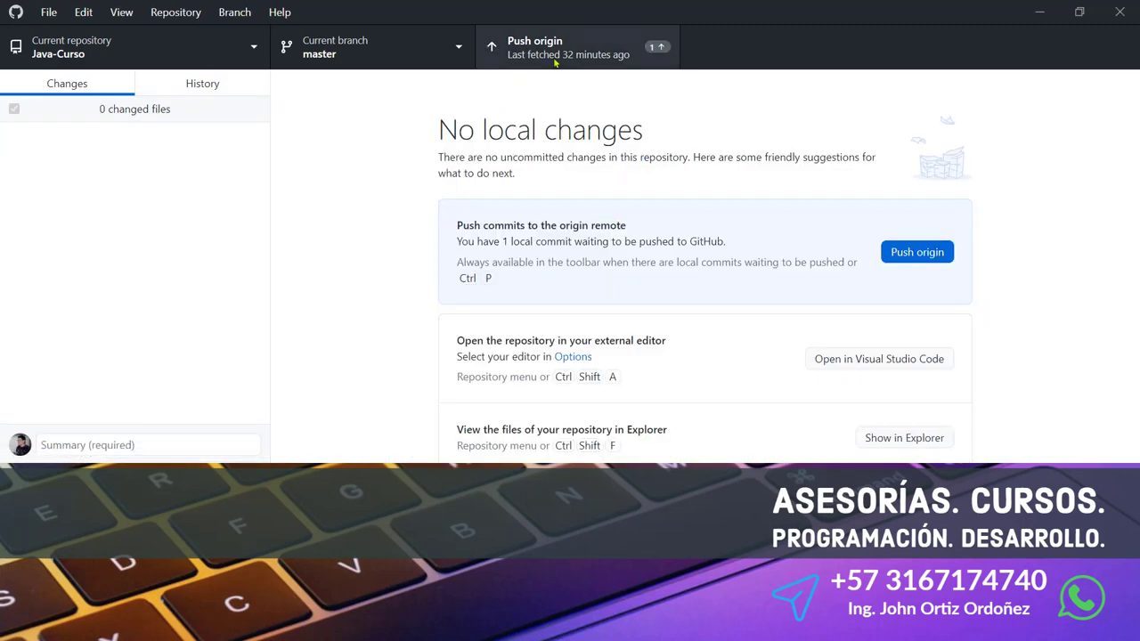
pyautogui.hotkey('ctrl', 'p')
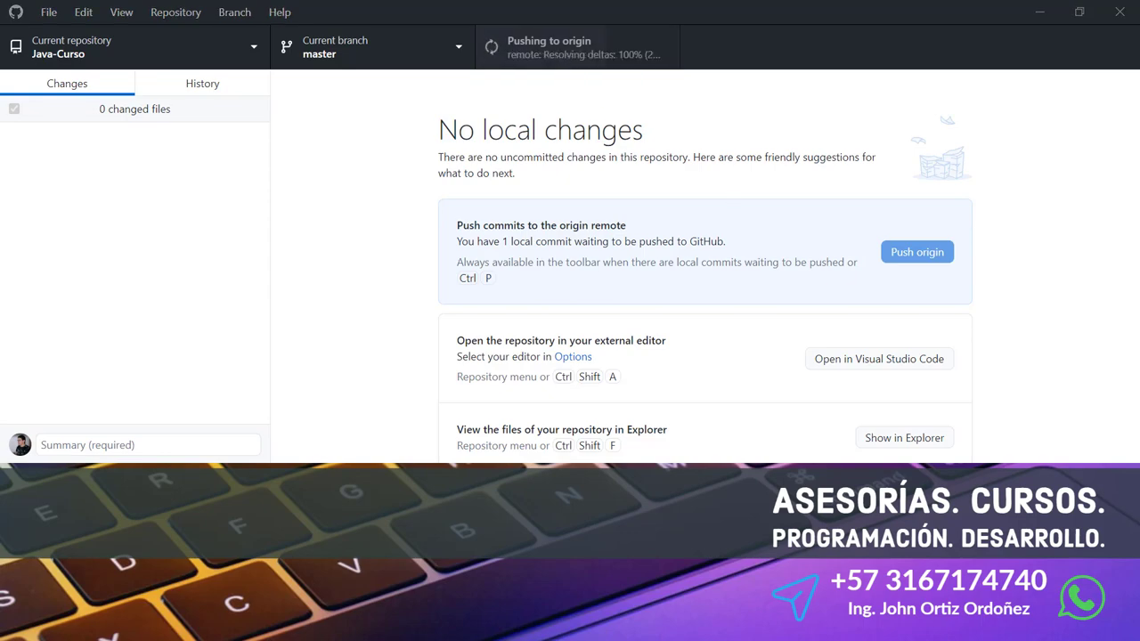